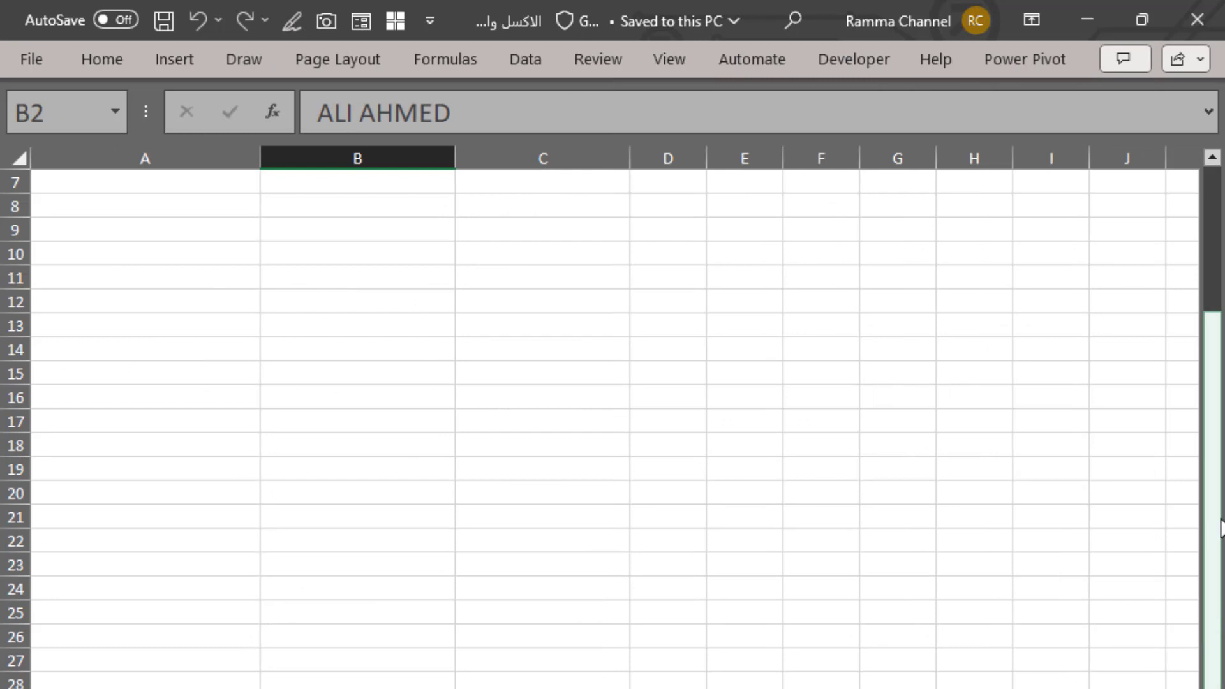
- Browse the Insert and Home ribbon tabs and review cells A2, B2 and C2 (125)
drag(1210, 418, 1220, 281)
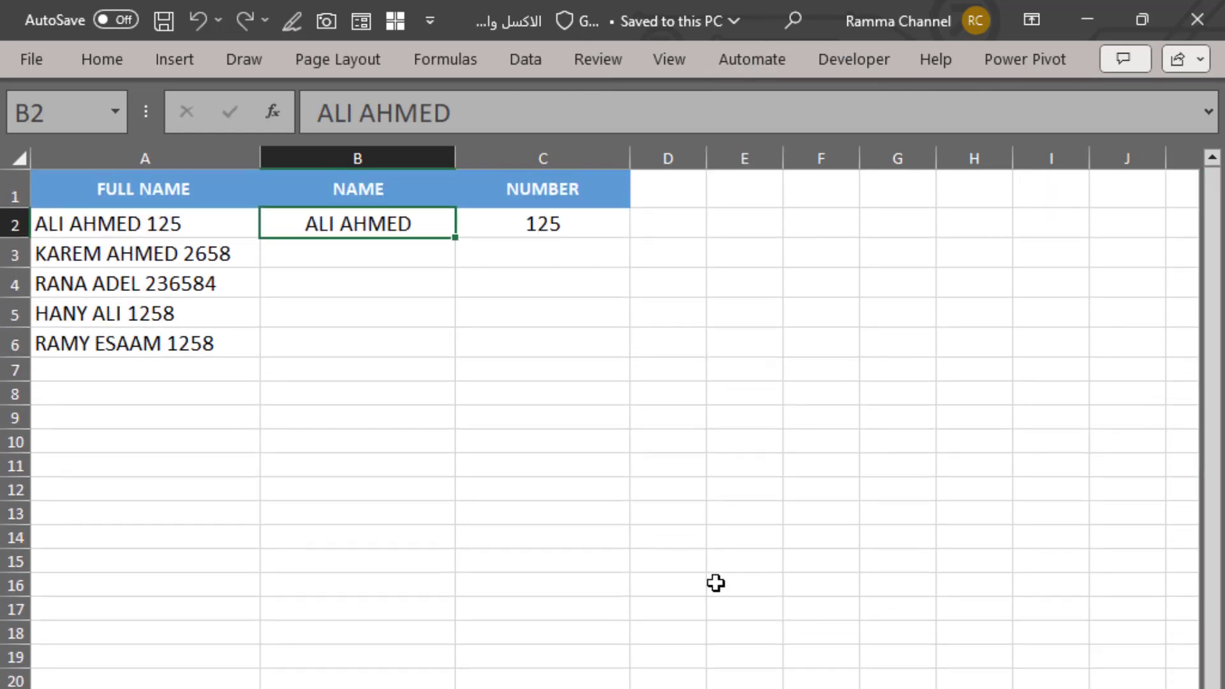
click(169, 59)
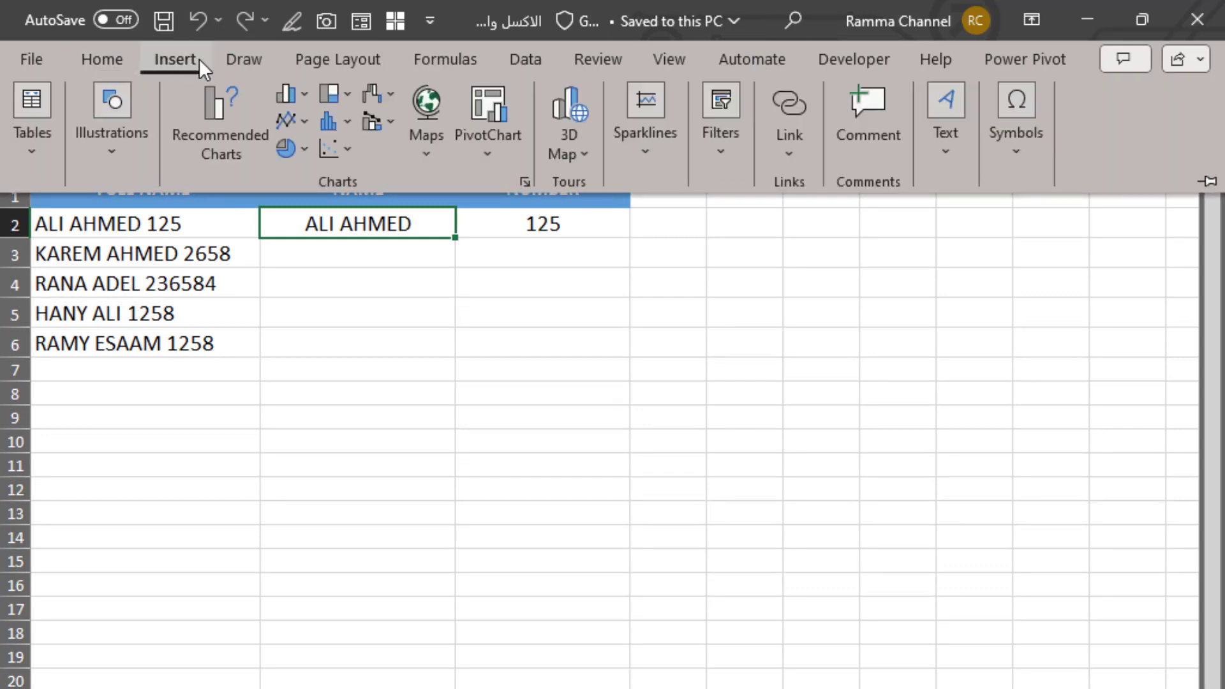
click(244, 59)
click(101, 59)
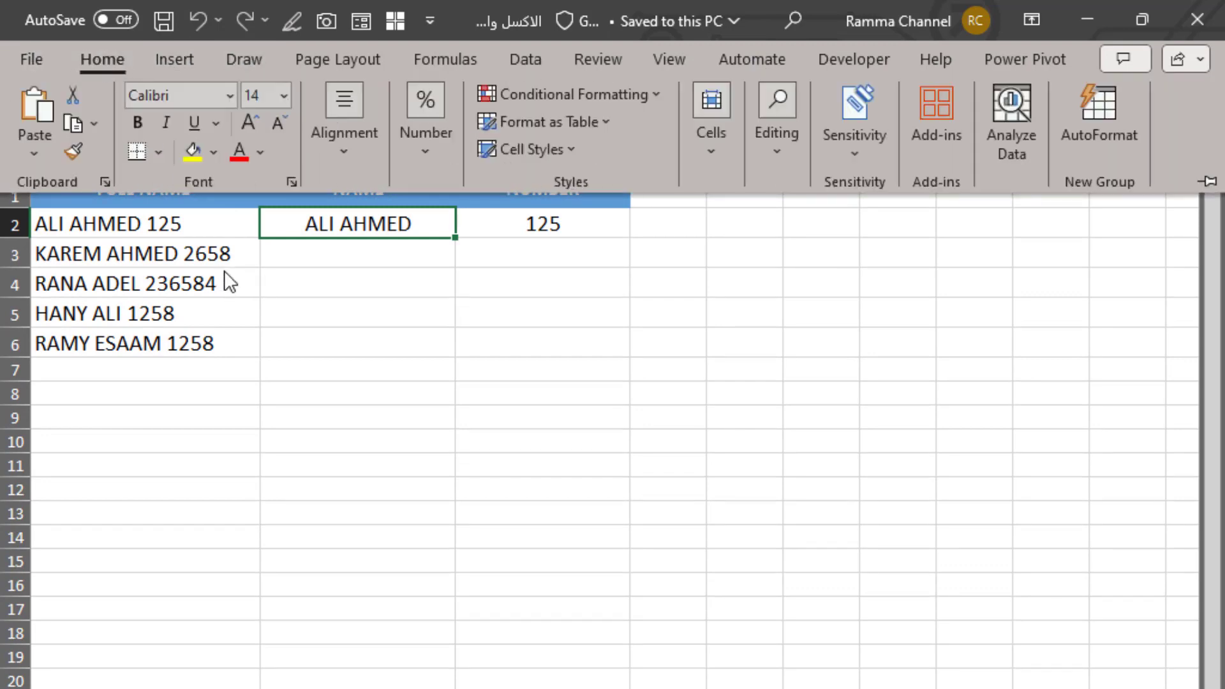
click(1212, 377)
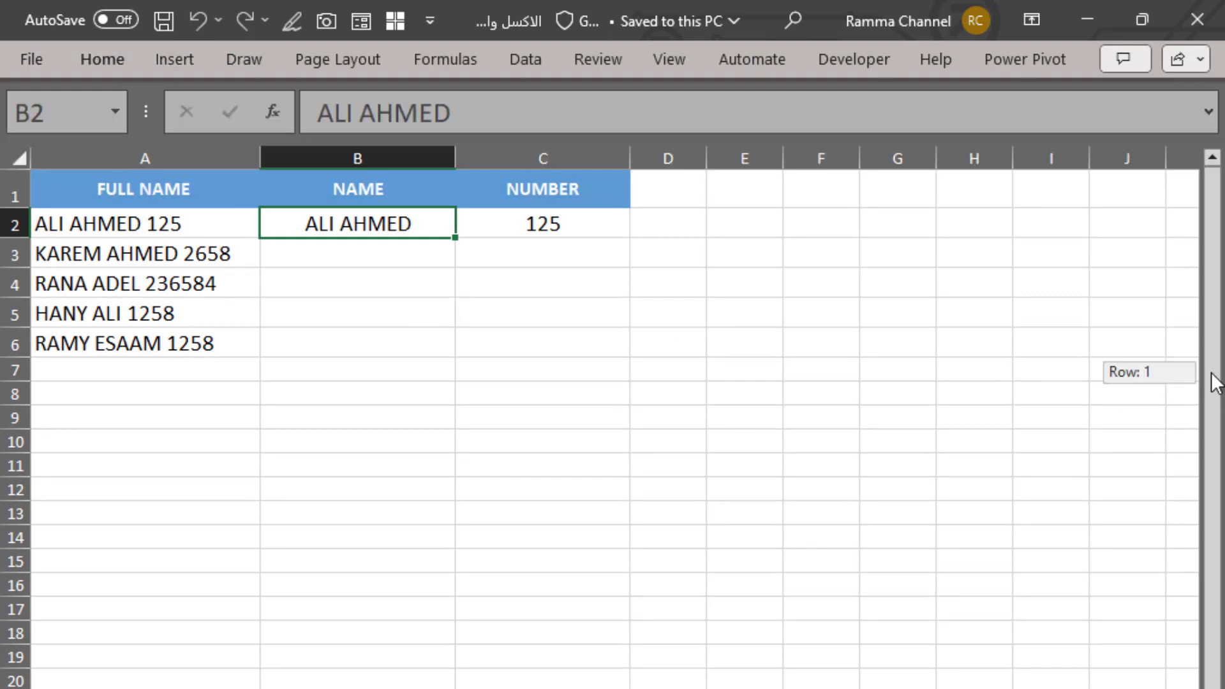
click(81, 220)
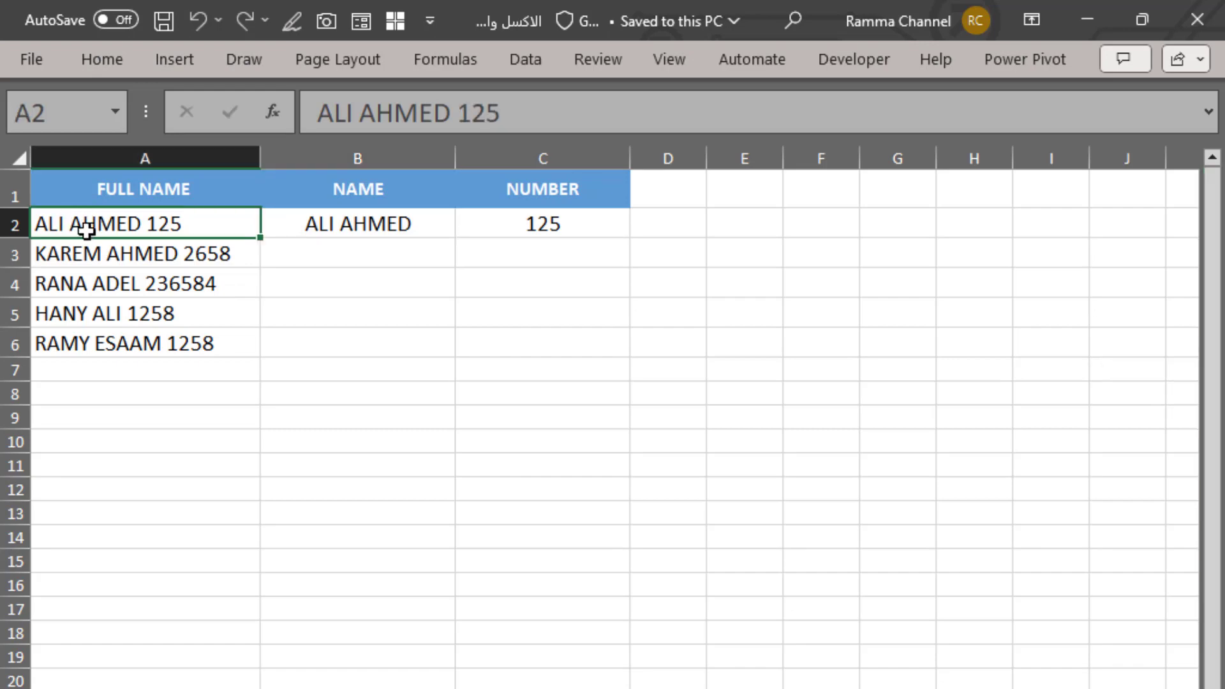
click(332, 230)
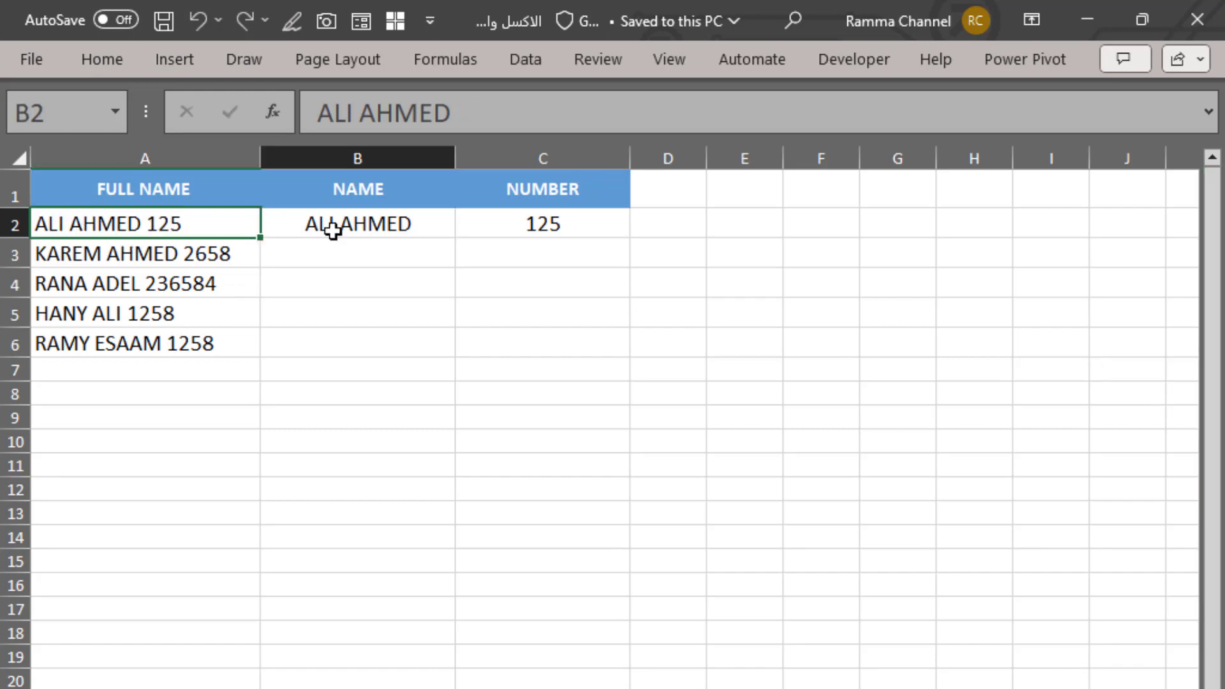
click(560, 229)
click(332, 224)
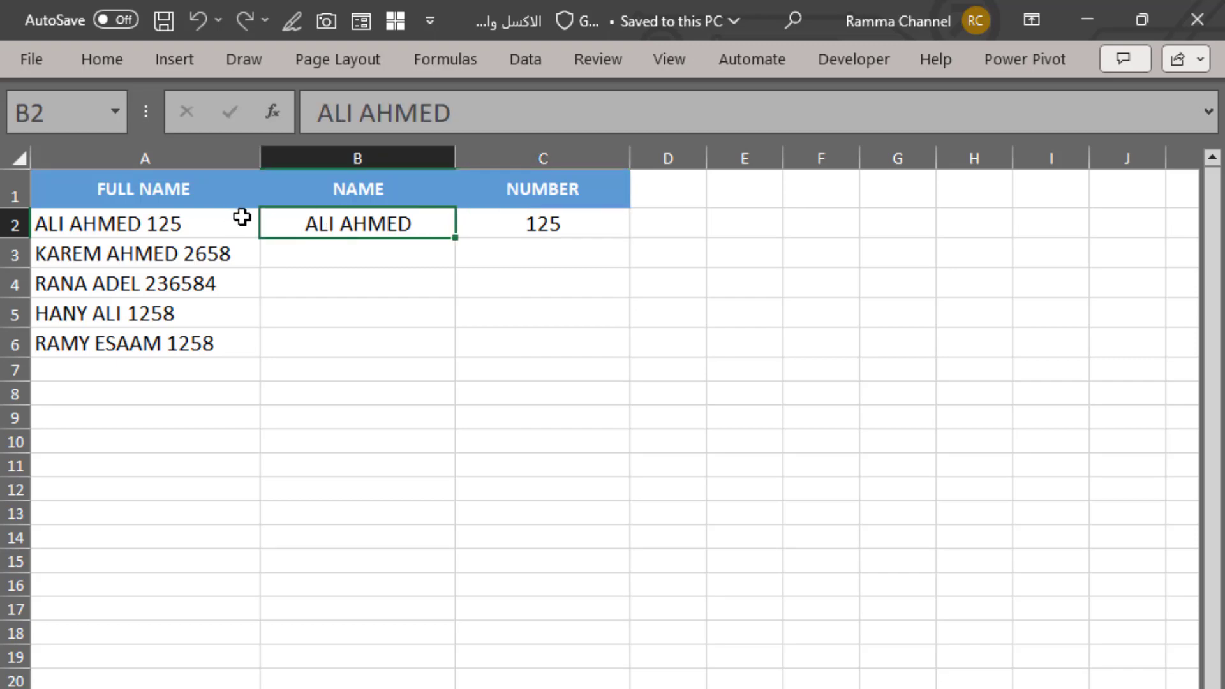
click(566, 232)
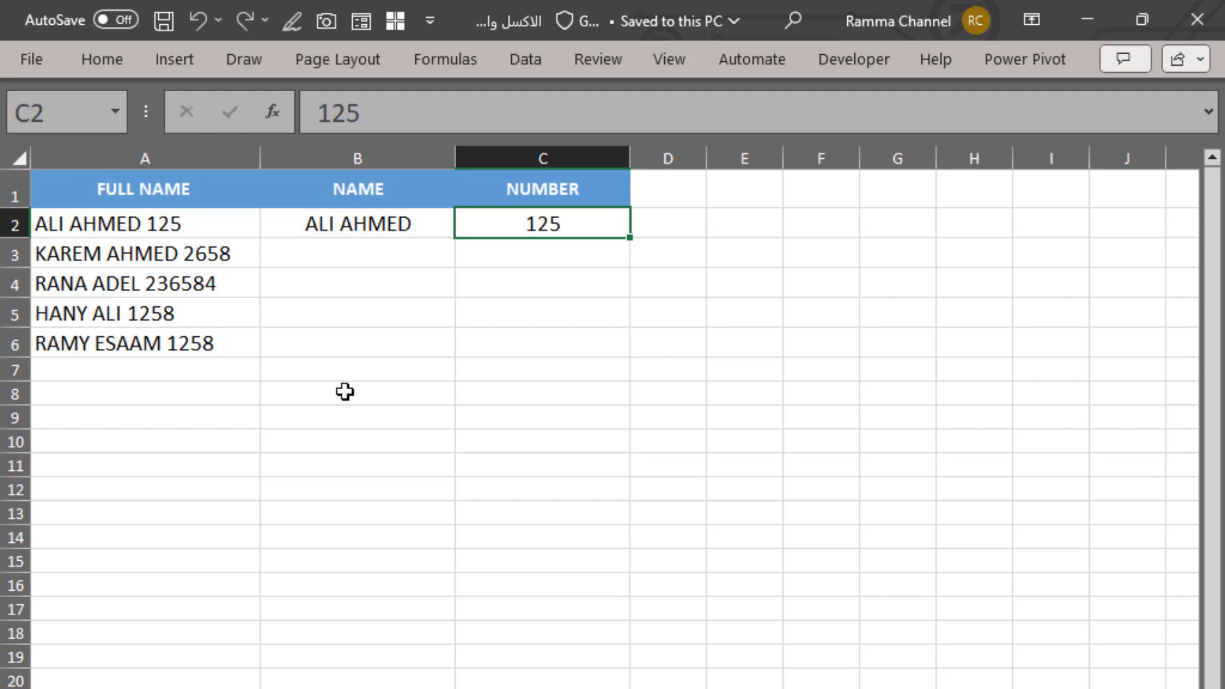
- Look over the Insert, Home and Formulas tabs and reselect the extracted name in B2
click(390, 231)
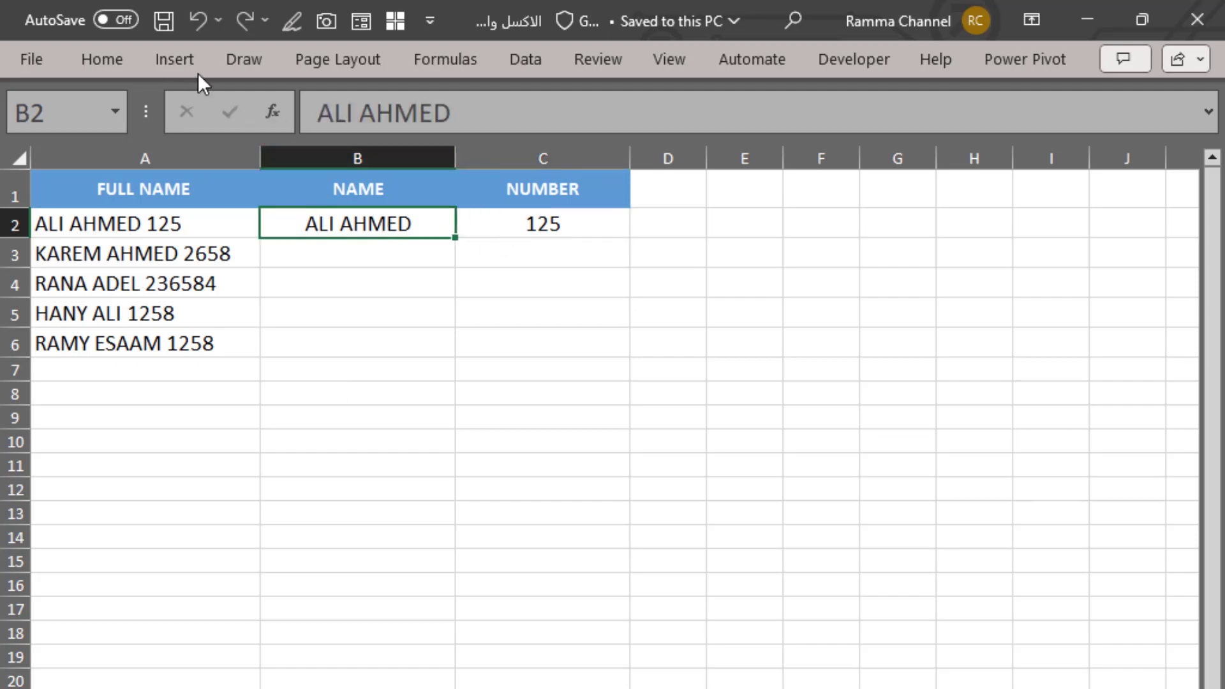
click(182, 66)
click(95, 64)
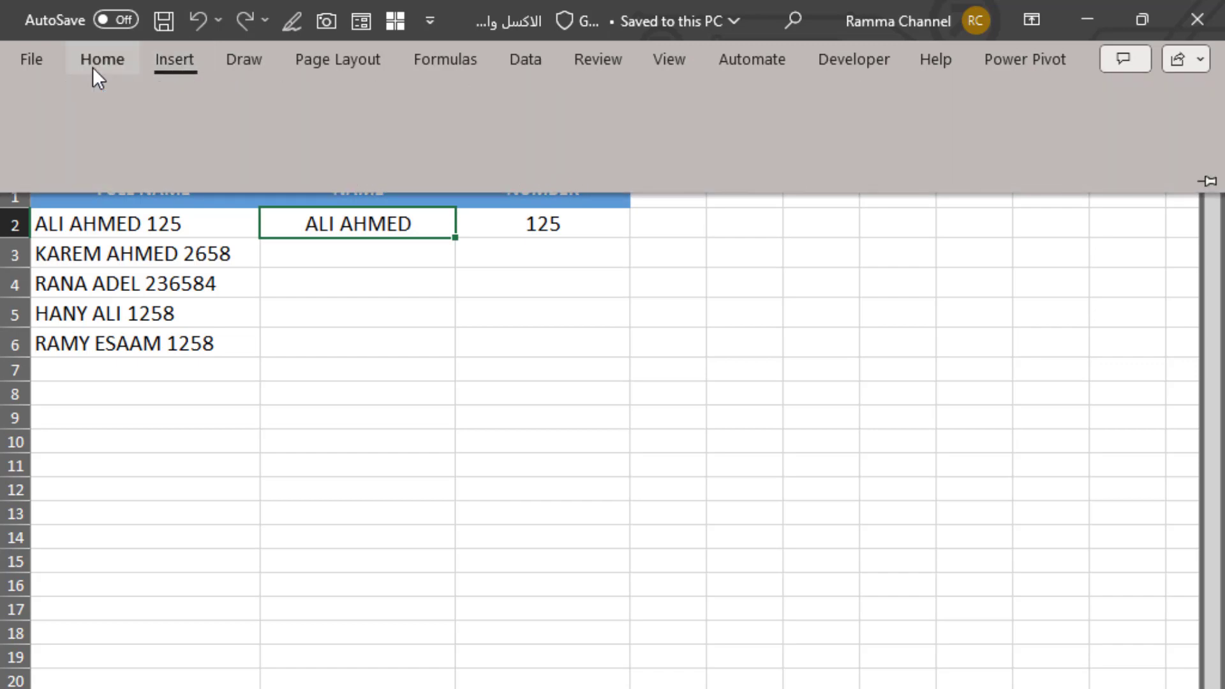
click(401, 250)
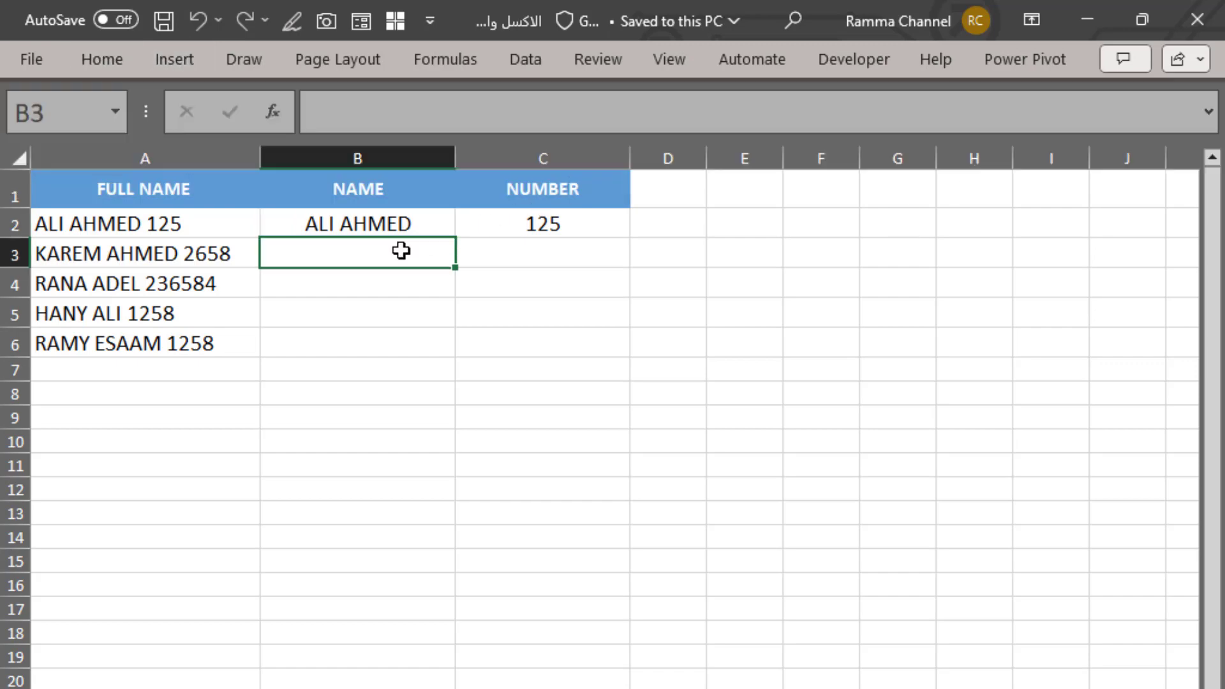
click(112, 61)
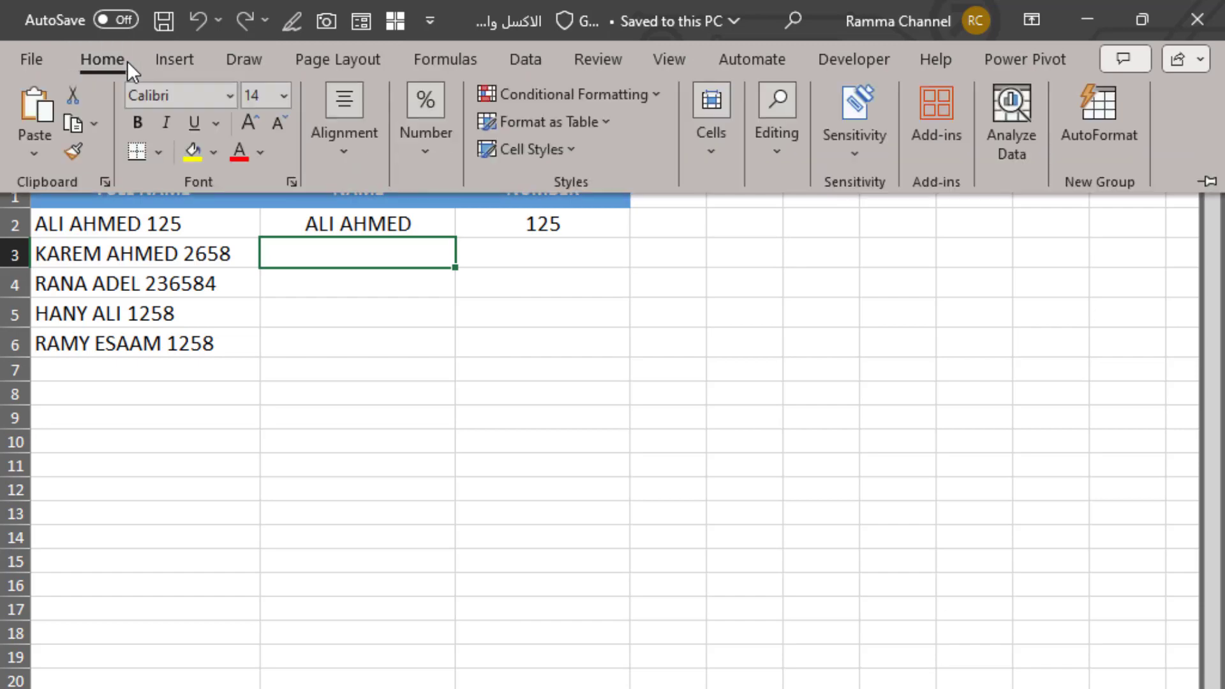
click(440, 61)
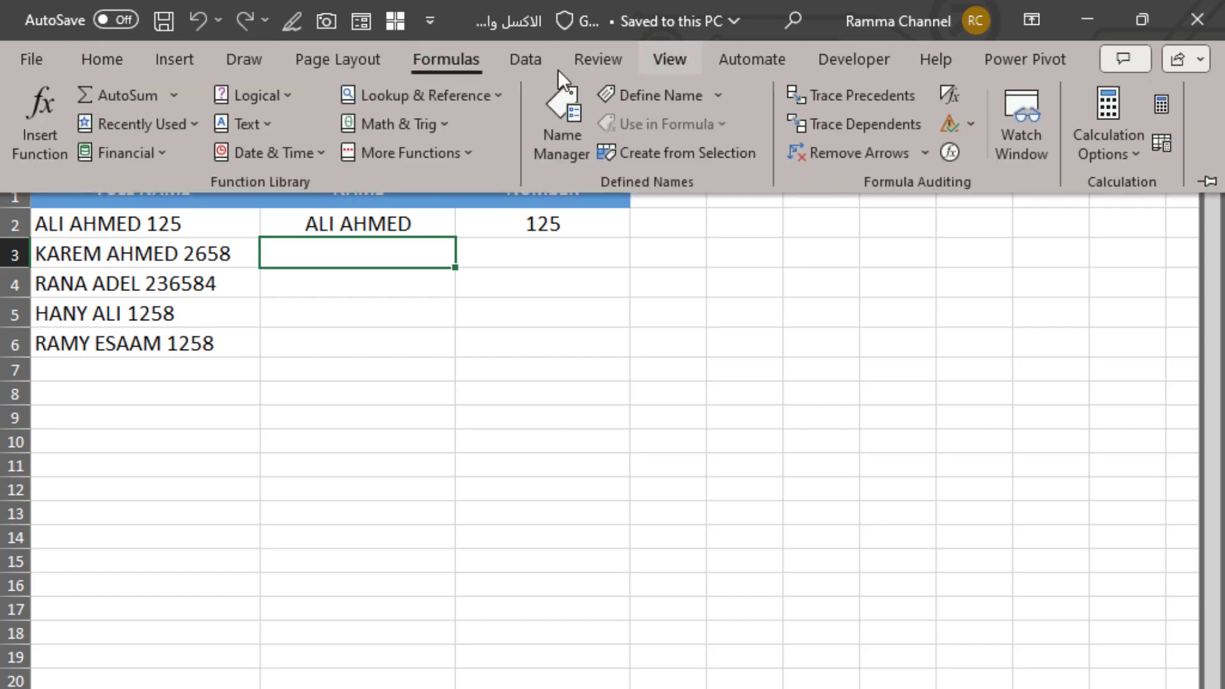
click(425, 222)
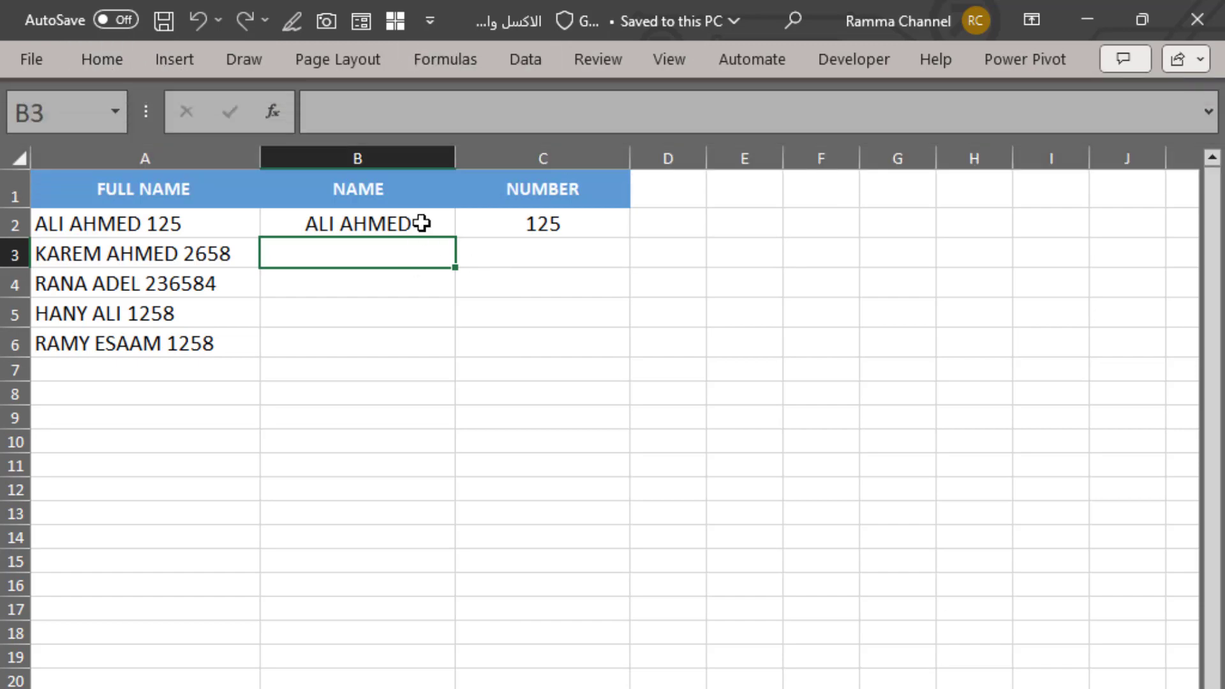
click(424, 224)
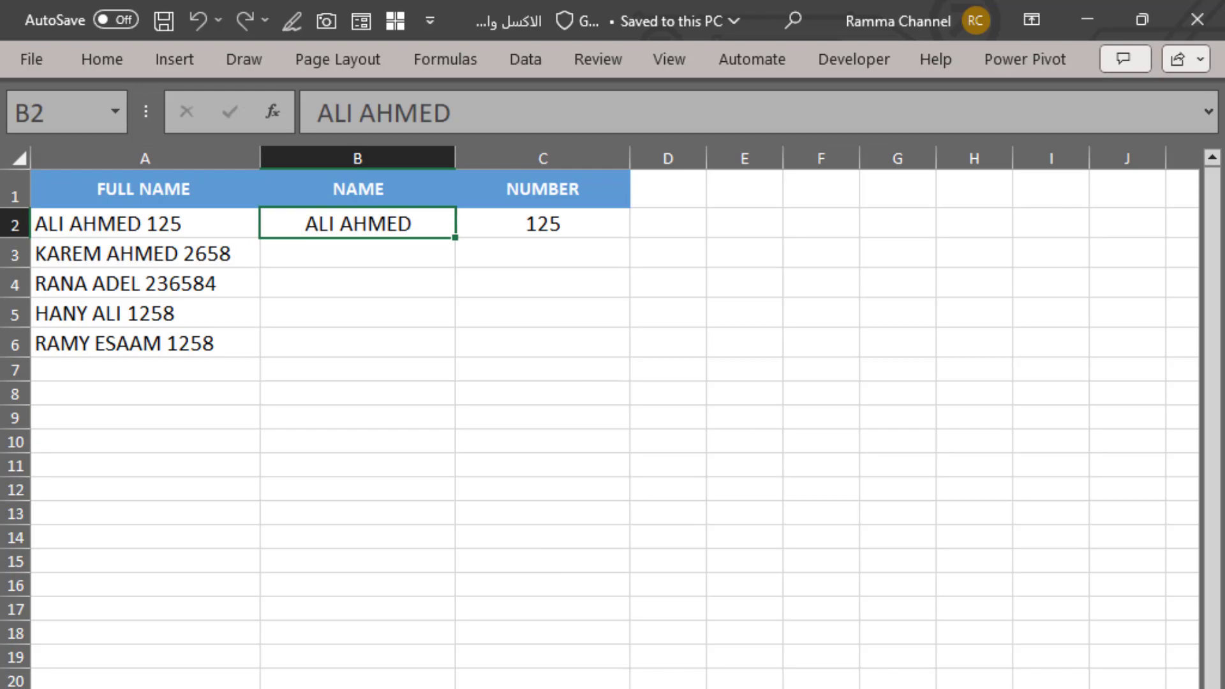
- In full-screen Chrome, search Google for 'google bard' and open the bard.google.com result
key(alt+Tab)
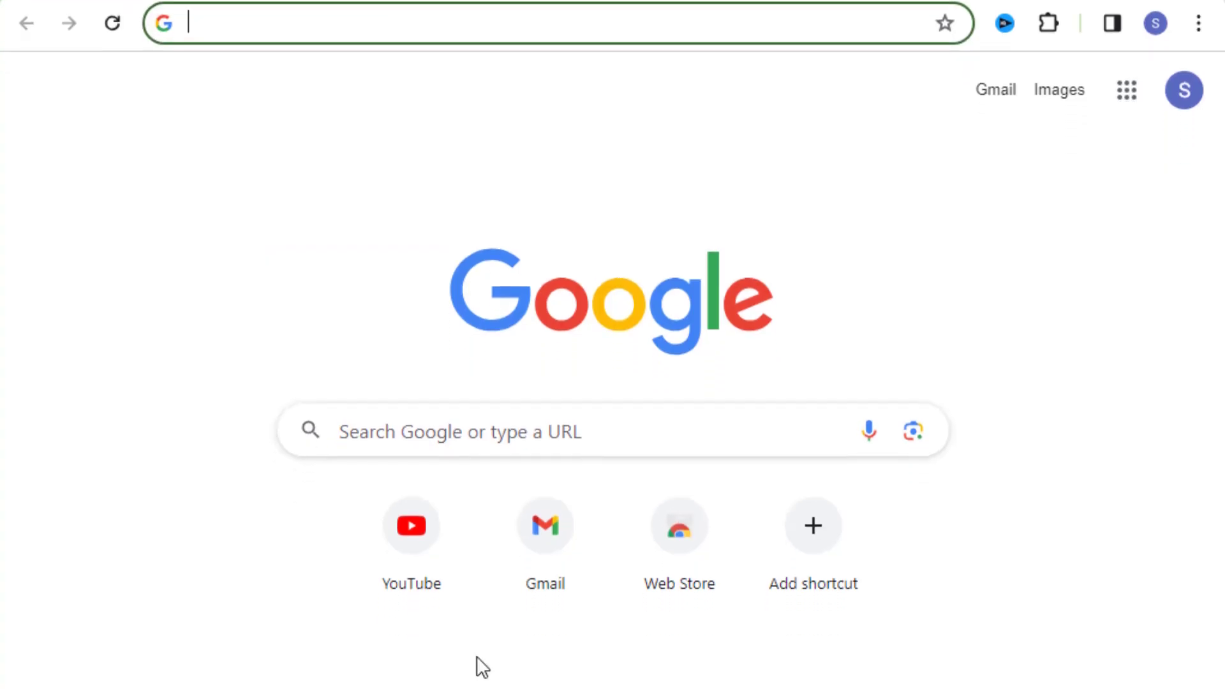
key(F11)
click(375, 288)
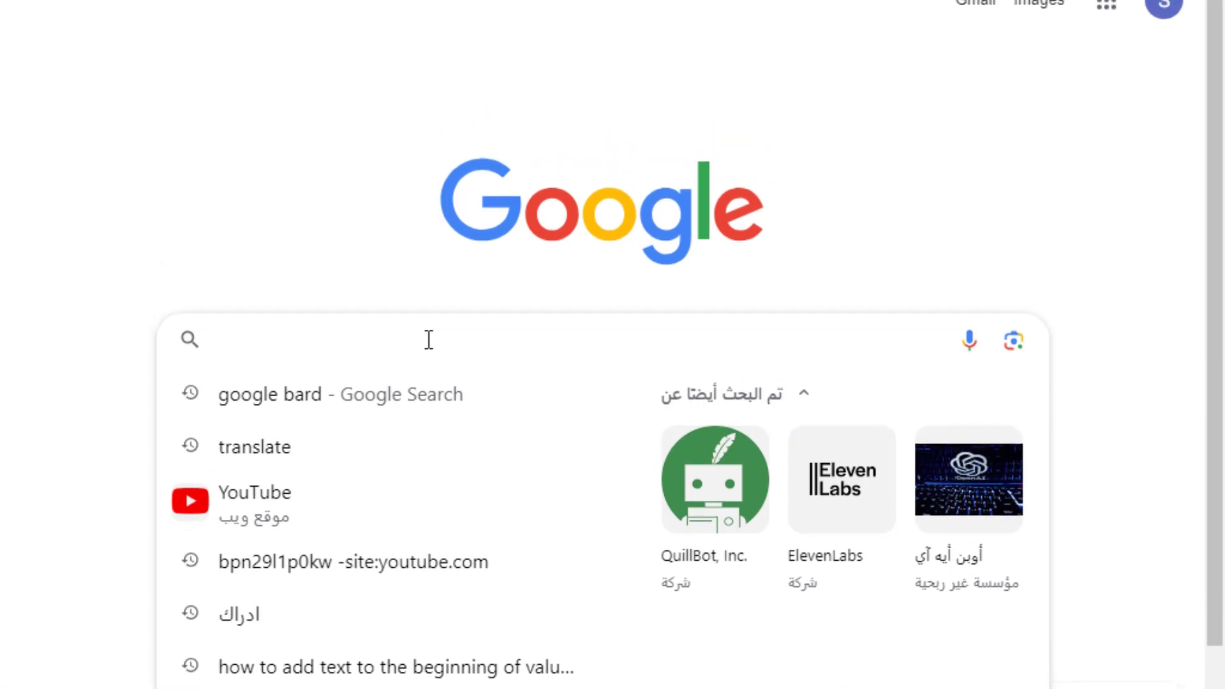
text(google bard)
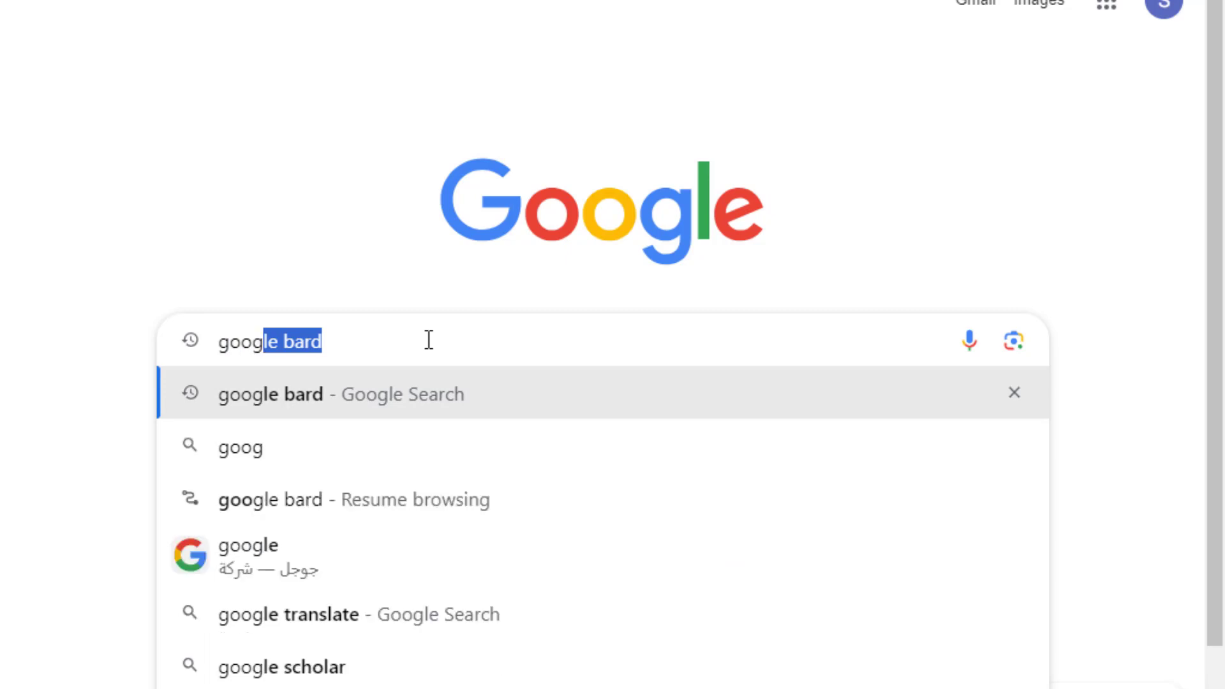
key(Right)
key(Return)
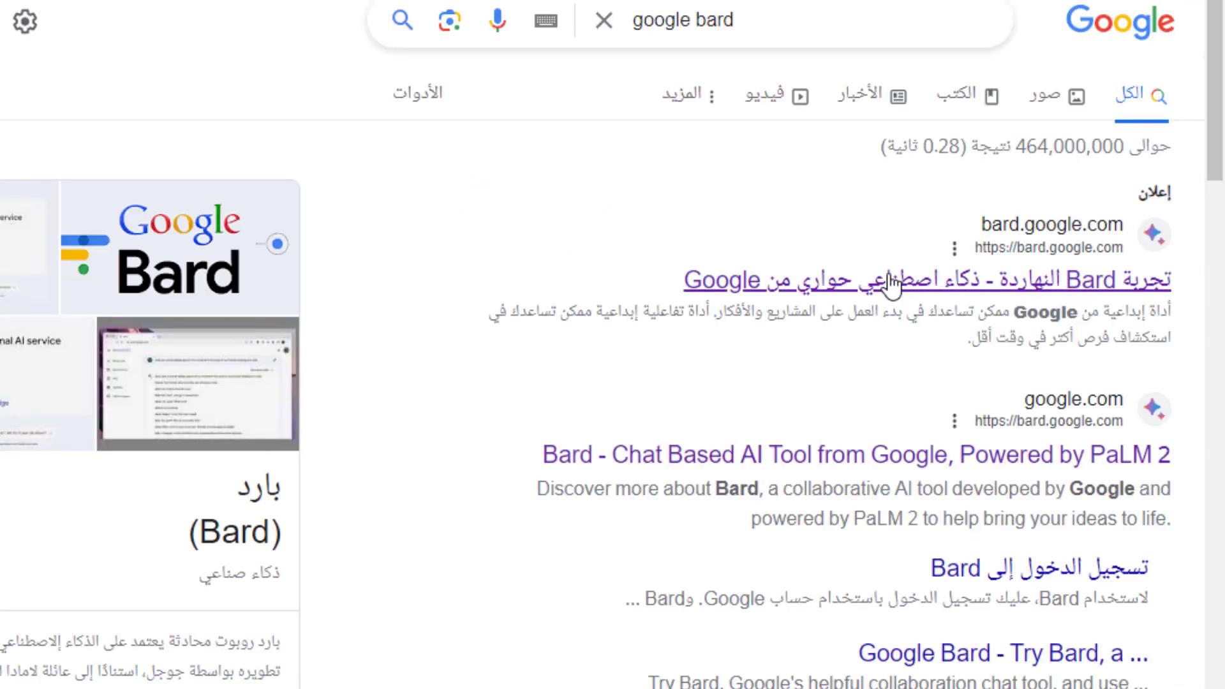
click(890, 284)
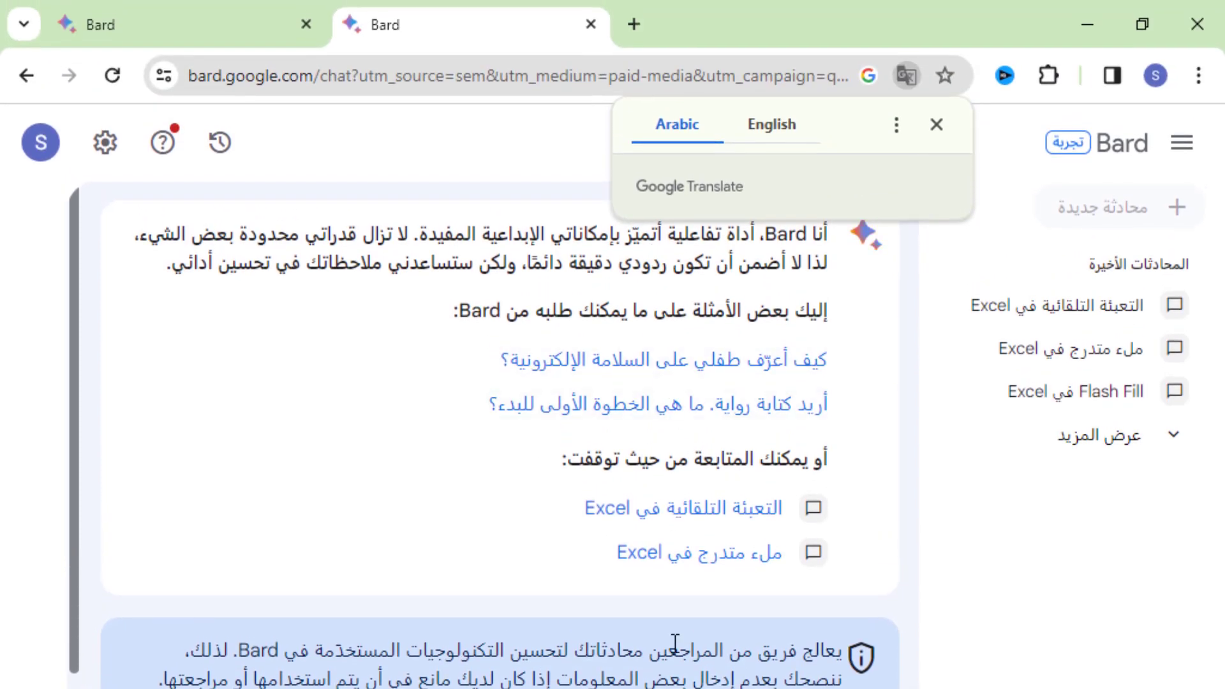
- Toggle the Bard page between English and Arabic, browse other target languages, then dismiss the translation popup
click(771, 124)
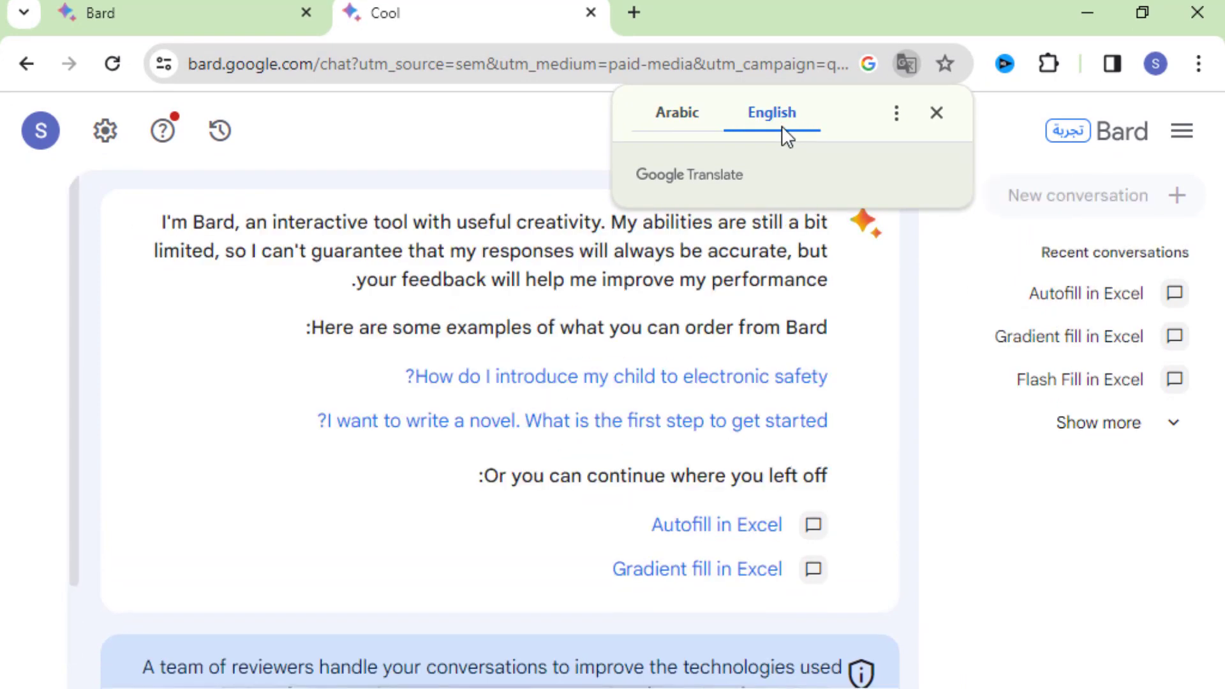
click(697, 120)
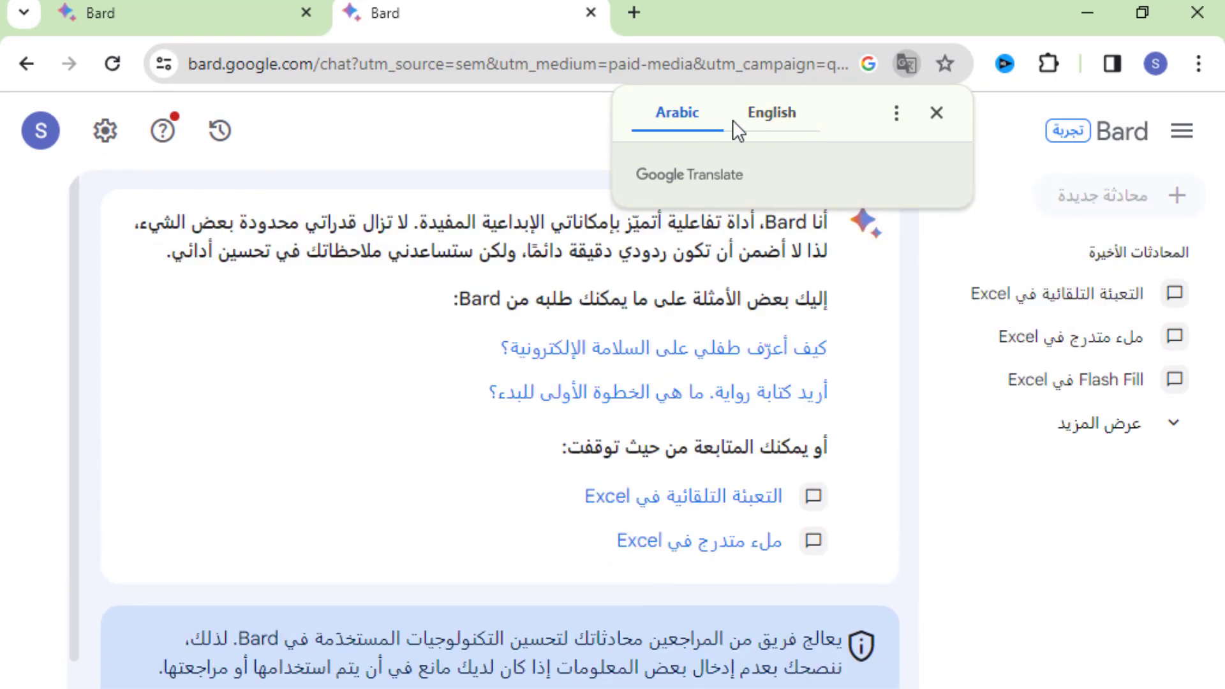
click(896, 115)
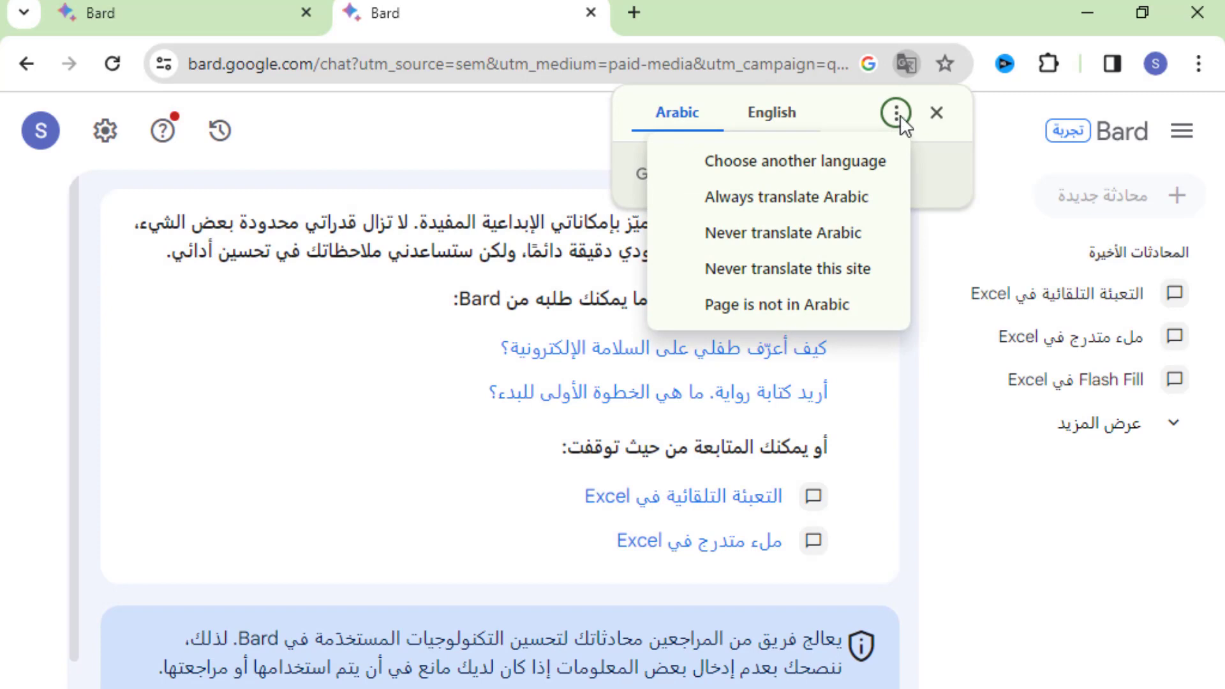
click(835, 161)
click(941, 165)
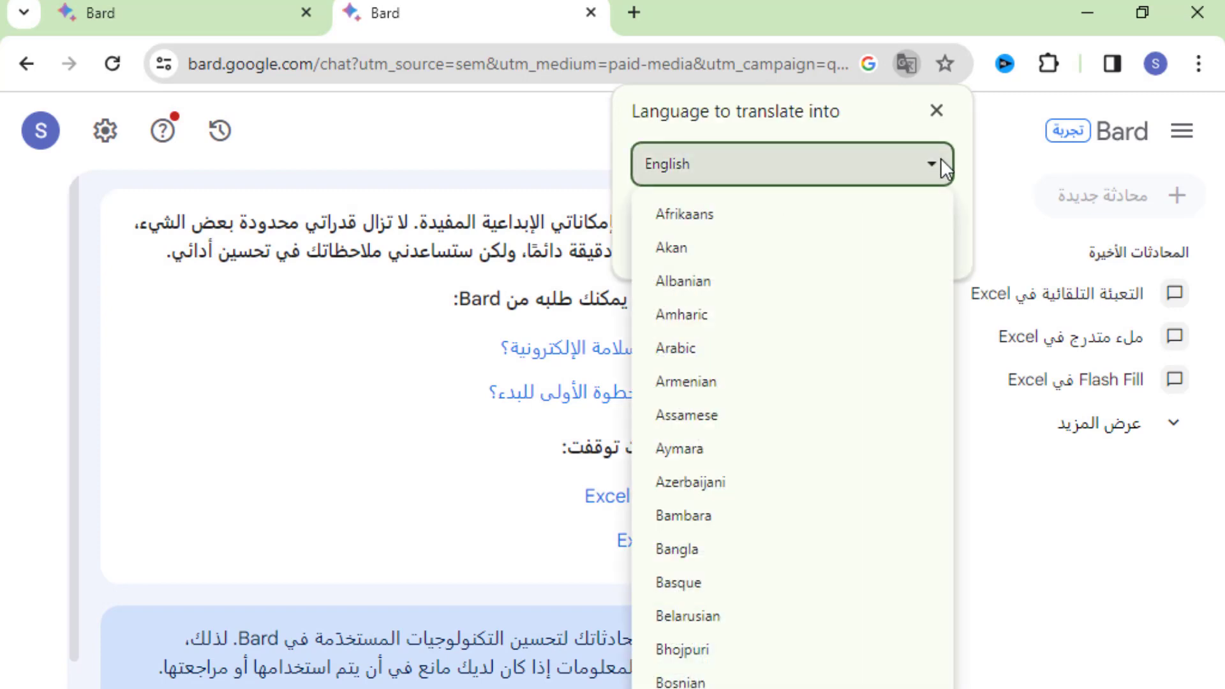
key(c)
scroll(763, 228, down, 3)
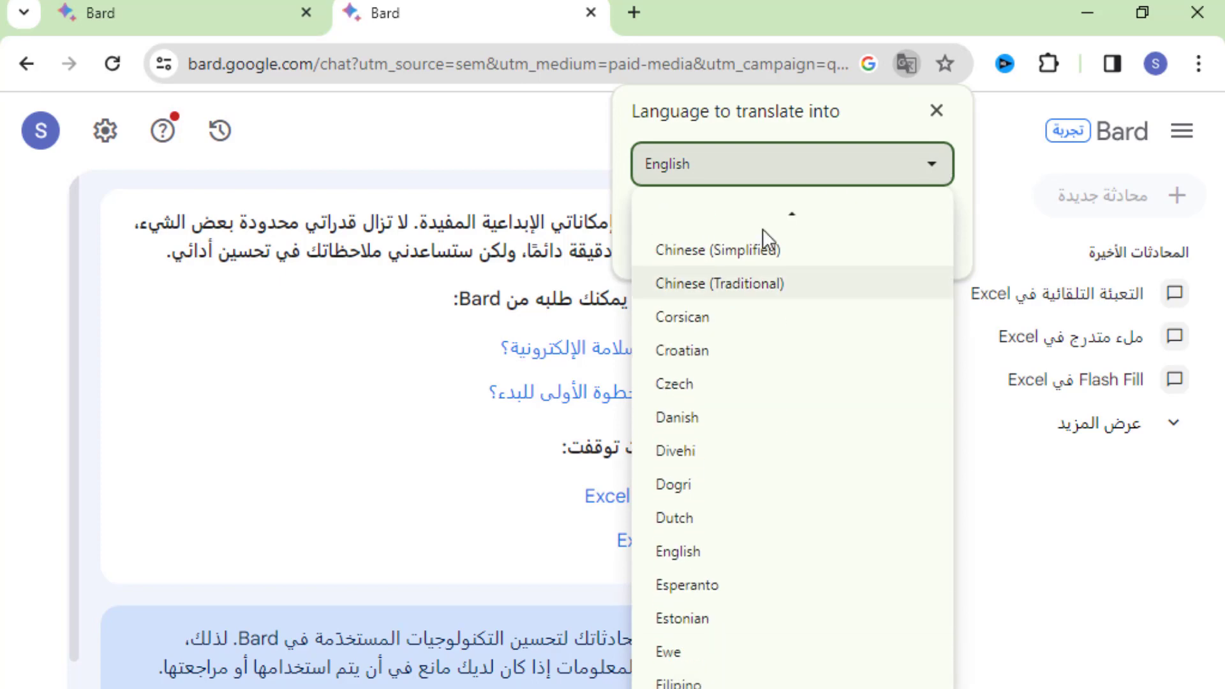
scroll(763, 228, up, 3)
click(936, 110)
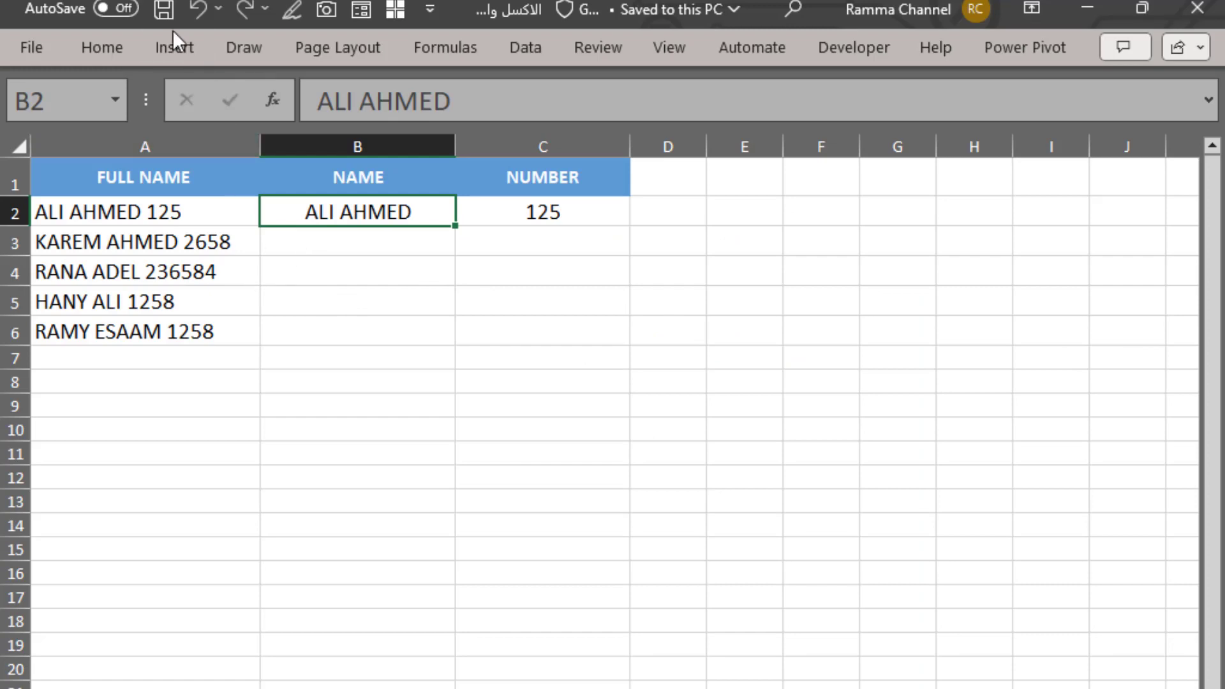
click(168, 38)
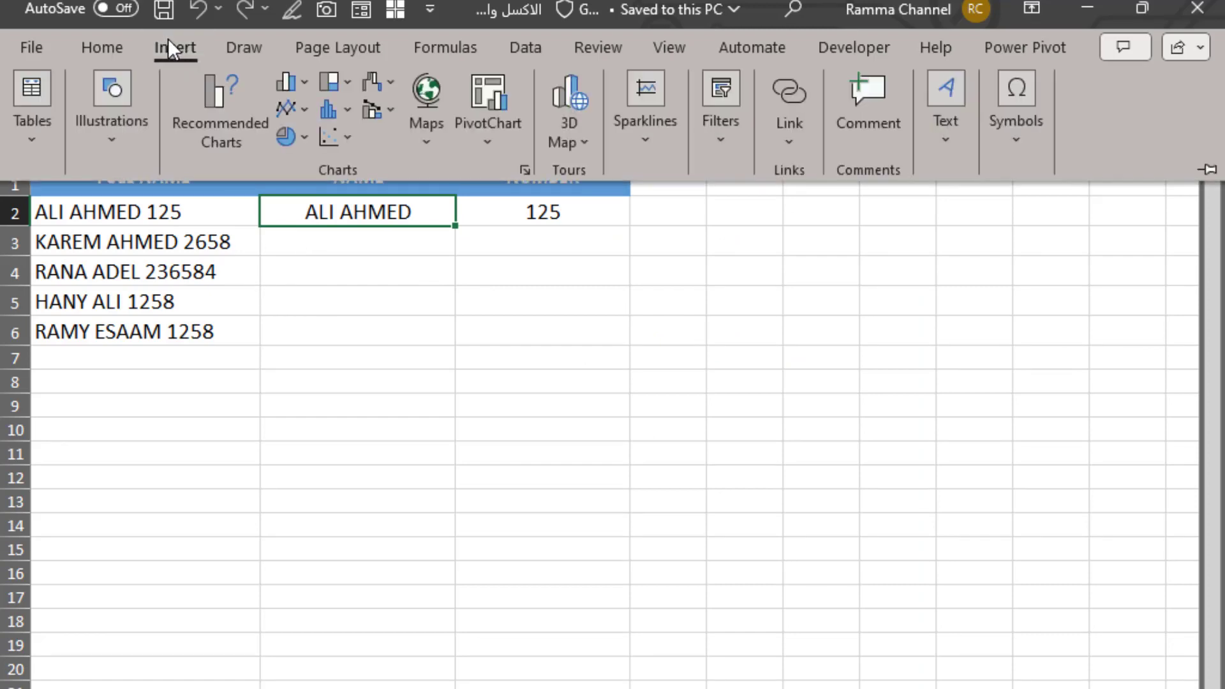
click(531, 47)
click(124, 55)
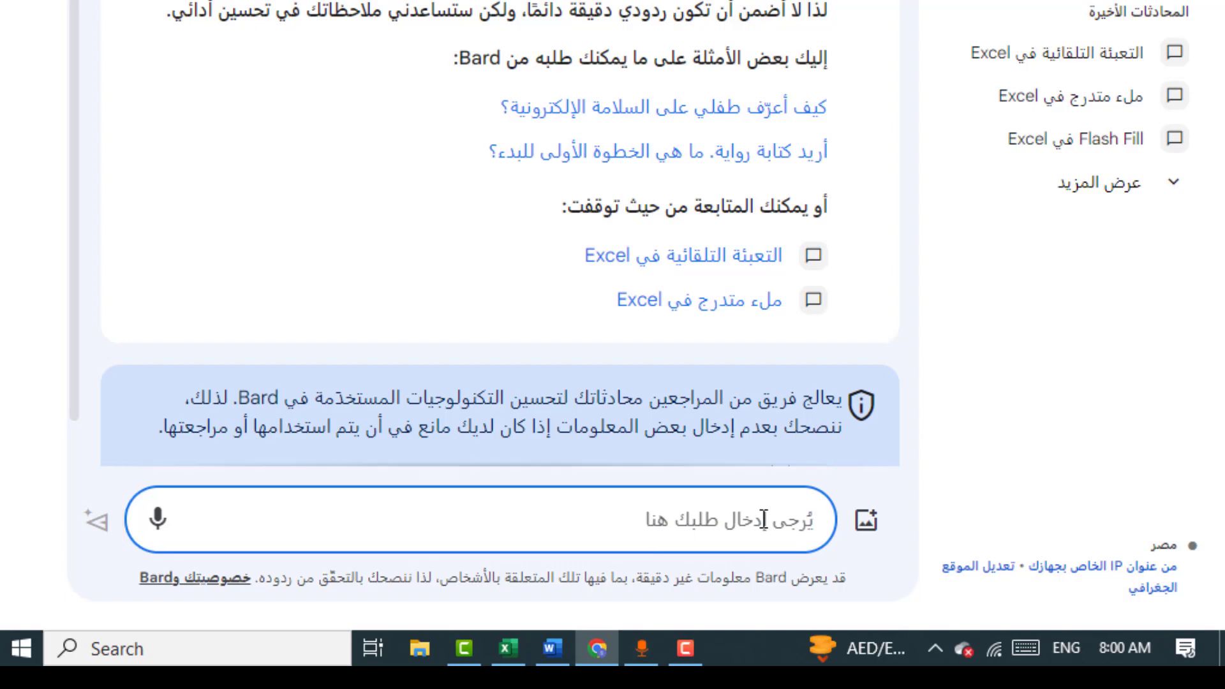
- Send the question 'مكان الfalshfill فى الاكسل' and view the earlier Flash Fill answer full screen
text(مكان الfalshfill فى الاكسل)
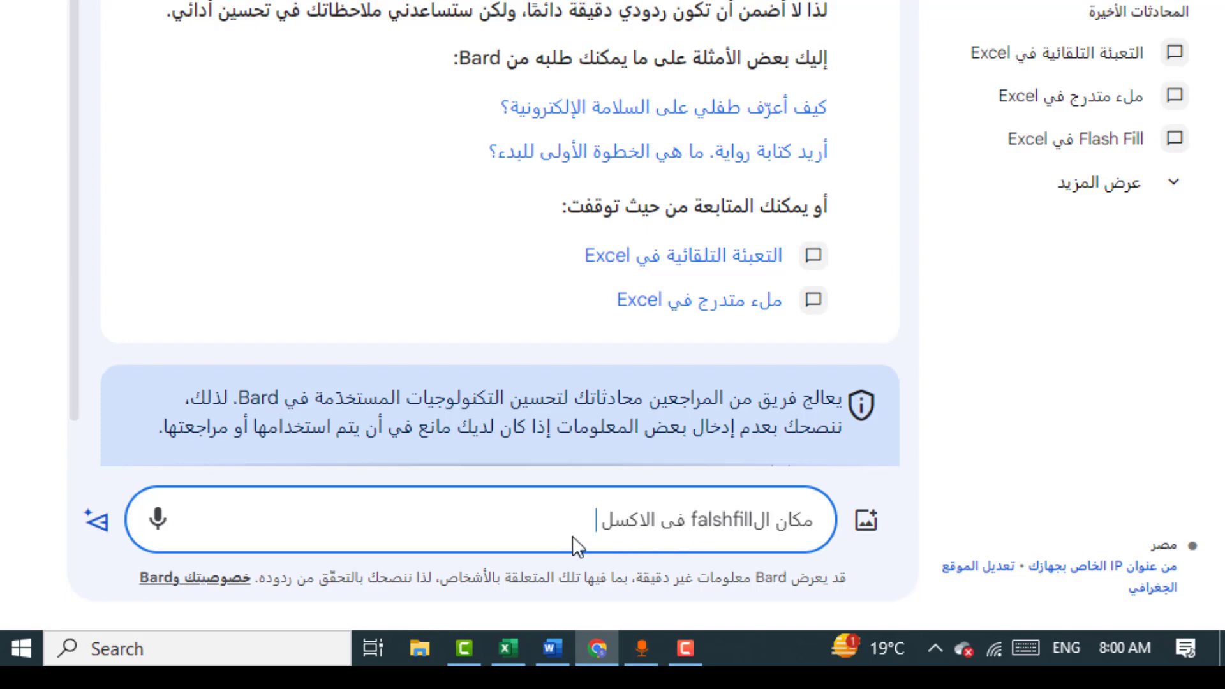
click(104, 538)
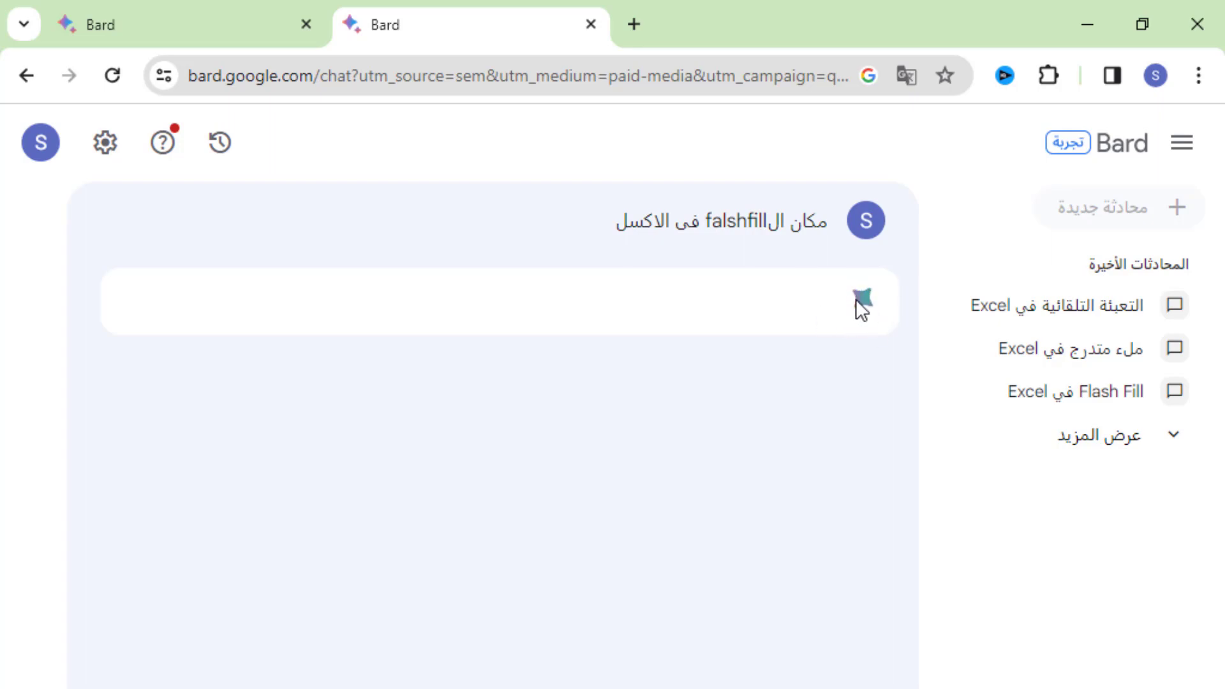
click(109, 24)
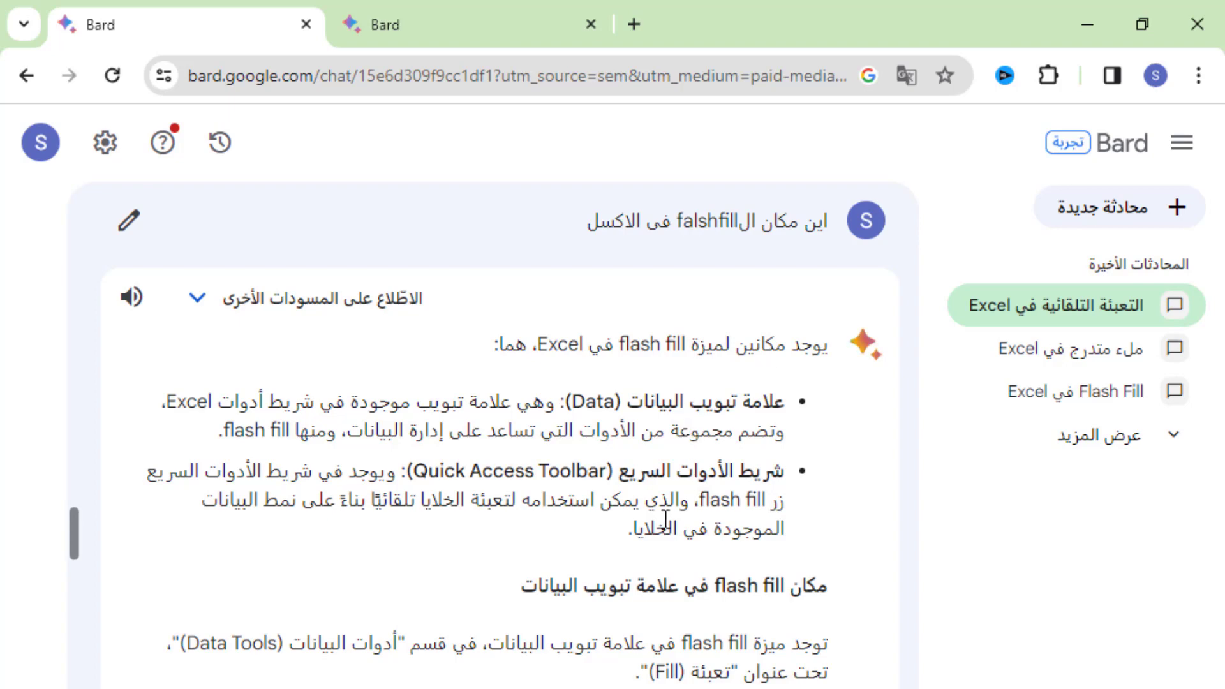
key(F11)
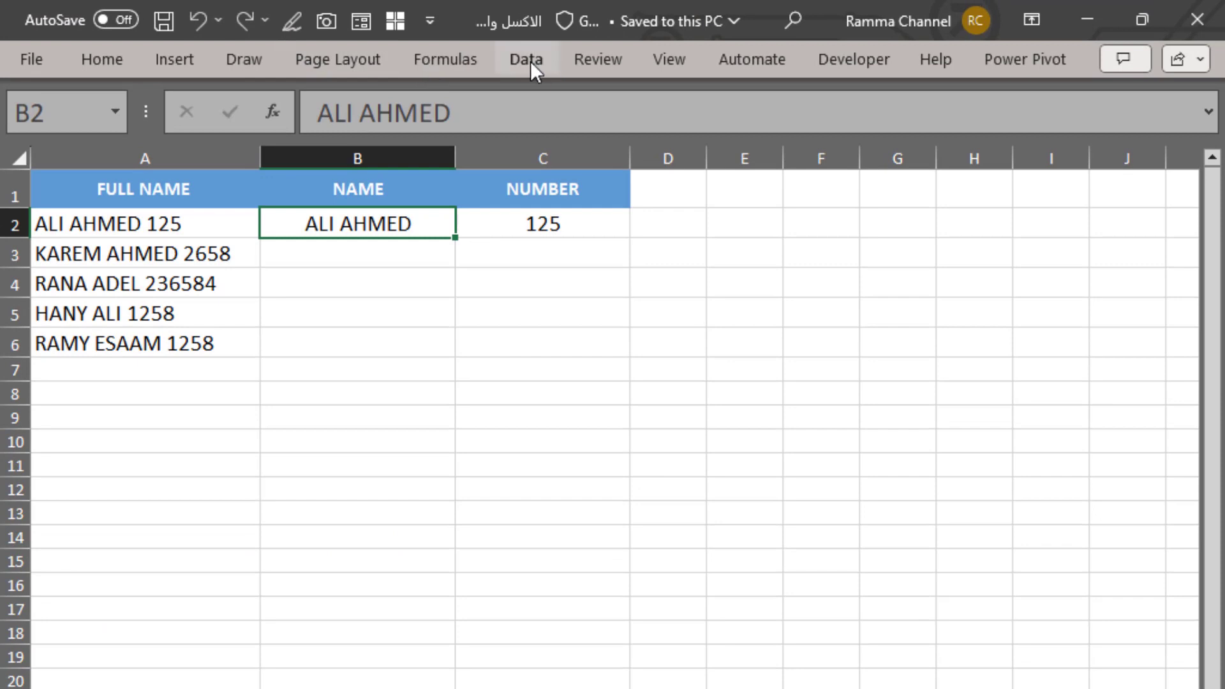
- Flash Fill the remaining names from B2 with Ctrl+E, then Flash Fill the numbers from C2's 125
click(527, 59)
key(ctrl+e)
click(603, 236)
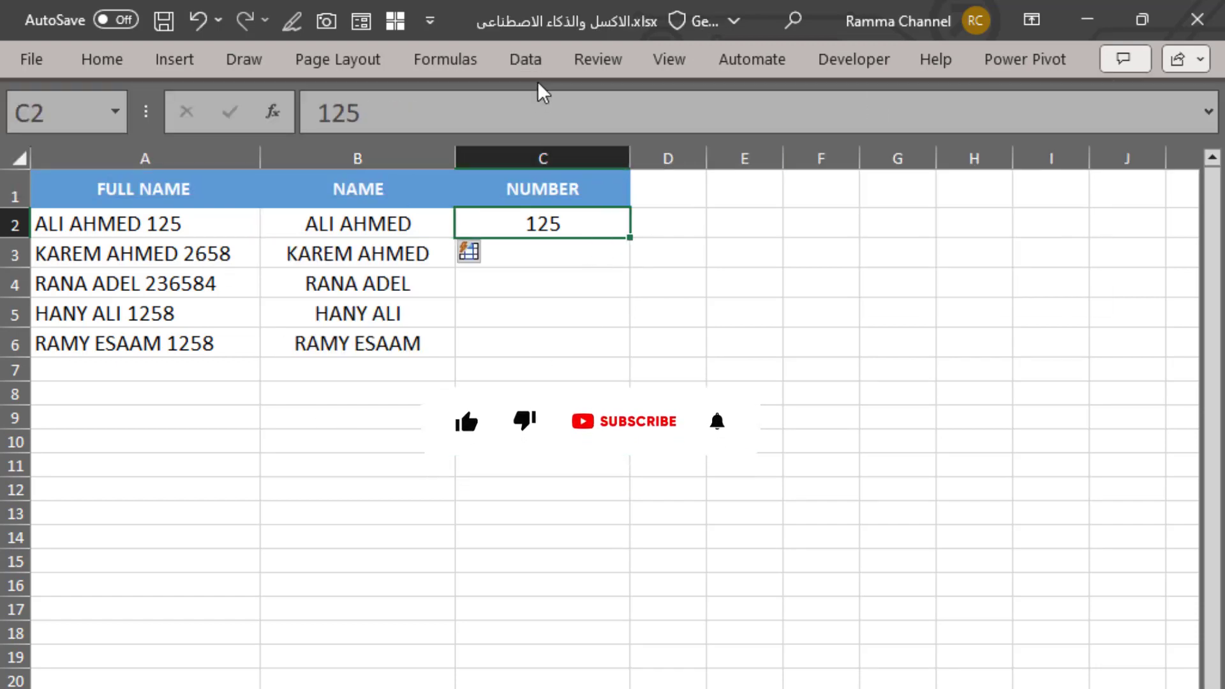
click(535, 63)
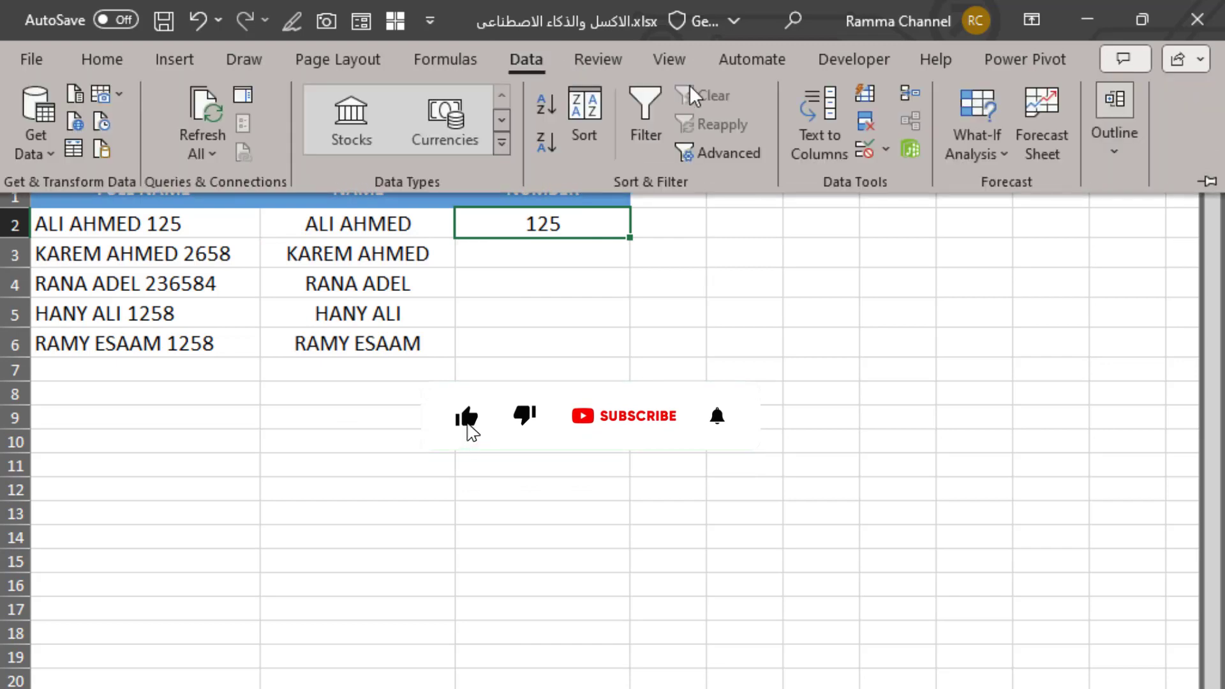
click(858, 94)
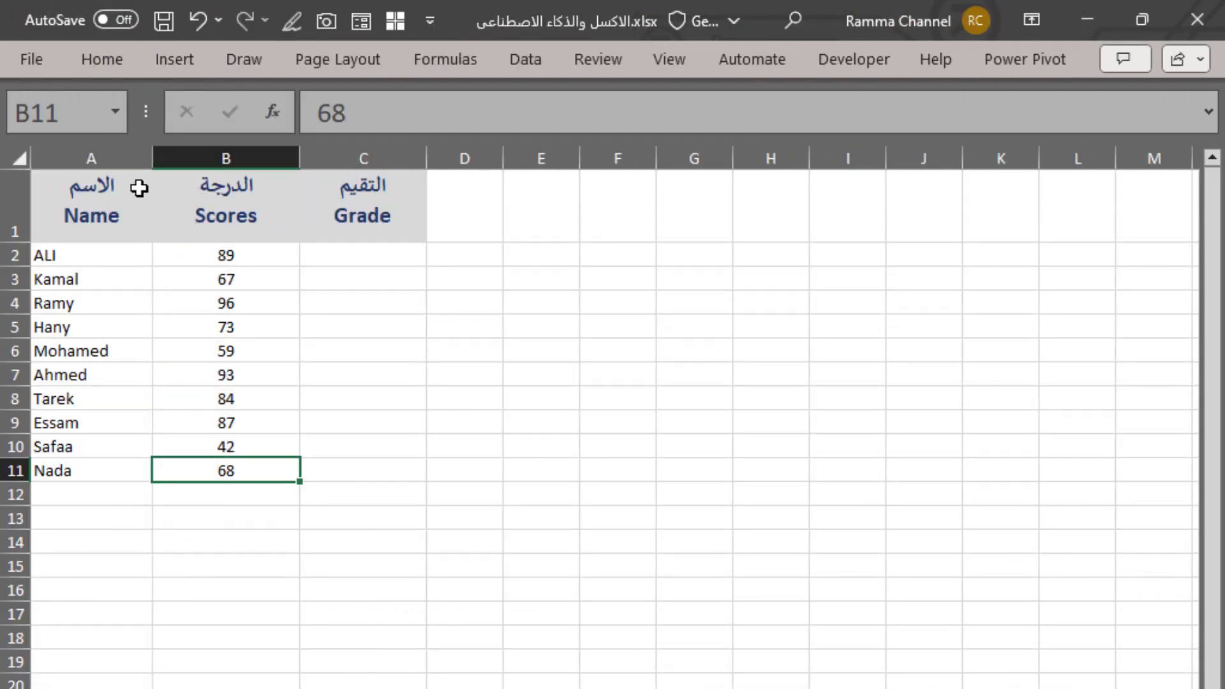
- Point out the Name, Scores and Grade columns and check the 96 → A+ and 42 → failing grades
click(123, 156)
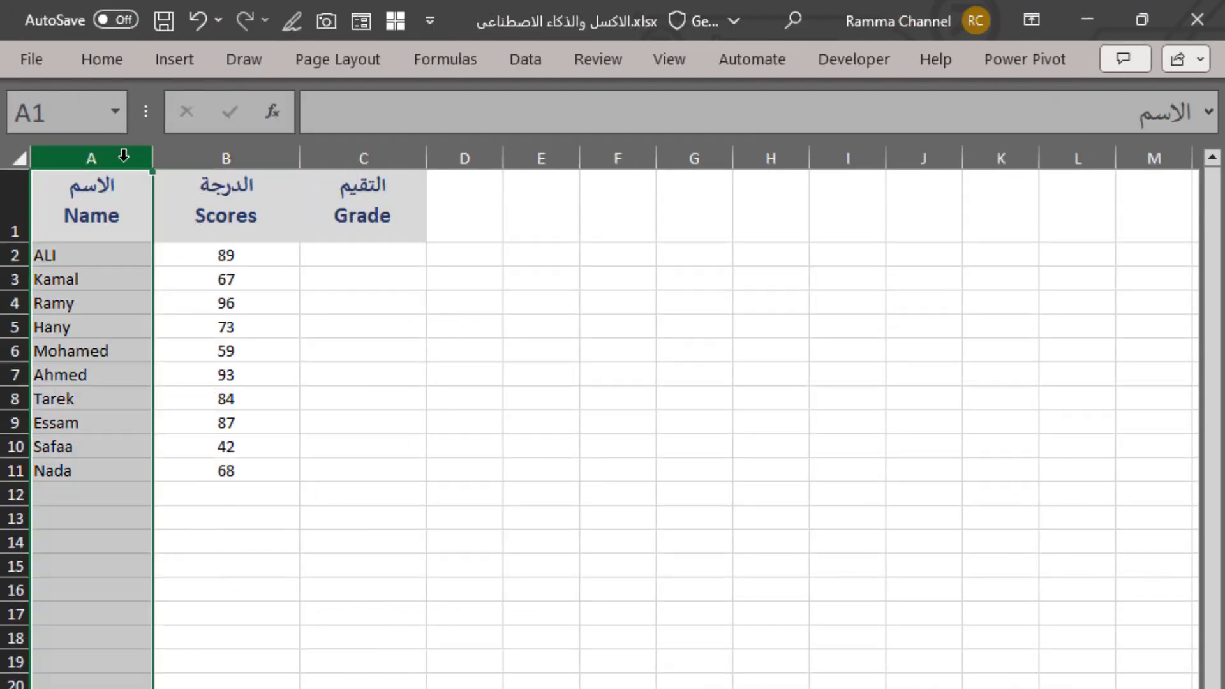
click(216, 156)
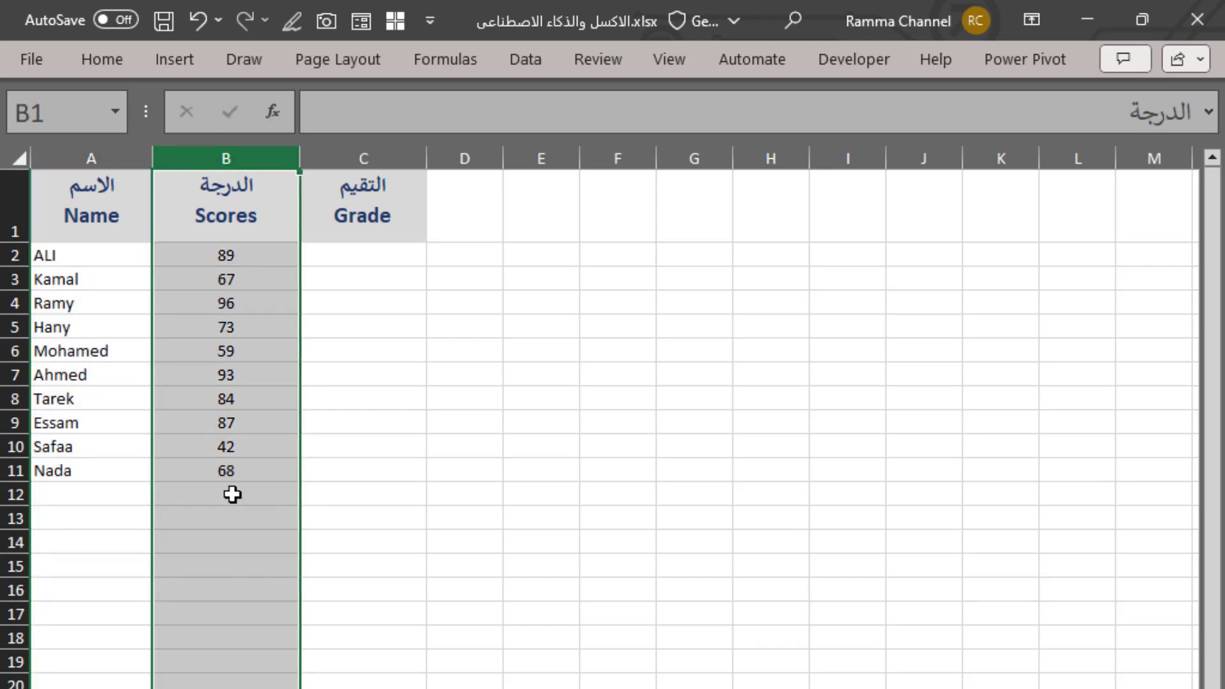
click(360, 160)
click(344, 259)
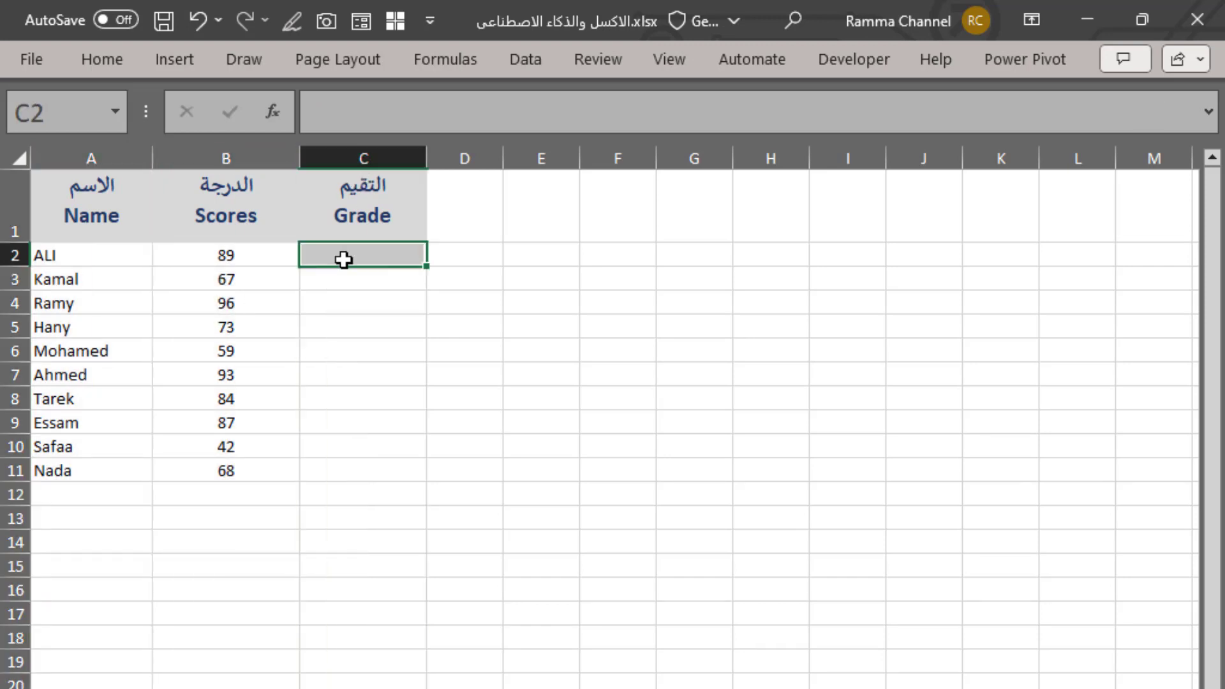
click(345, 298)
click(353, 372)
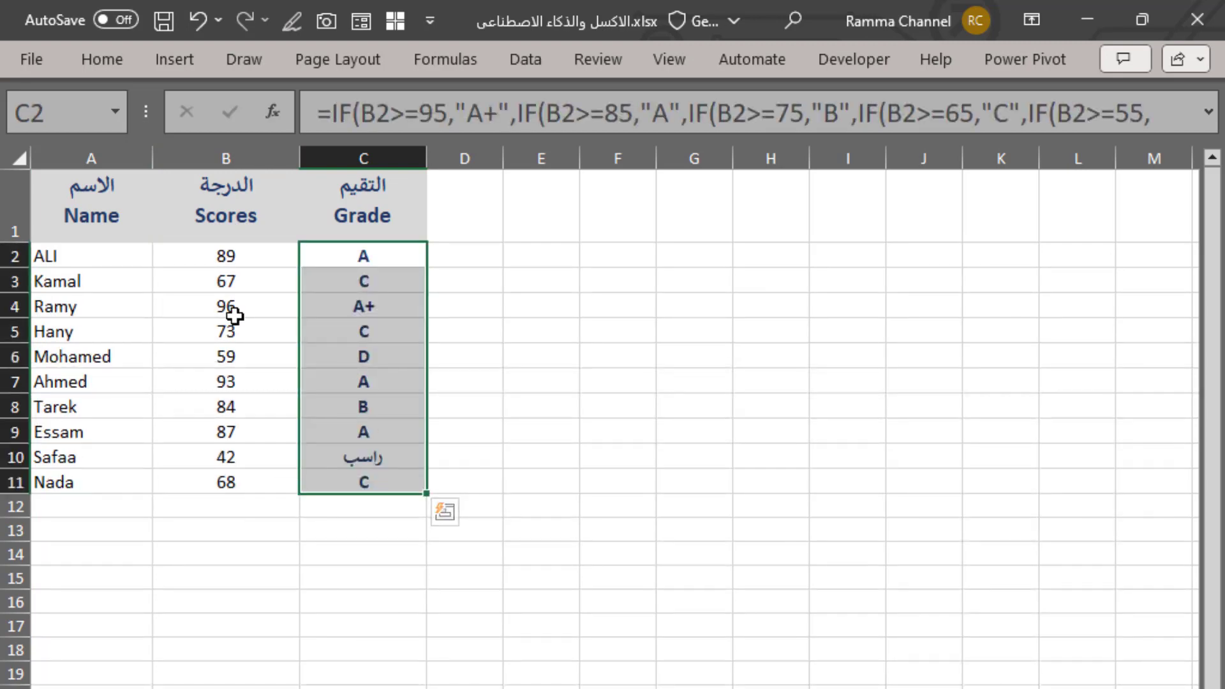
click(237, 310)
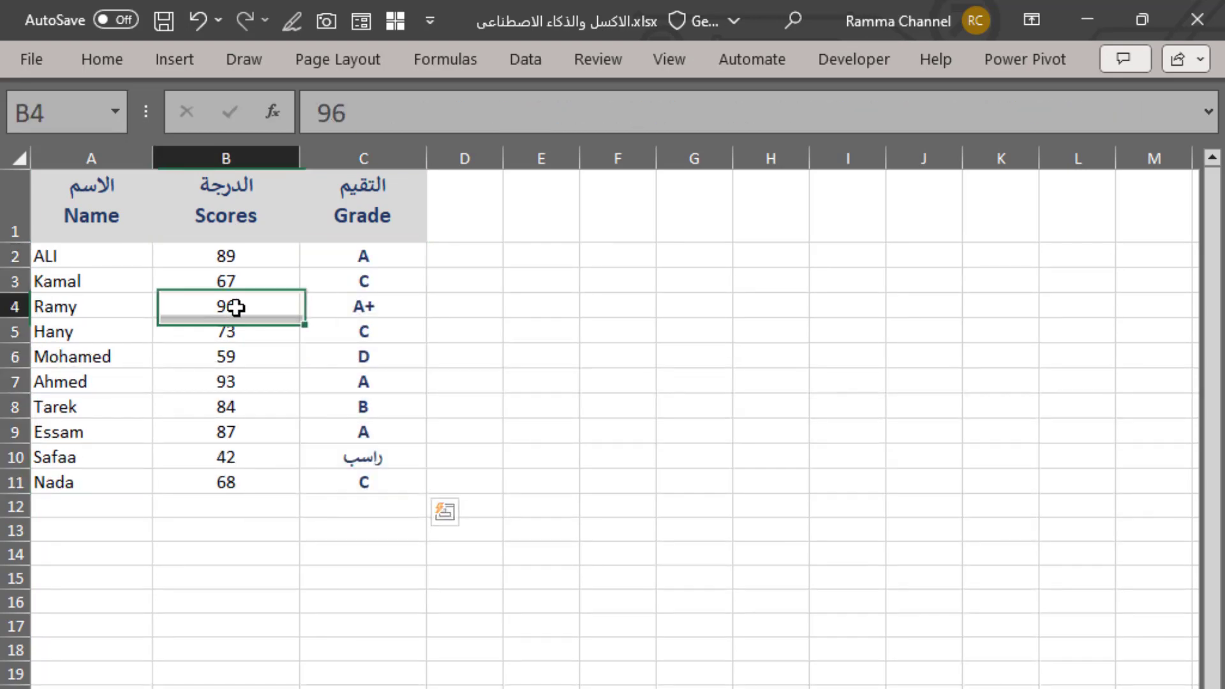
click(354, 309)
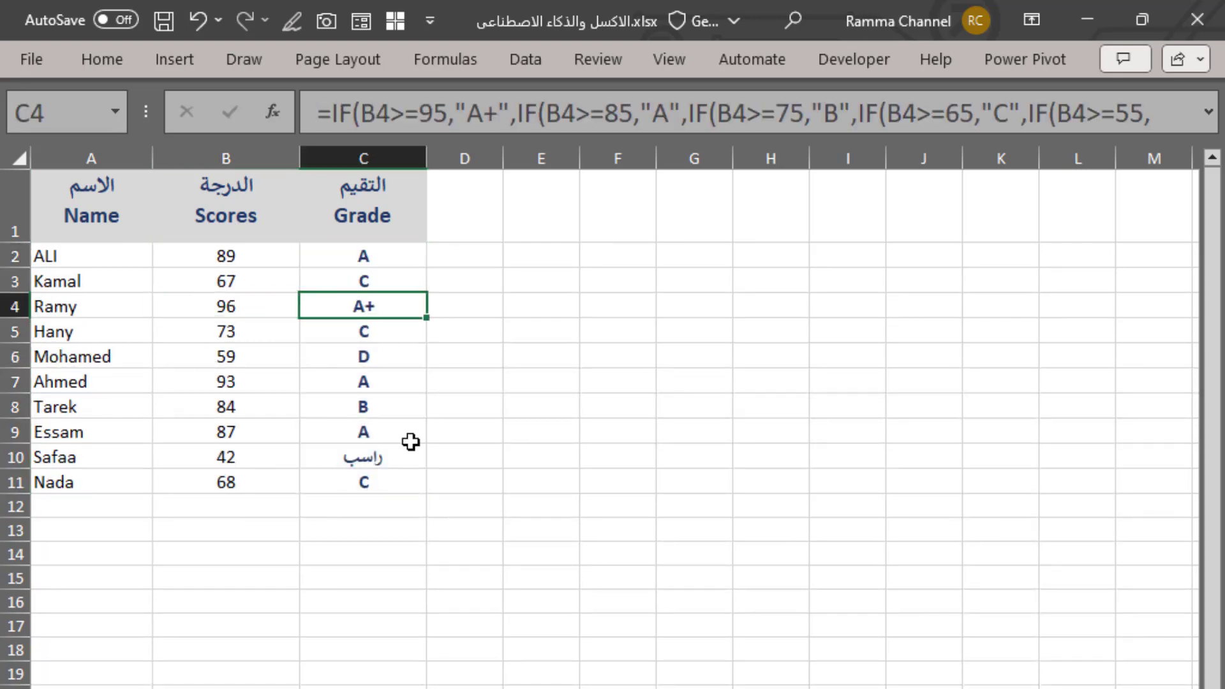
click(238, 457)
click(365, 463)
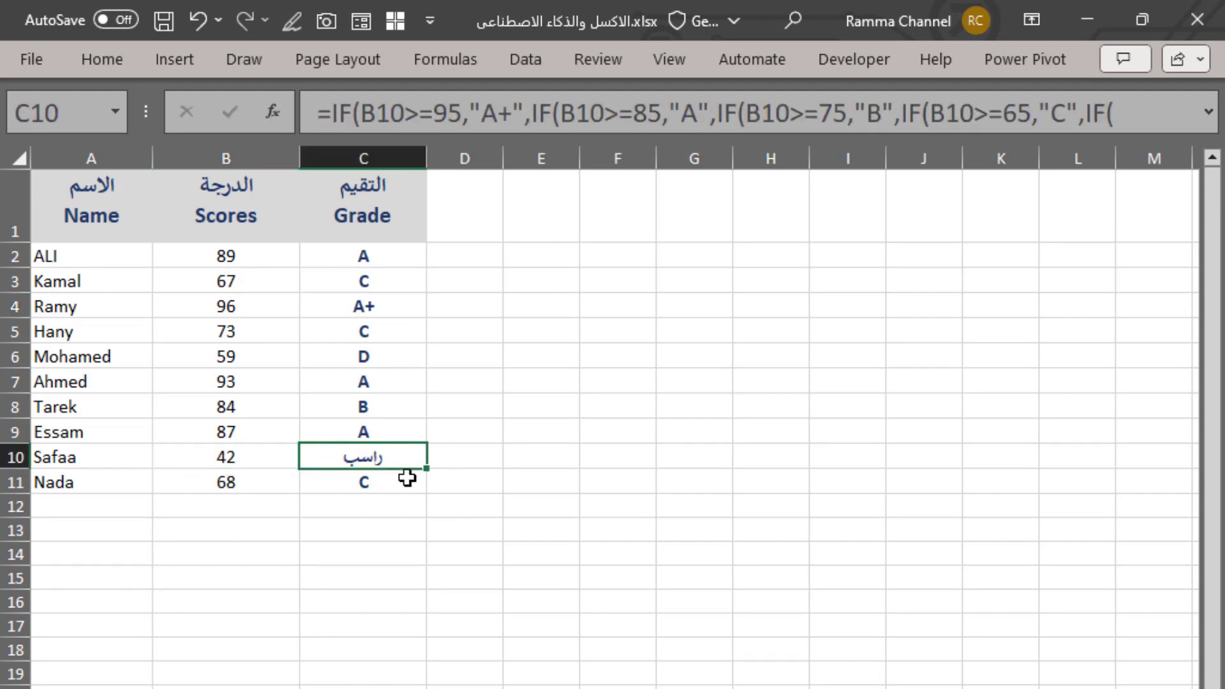
- Review the nested IF formulas in column C, expanding the formula bar to show one in full
click(407, 251)
click(383, 281)
click(325, 333)
click(363, 377)
click(385, 432)
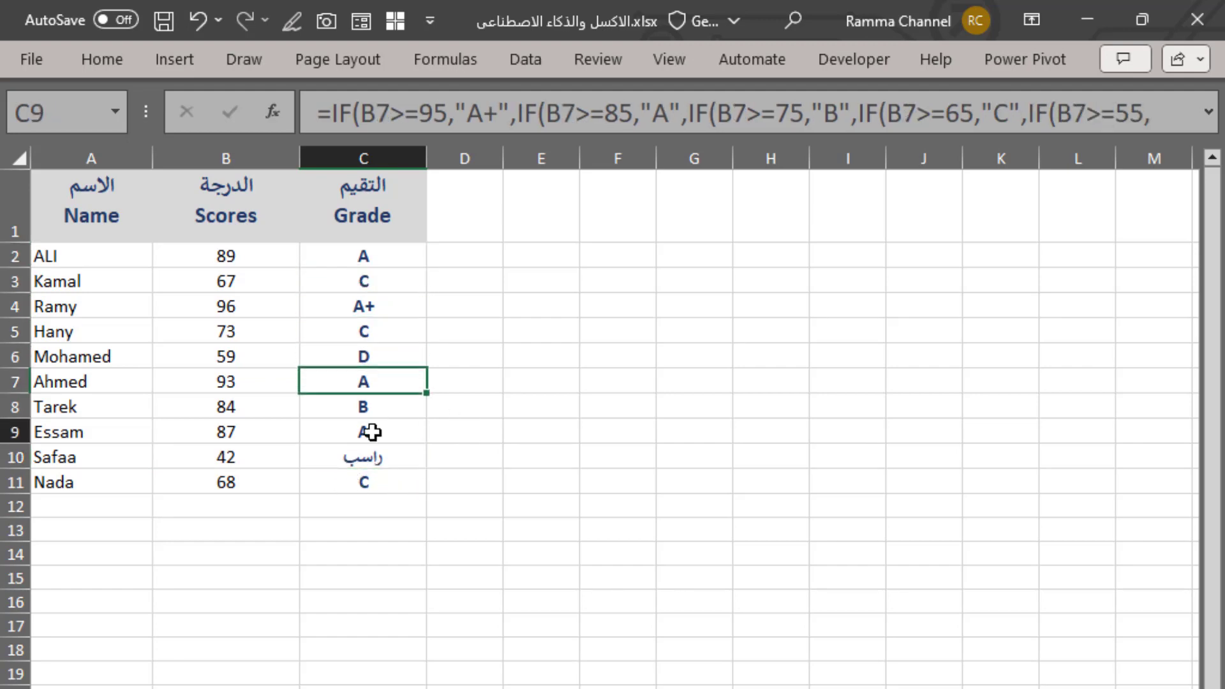
click(1212, 114)
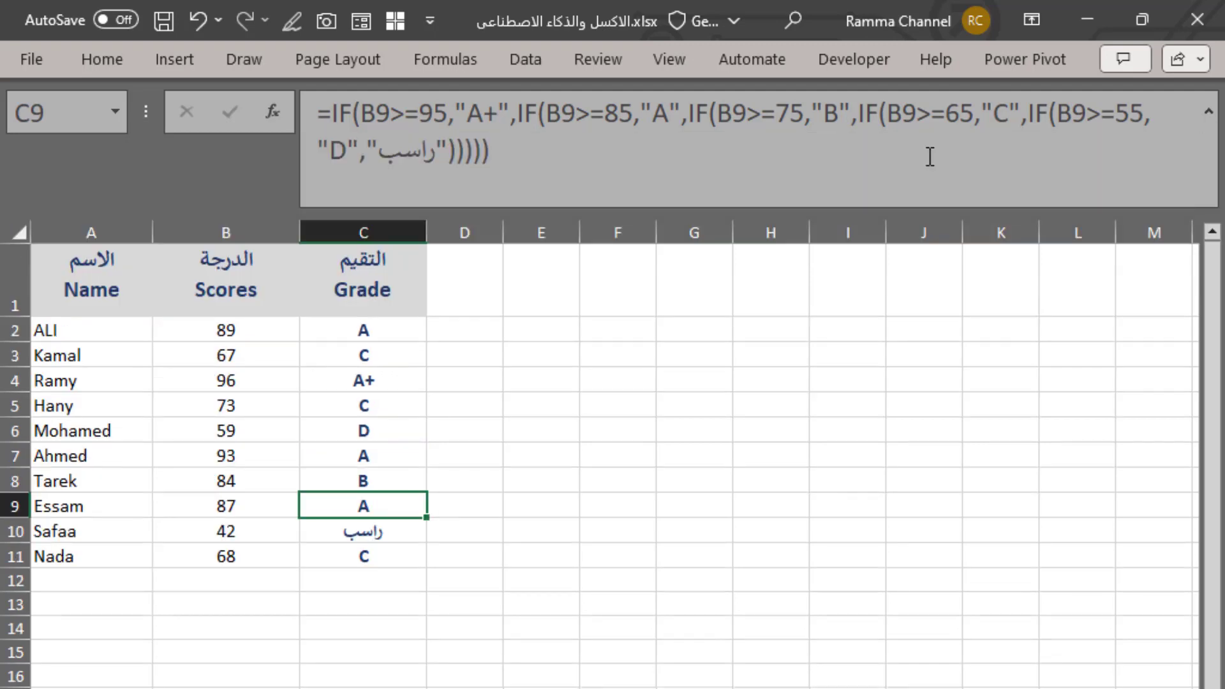
click(1208, 113)
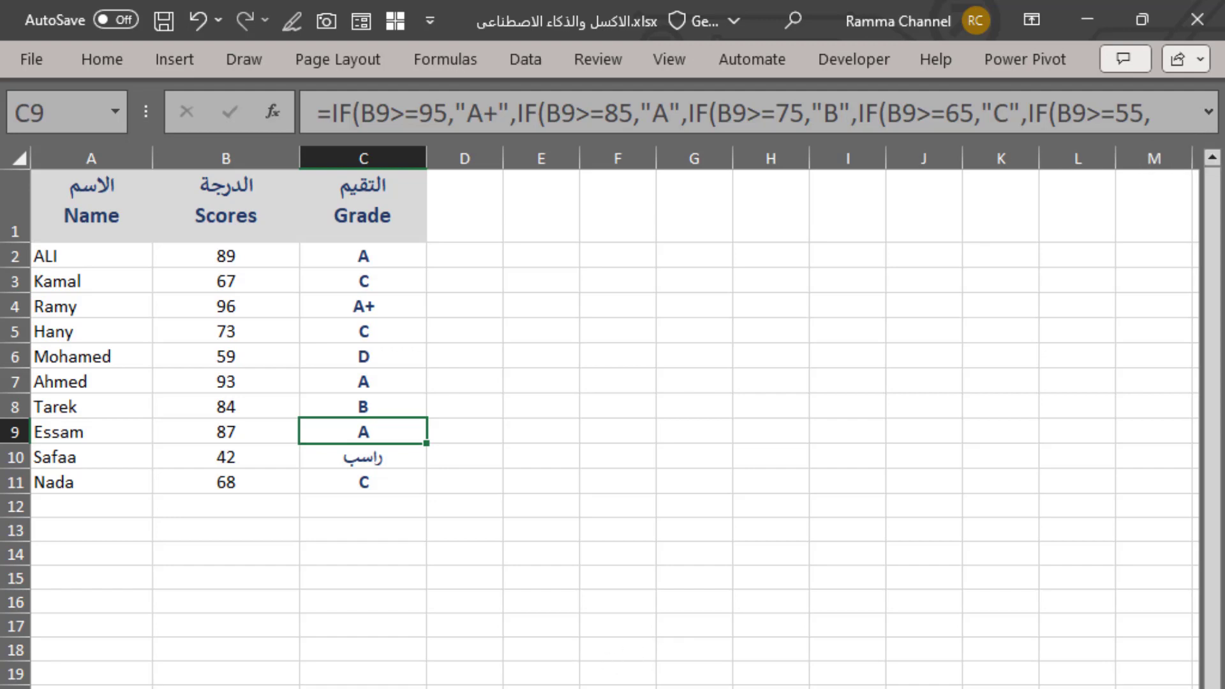
click(363, 457)
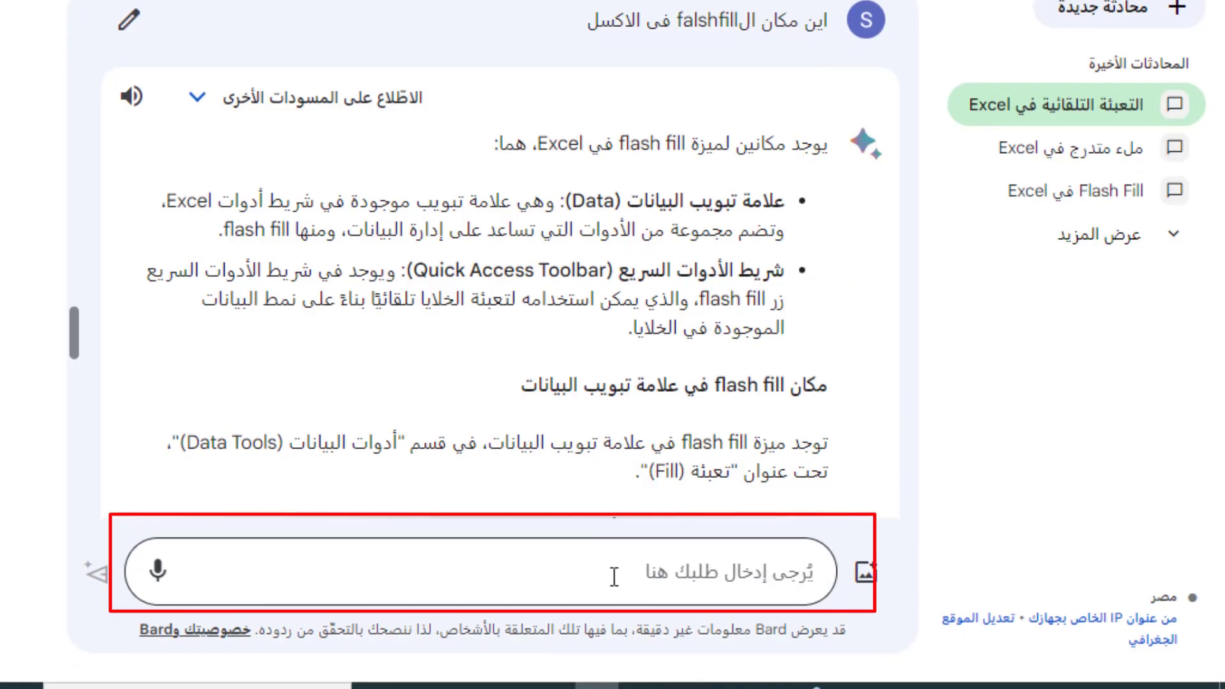
- Back in Excel, mark the student names range A2:A11
click(517, 568)
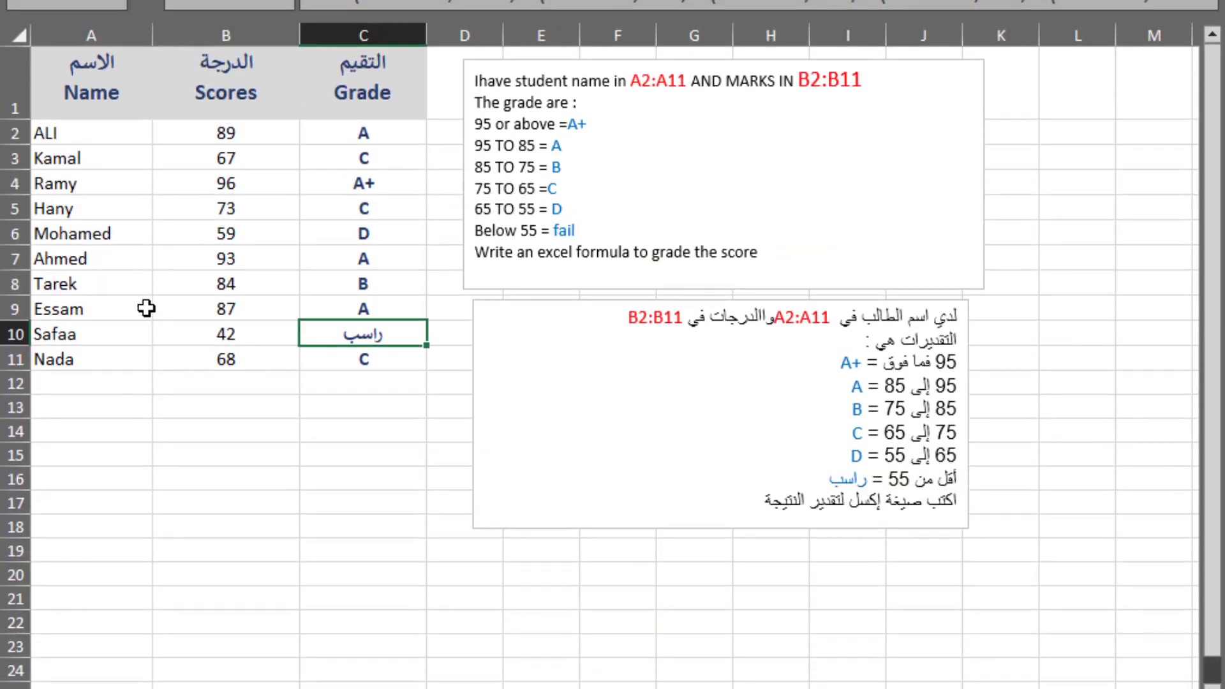
click(92, 140)
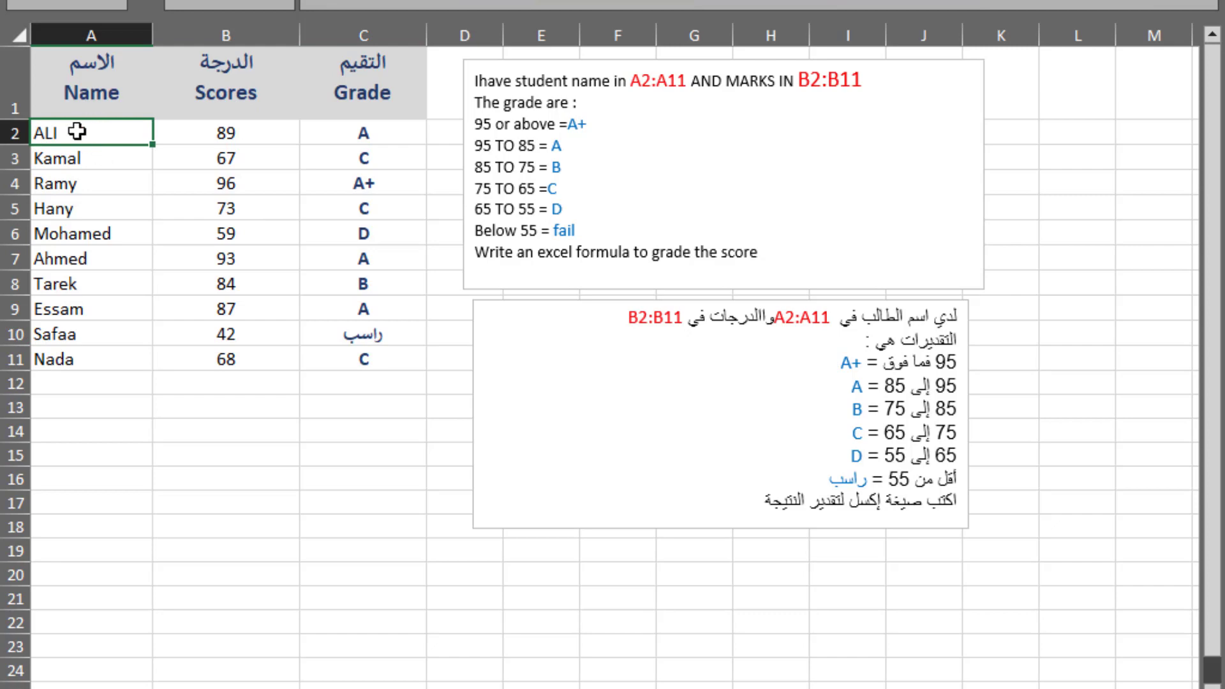
click(67, 360)
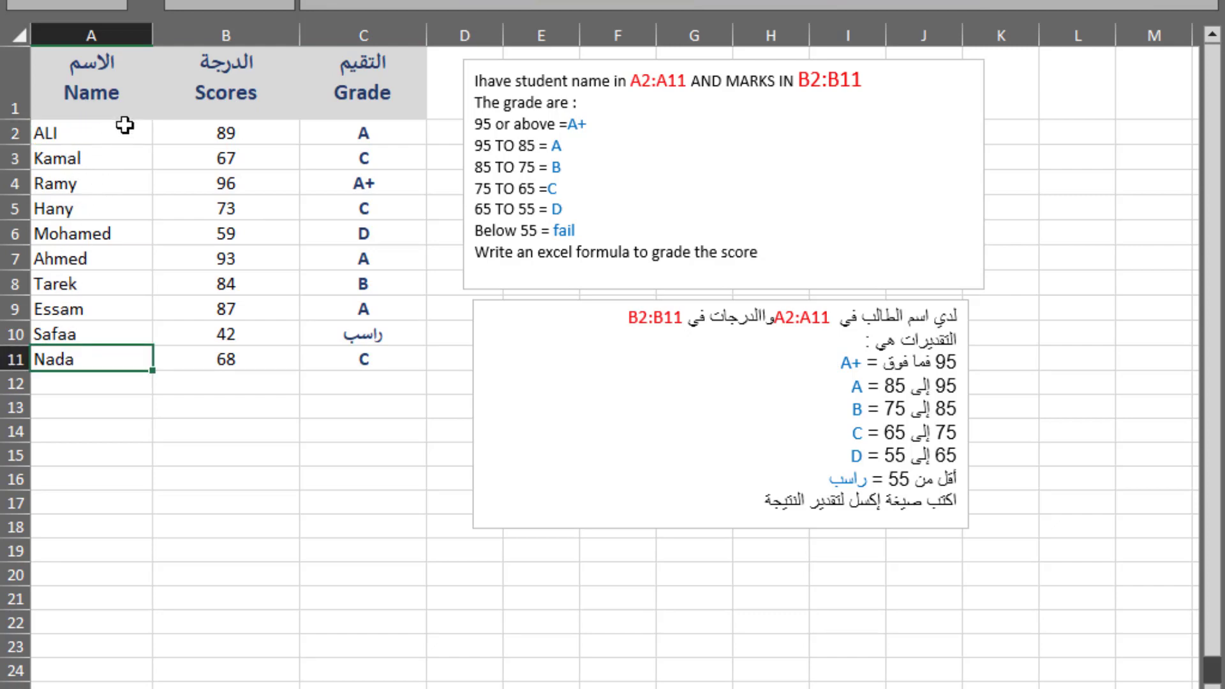
drag(123, 128, 102, 360)
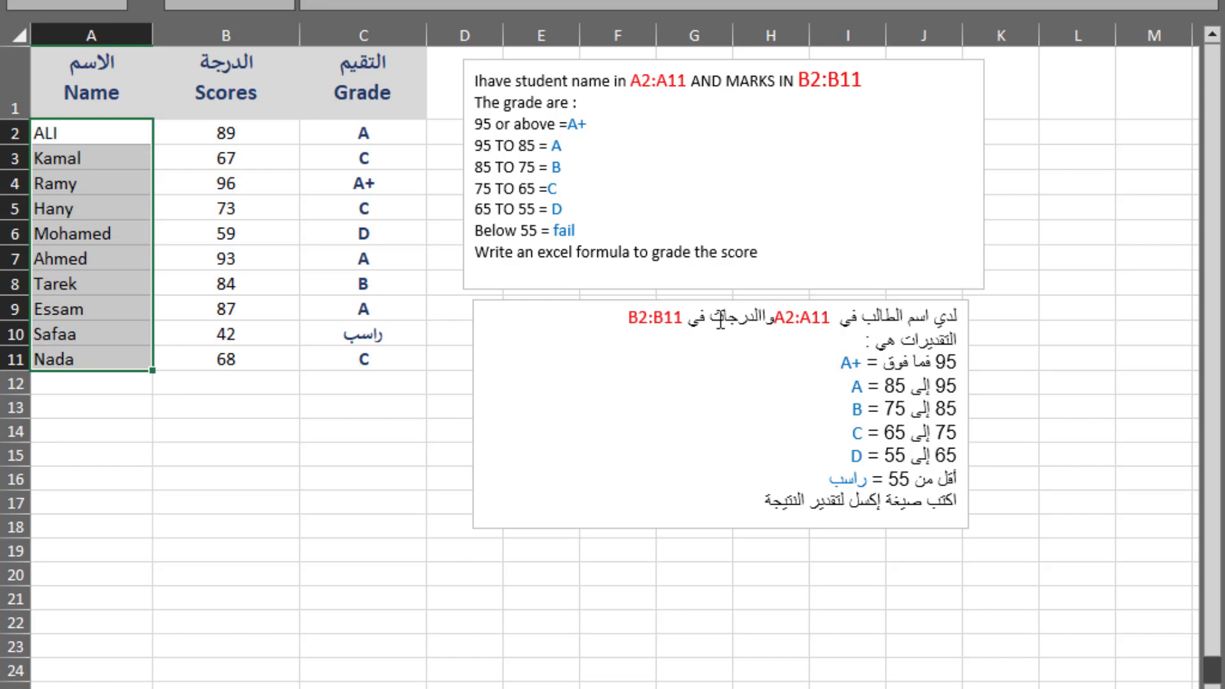
- Mark the scores B2:B11 and grades C2:C12, then select the Arabic grading prompt in Word
click(243, 132)
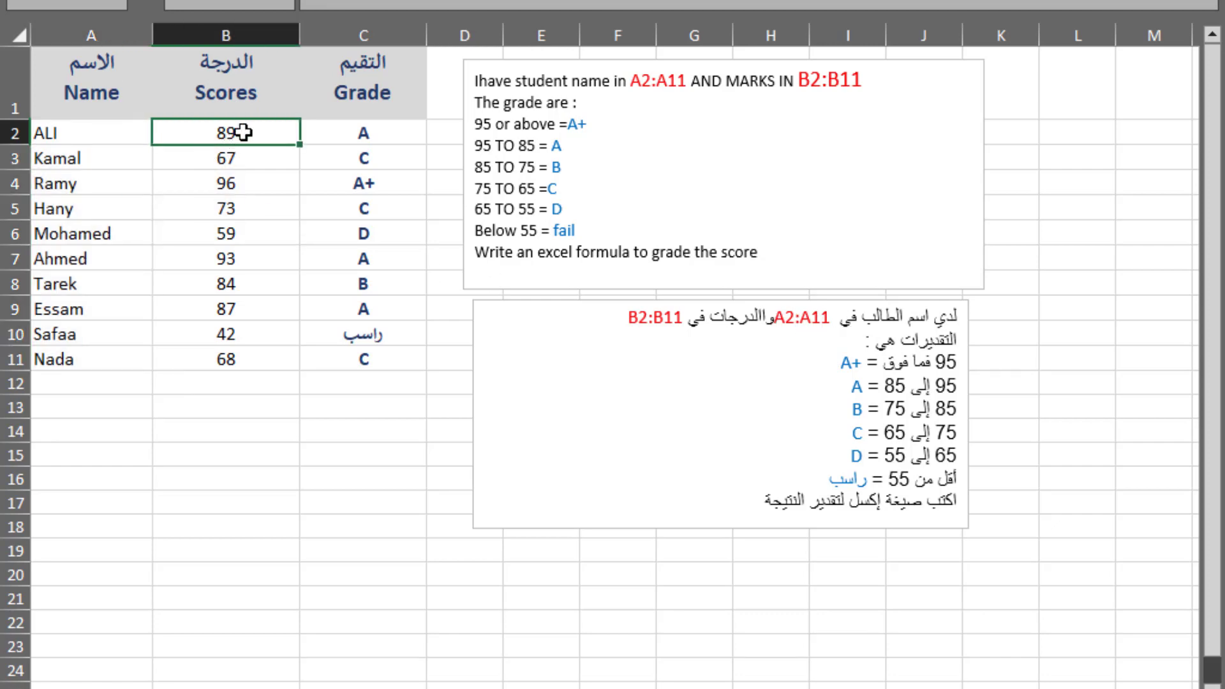
drag(243, 133, 246, 360)
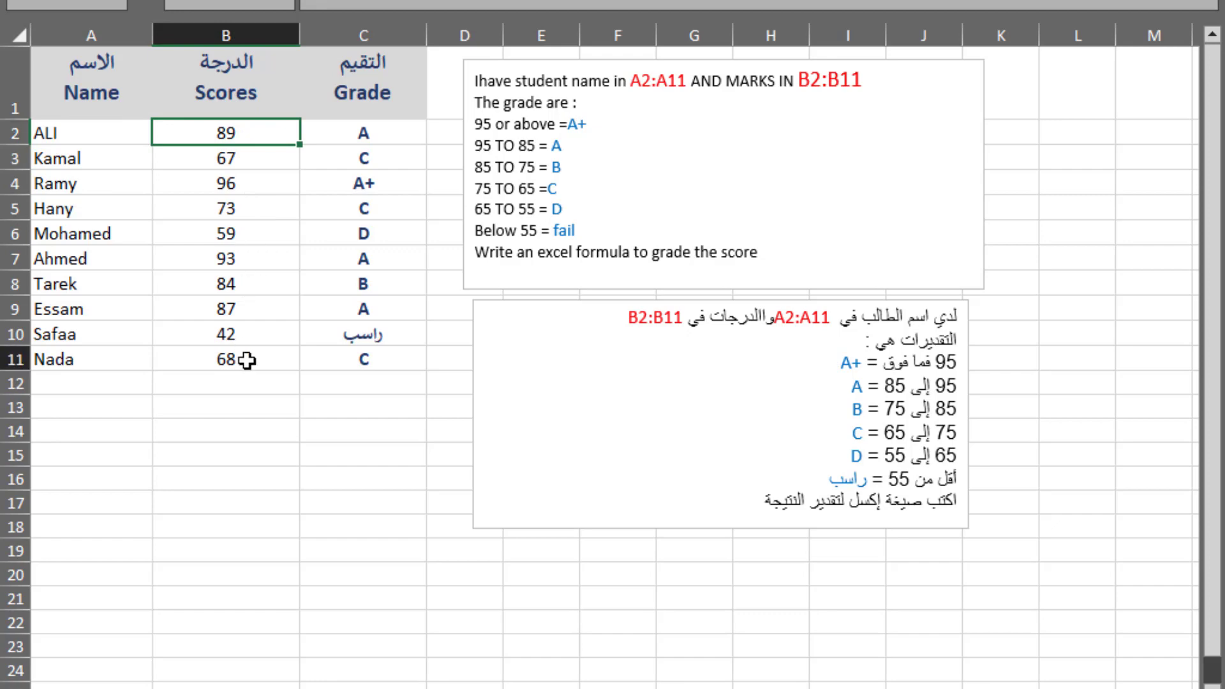
click(247, 360)
drag(274, 127, 243, 361)
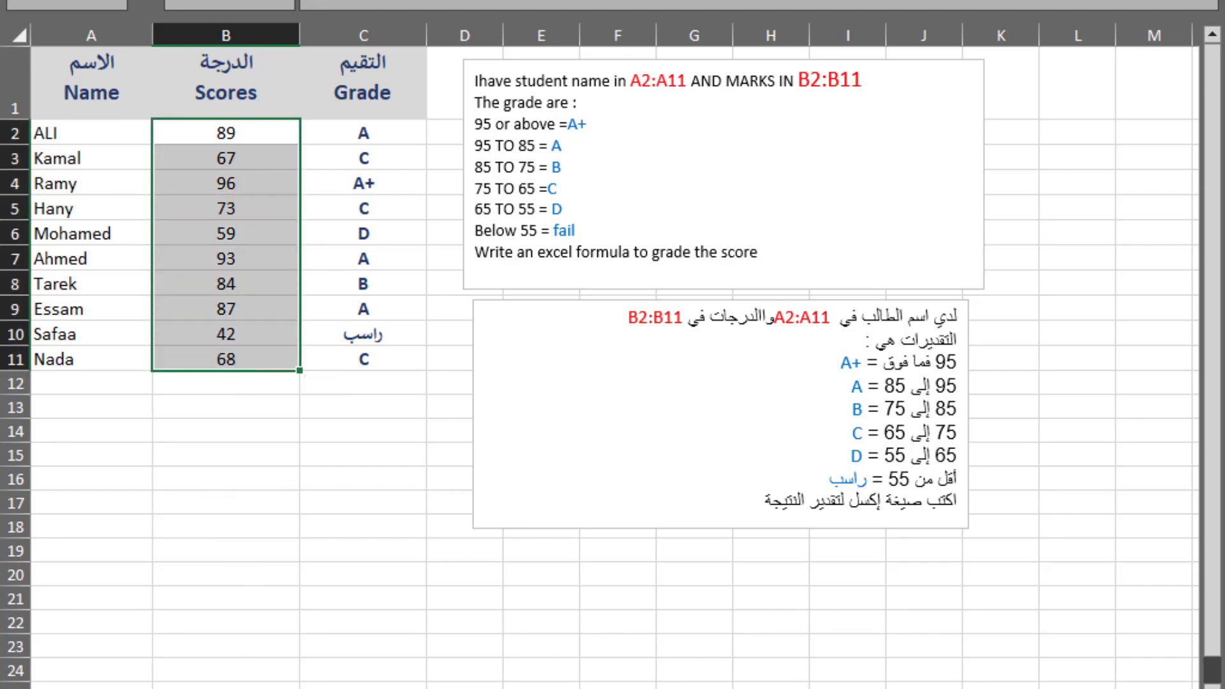
drag(347, 134, 341, 381)
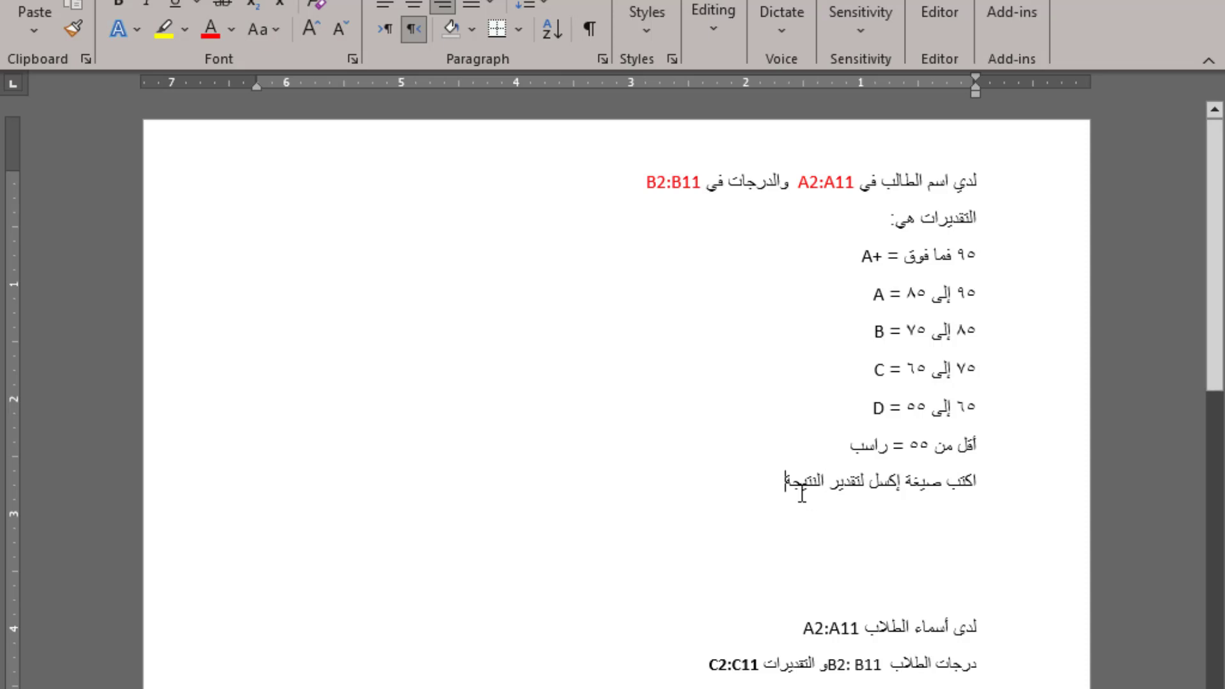
drag(775, 480, 963, 198)
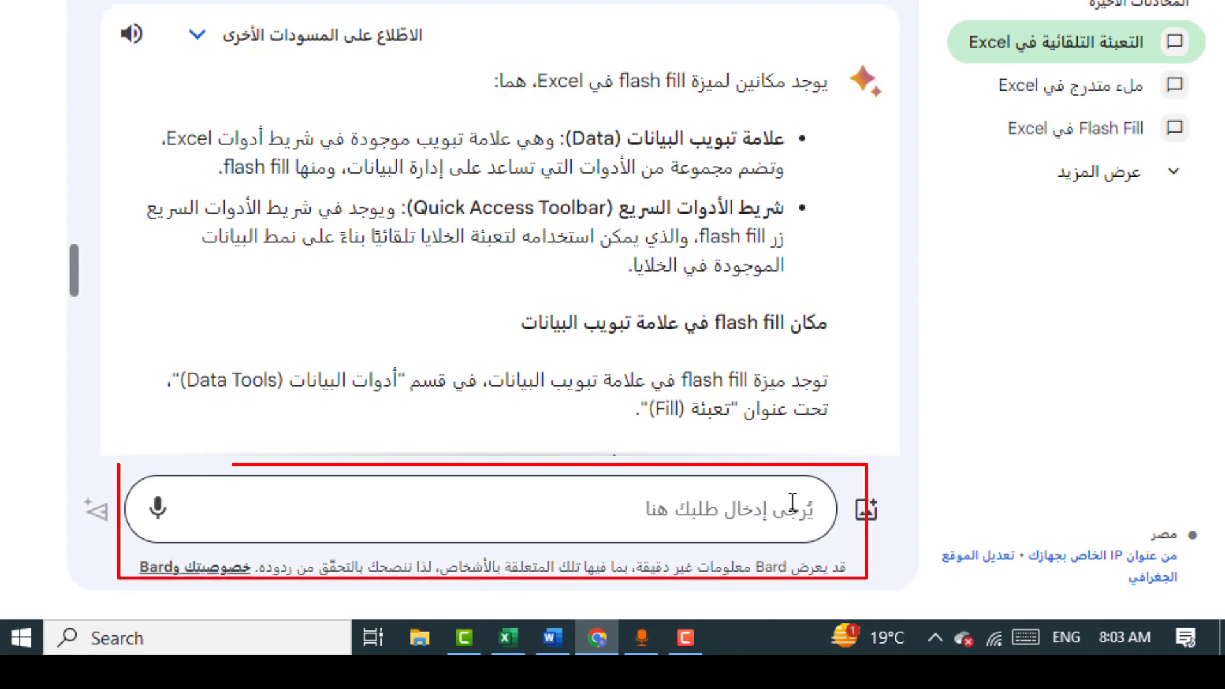
- Paste the Arabic grading prompt into Bard and send it
click(789, 506)
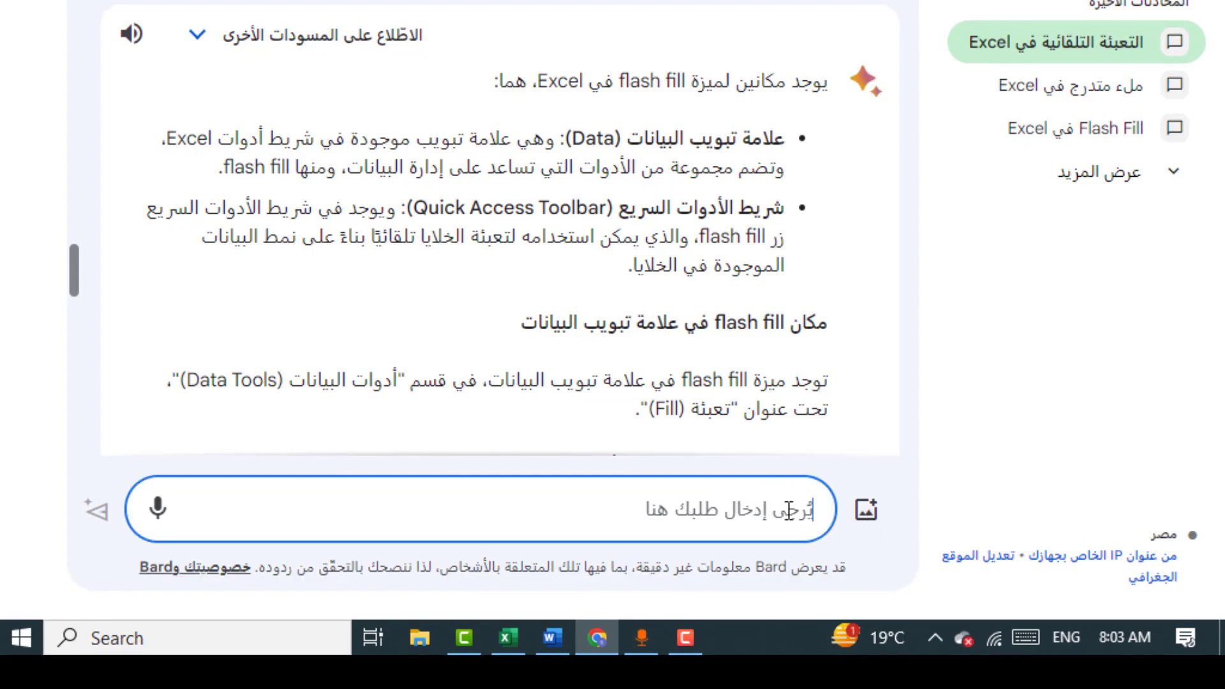
key(ctrl+v)
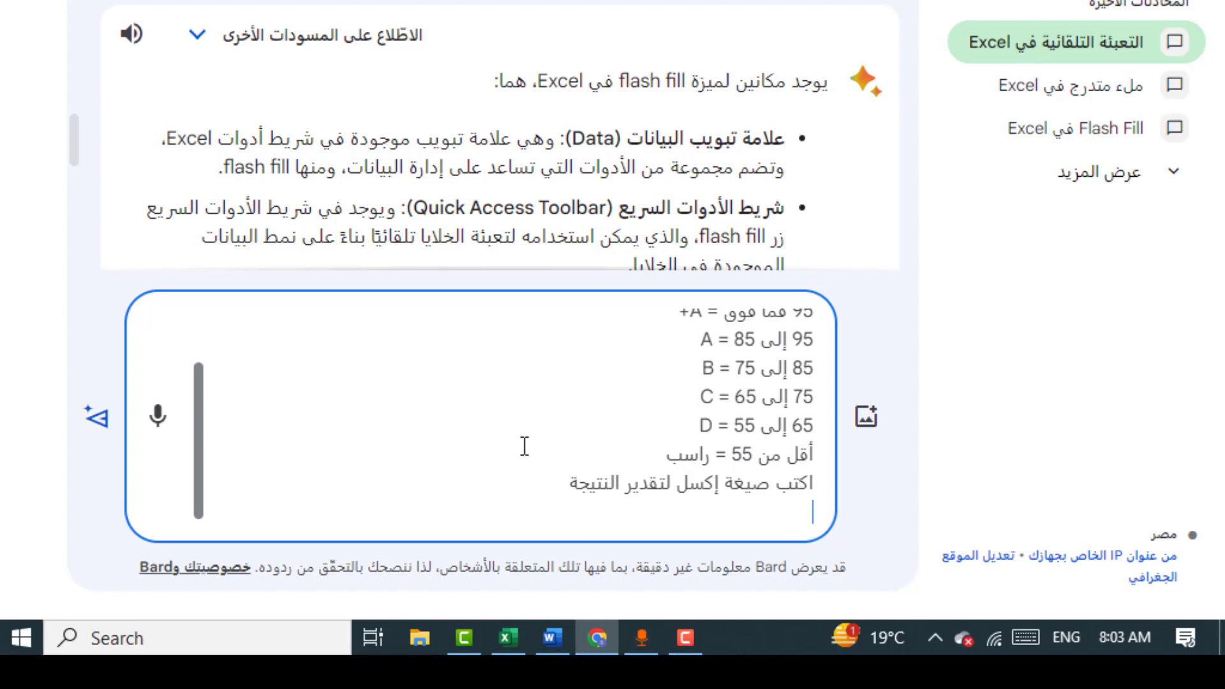
click(99, 422)
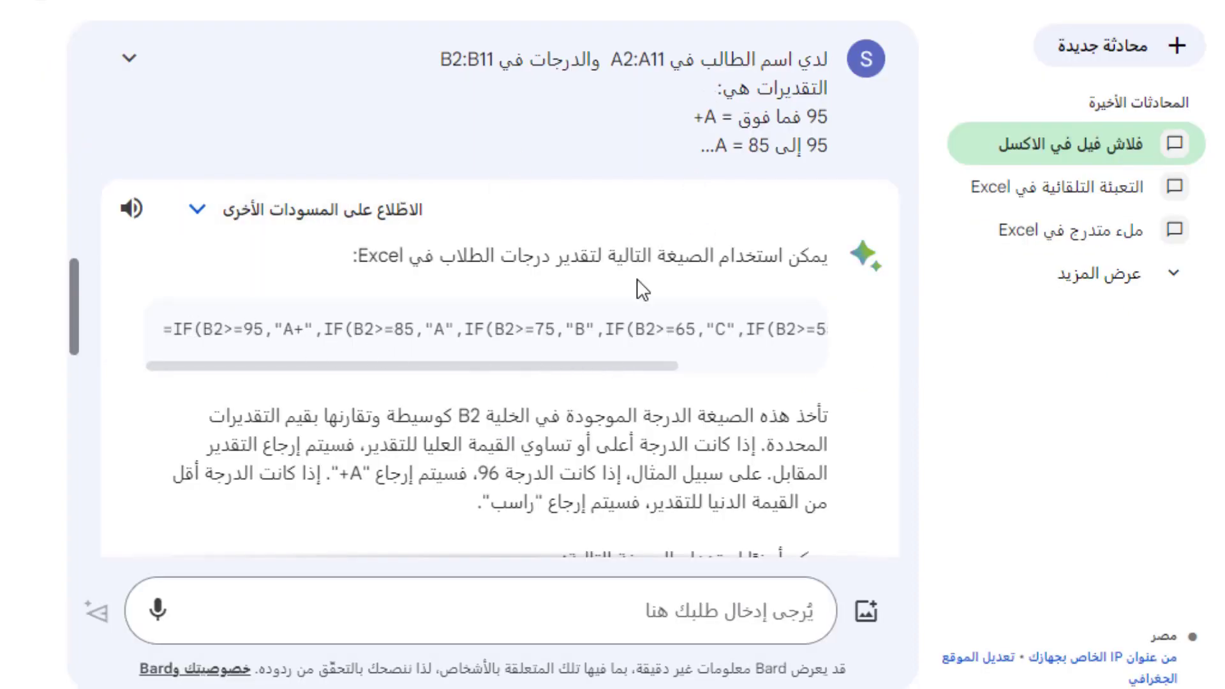
- Copy the nested IF formula from Bard's answer
drag(162, 337, 820, 338)
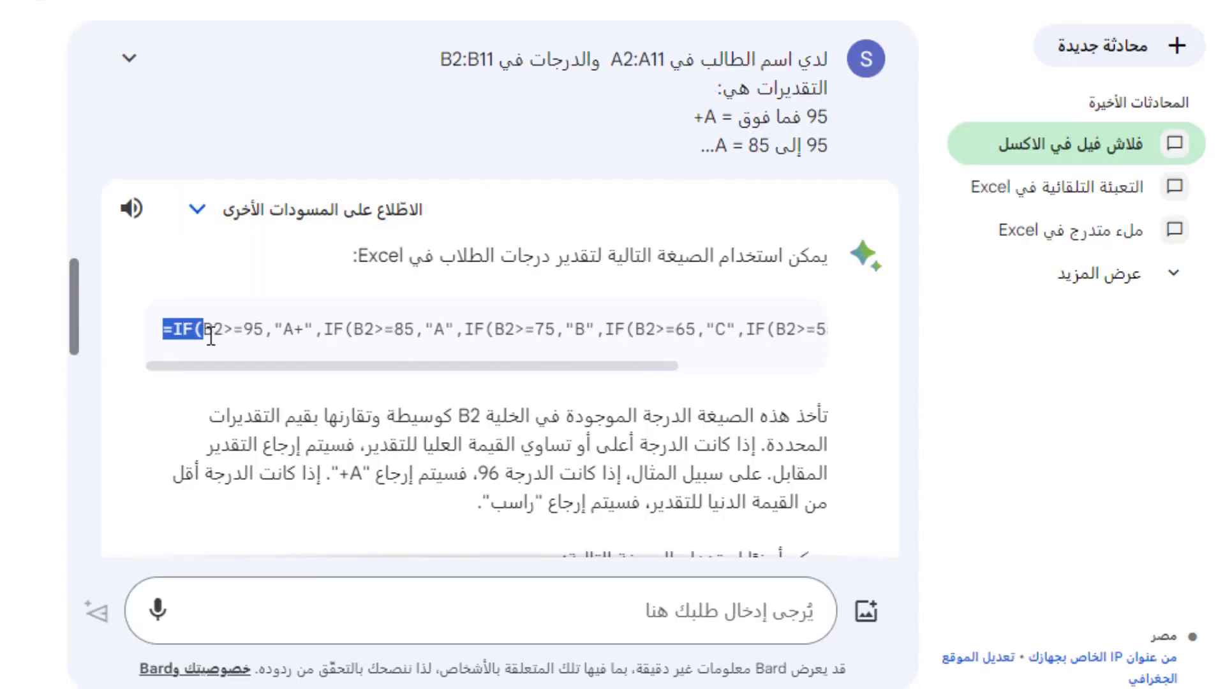
right_click(789, 329)
click(624, 359)
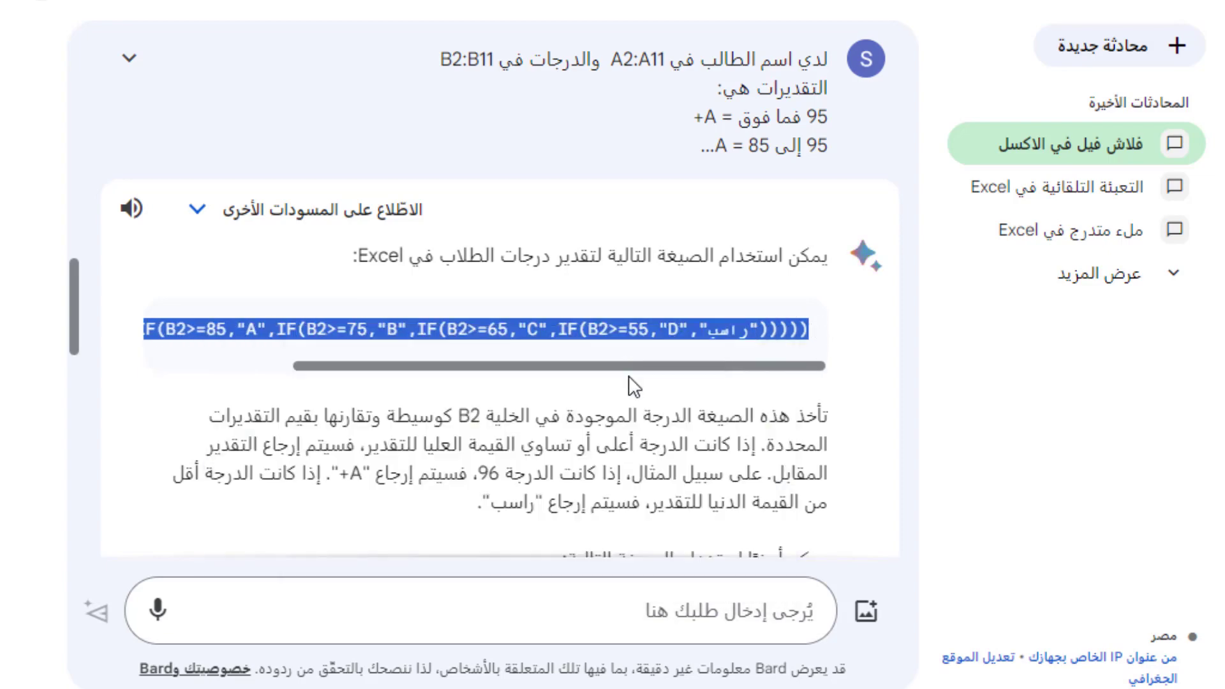
drag(71, 321, 74, 365)
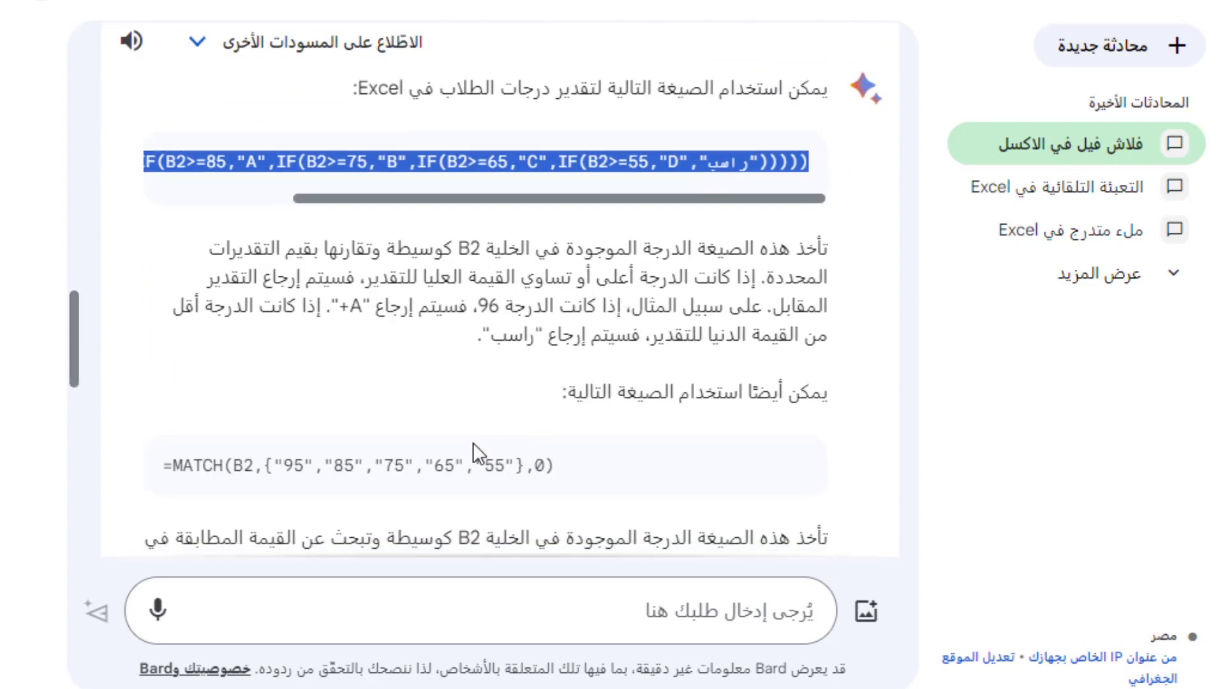
scroll(71, 343, down, 3)
scroll(71, 381, down, 3)
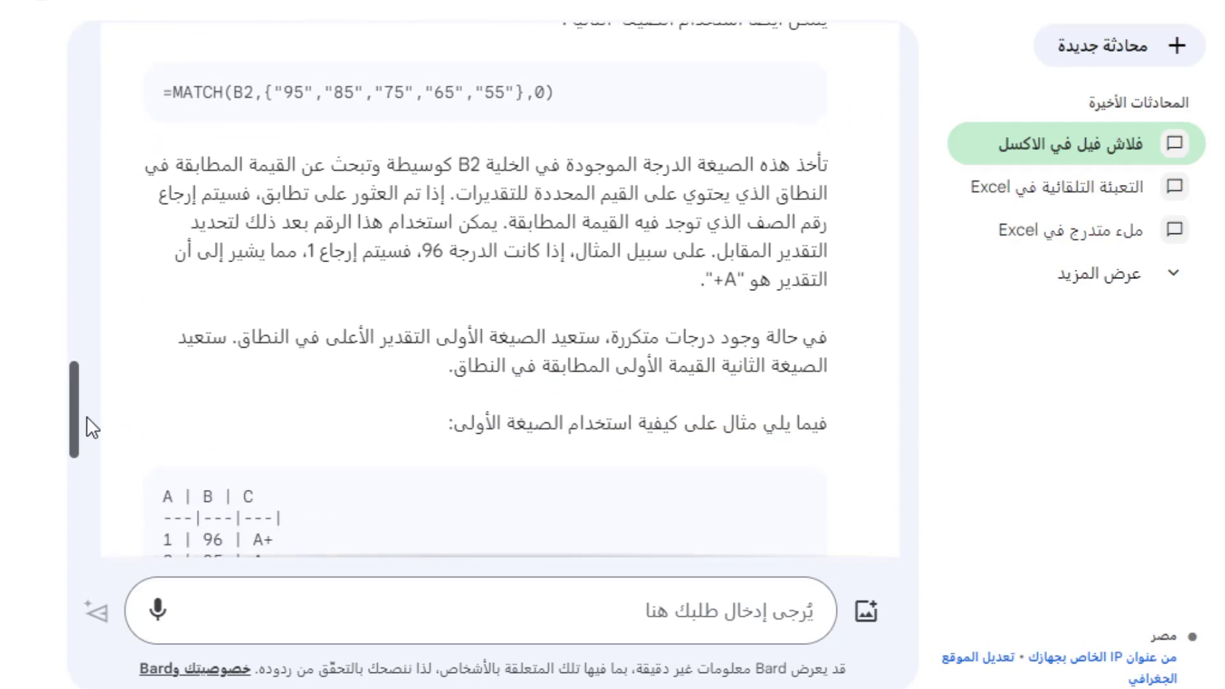
scroll(90, 426, up, 4)
scroll(91, 350, up, 5)
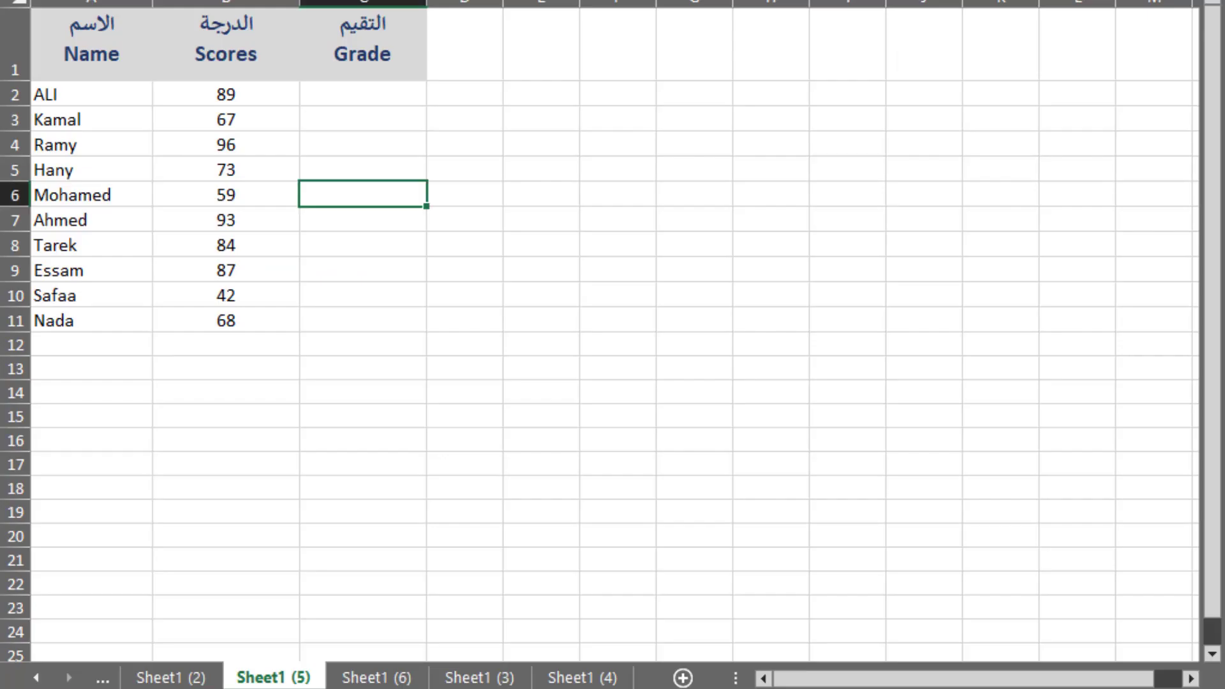
- Paste the nested IF formula into C2 and fill it down to C11
click(374, 96)
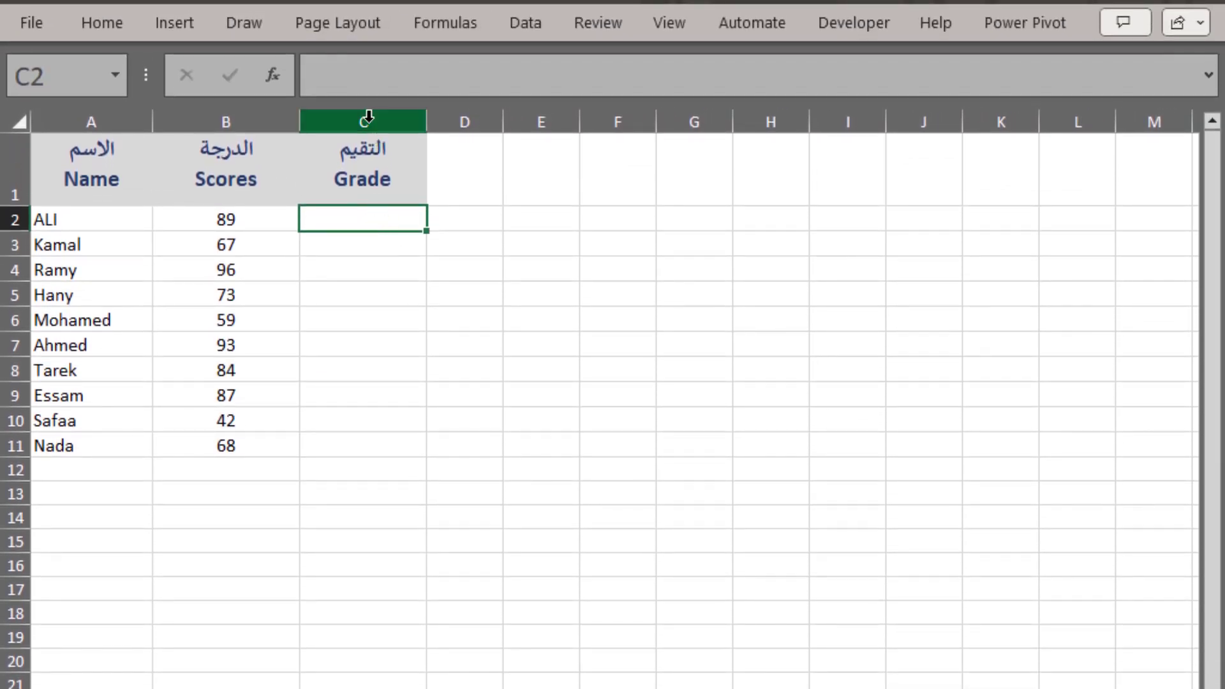
click(364, 71)
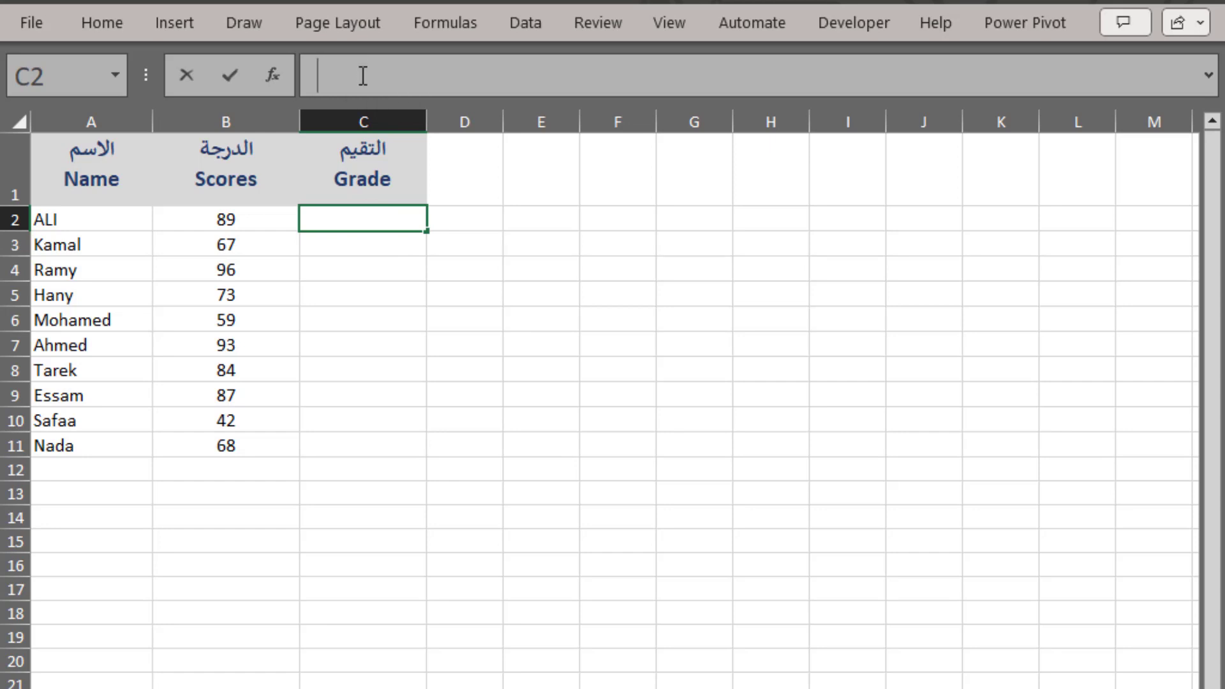
key(ctrl+v)
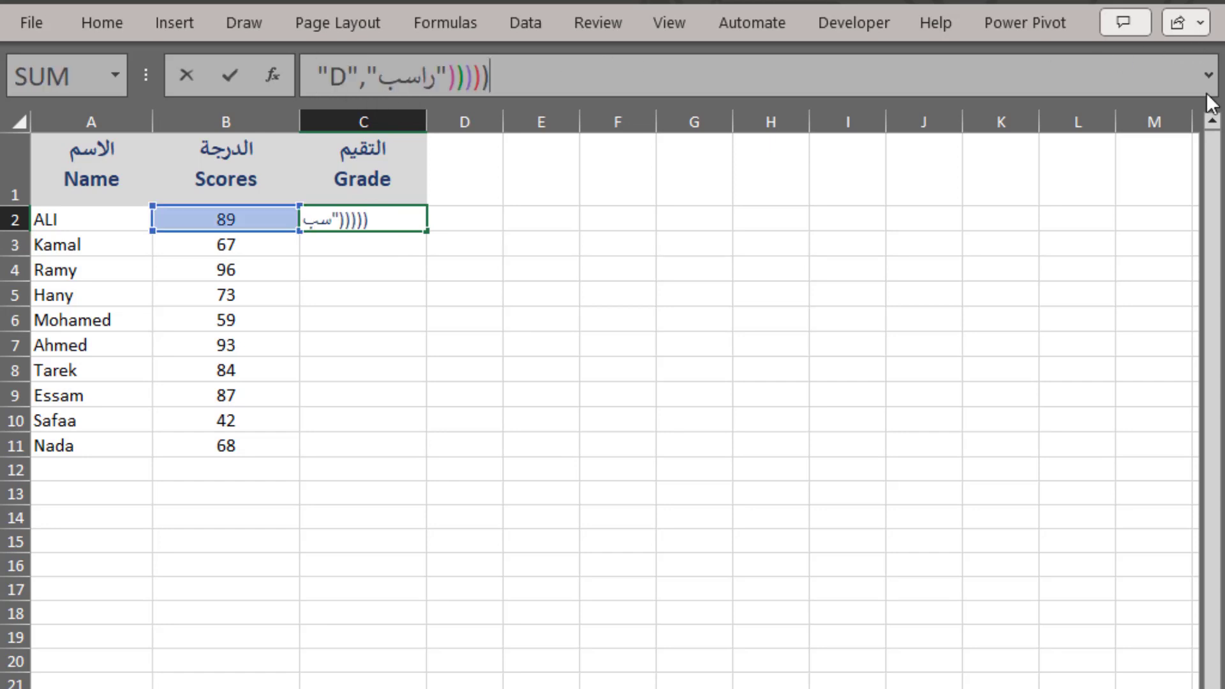
click(1208, 76)
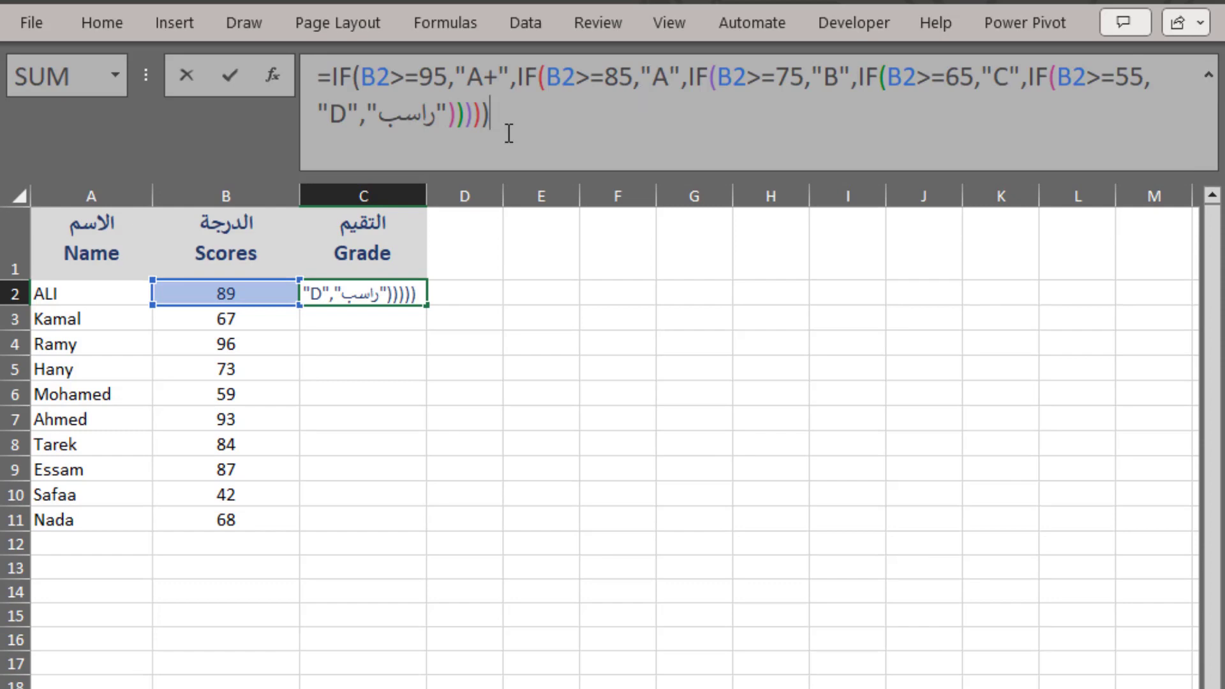
key(Return)
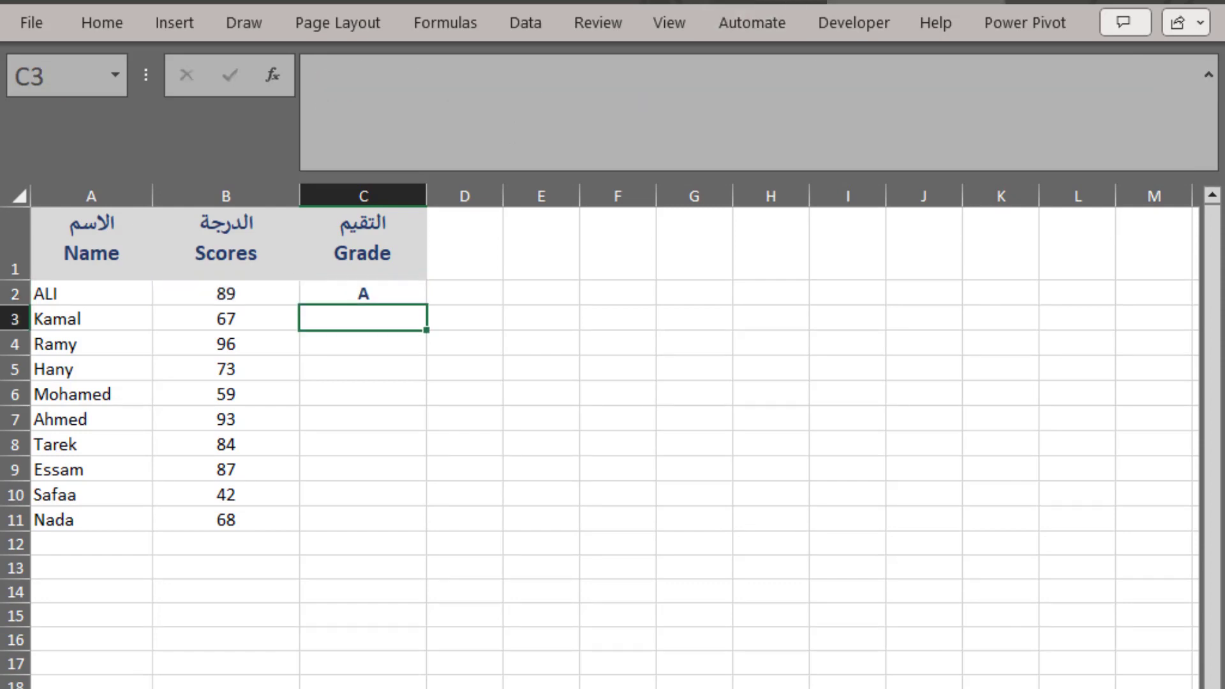
click(1209, 77)
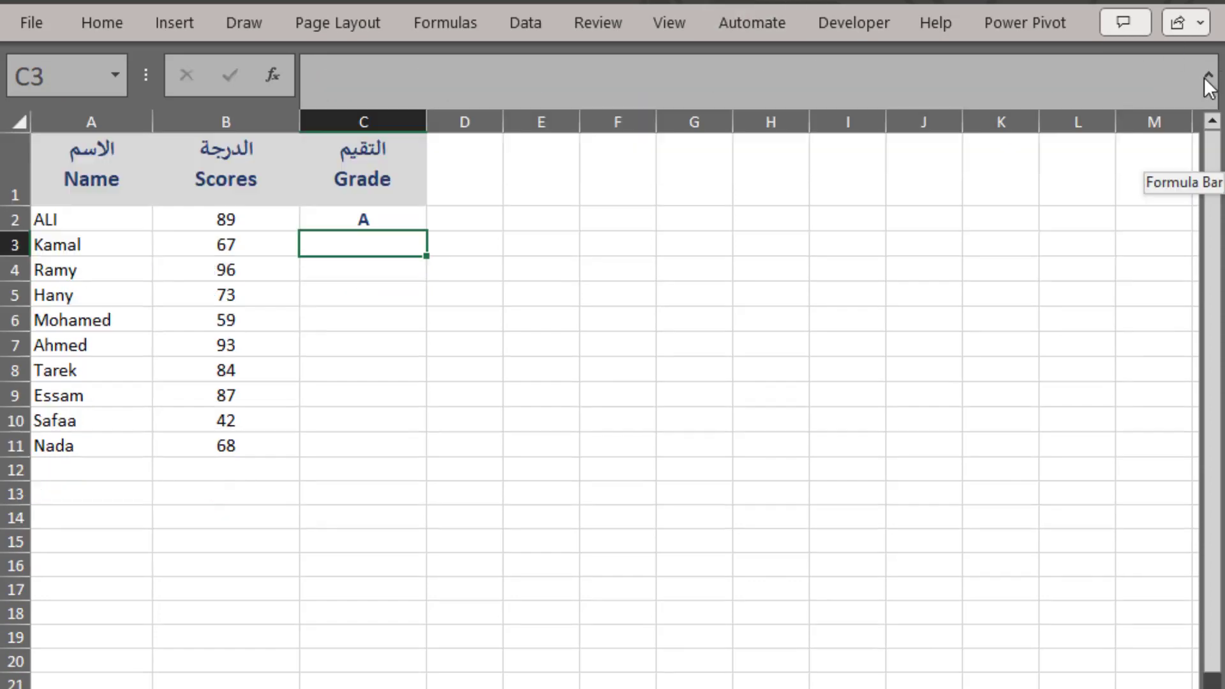
click(369, 220)
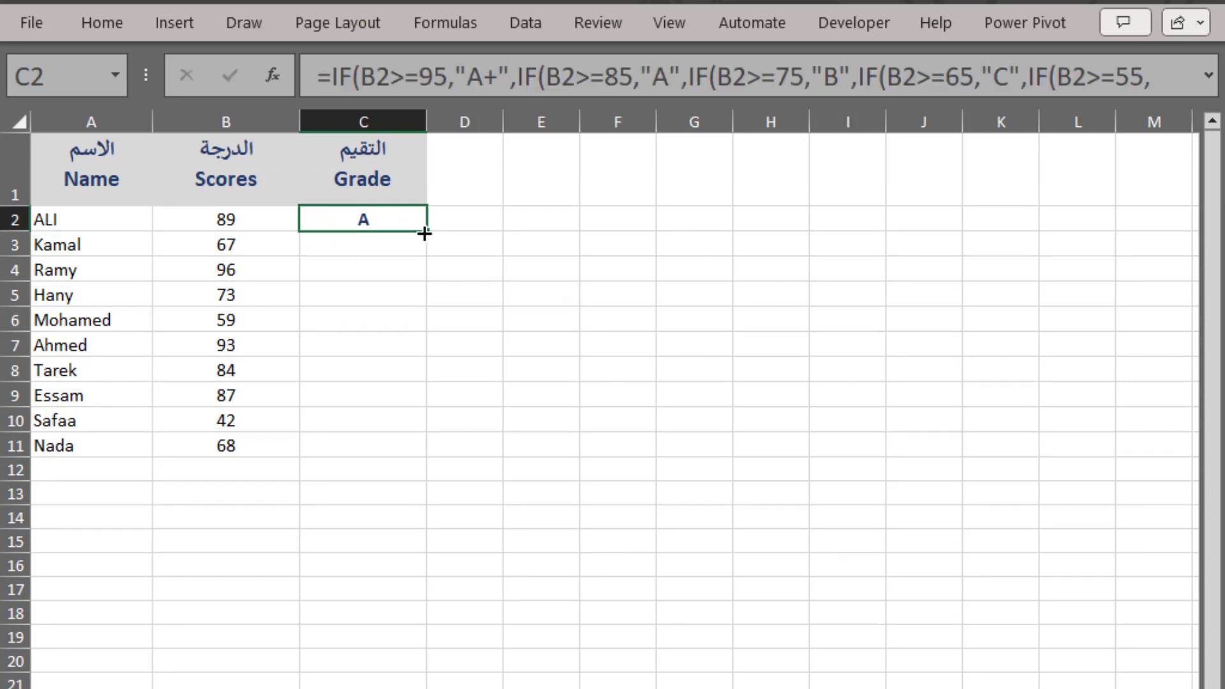
double_click(424, 234)
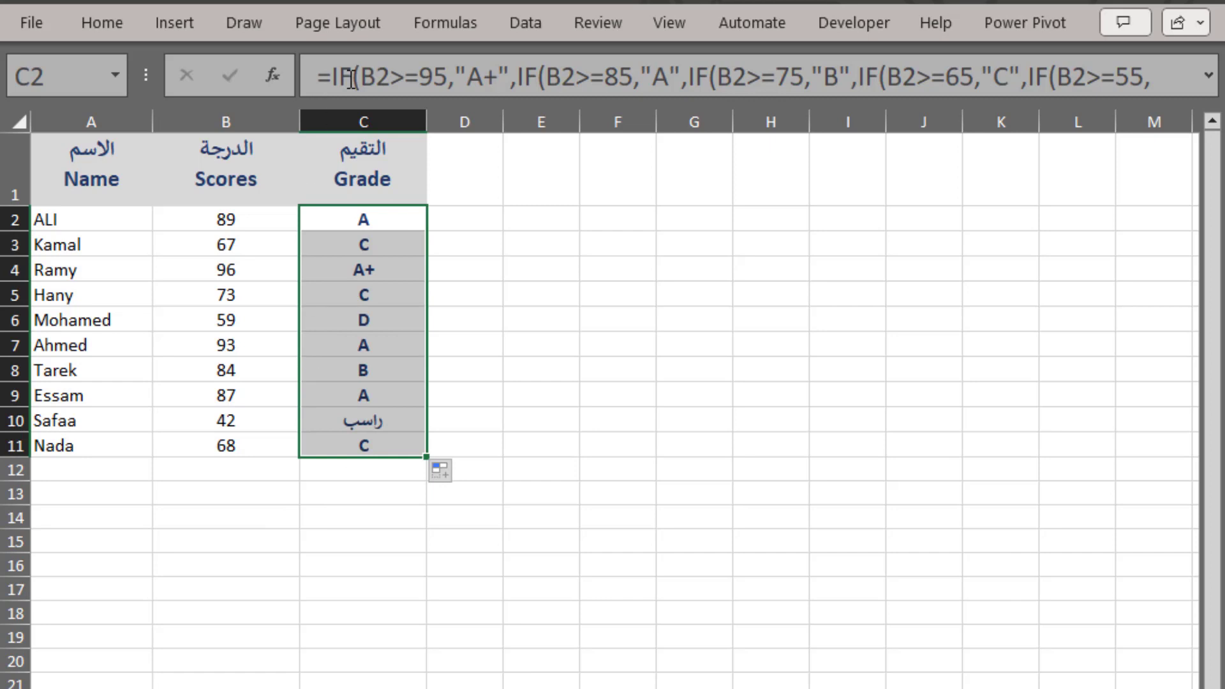
- Verify the grades: 89 gives A in C2, 96 gives A+ in C4, 42 gives راسب in C10
click(264, 219)
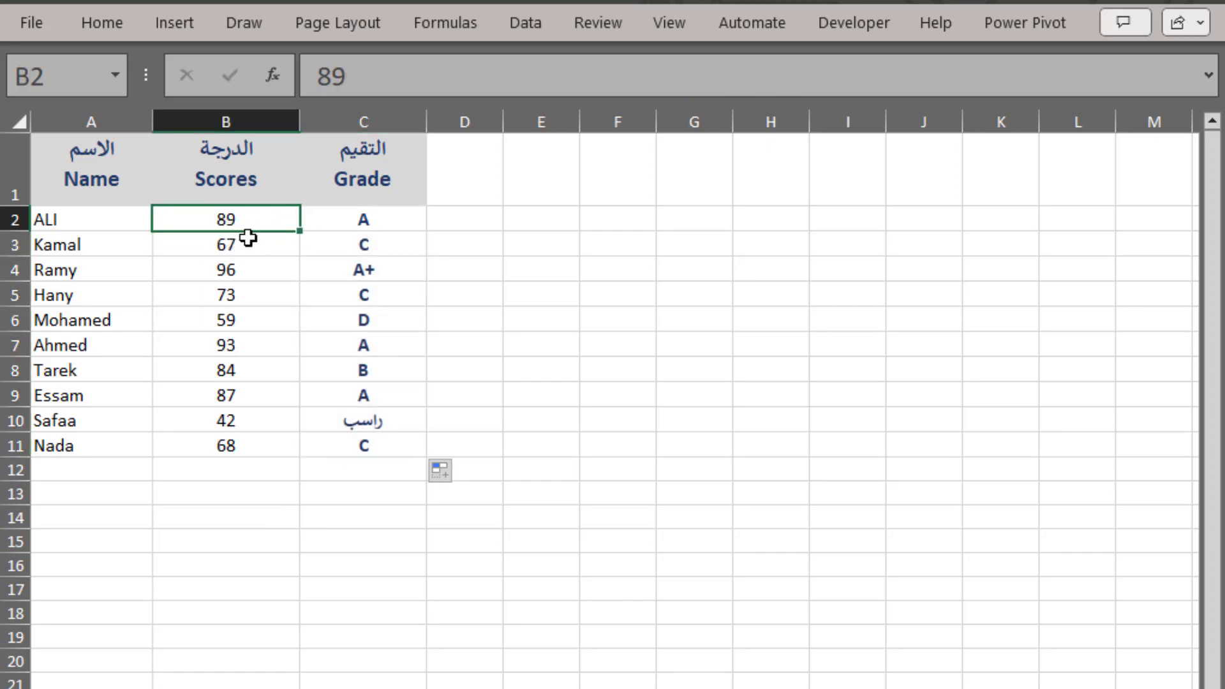
click(359, 225)
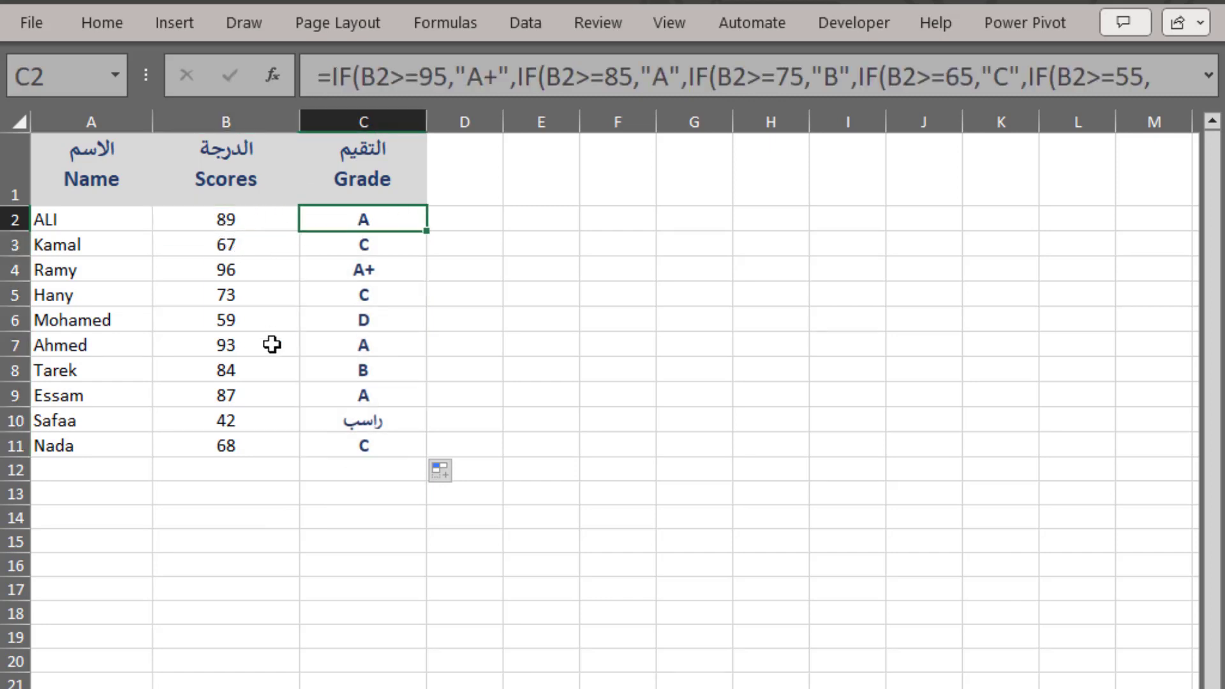
click(252, 272)
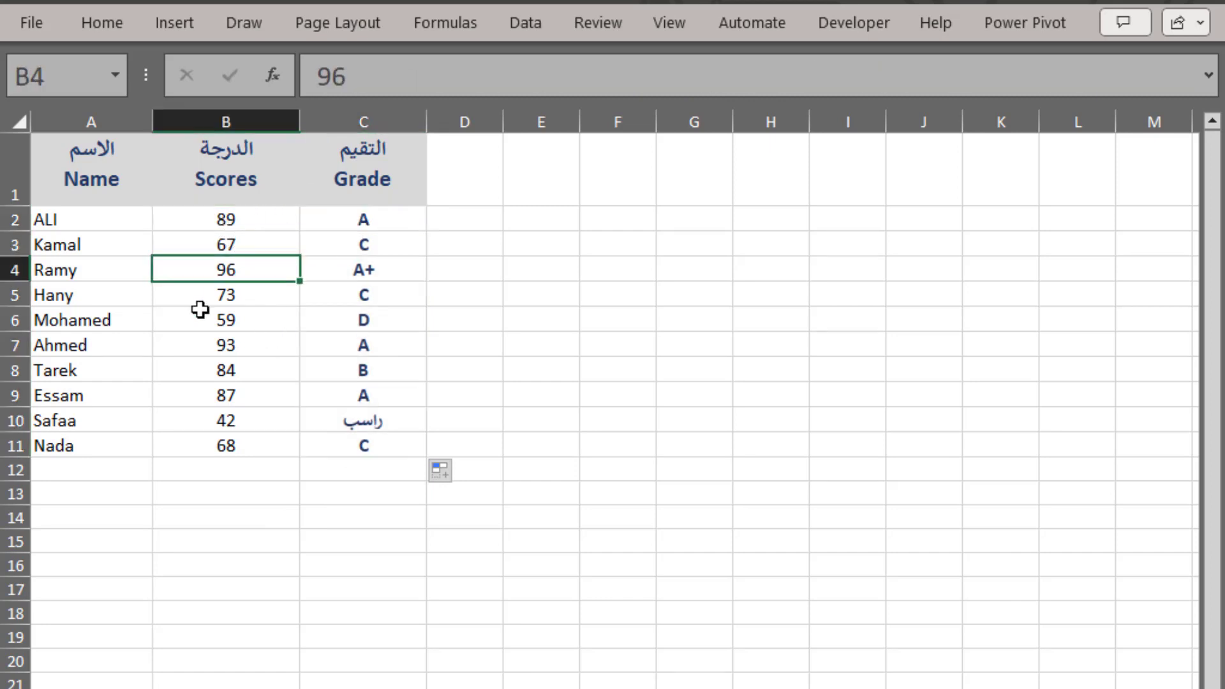
click(383, 273)
click(239, 418)
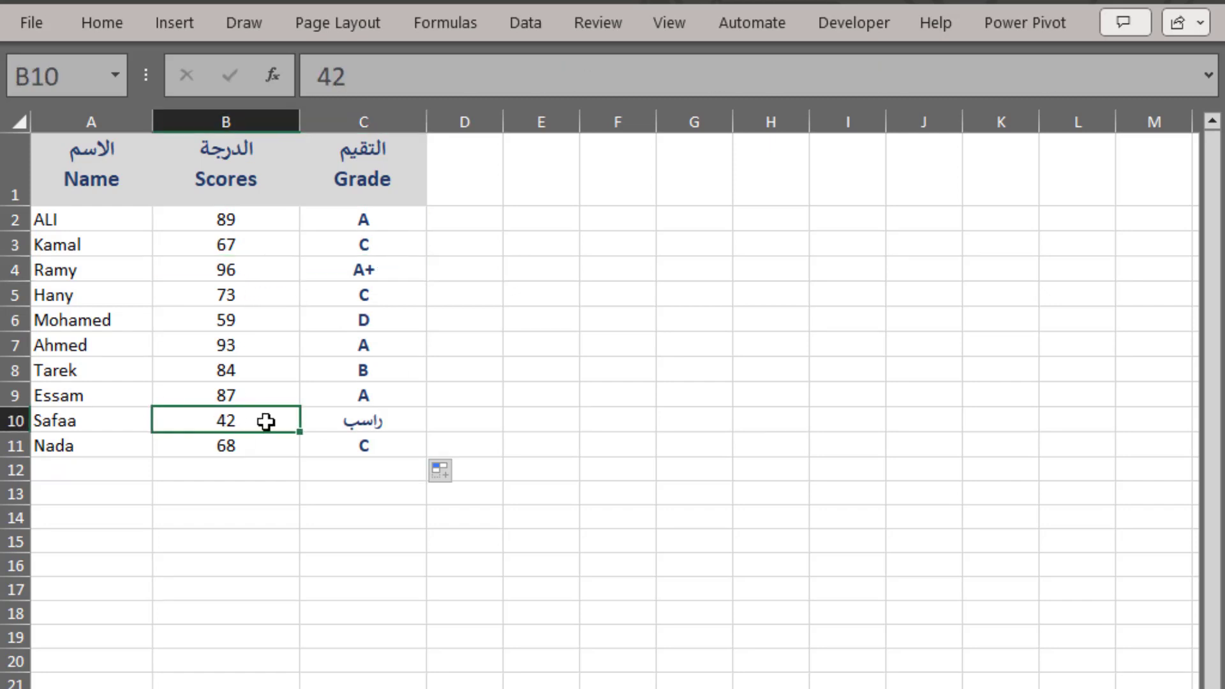
click(333, 422)
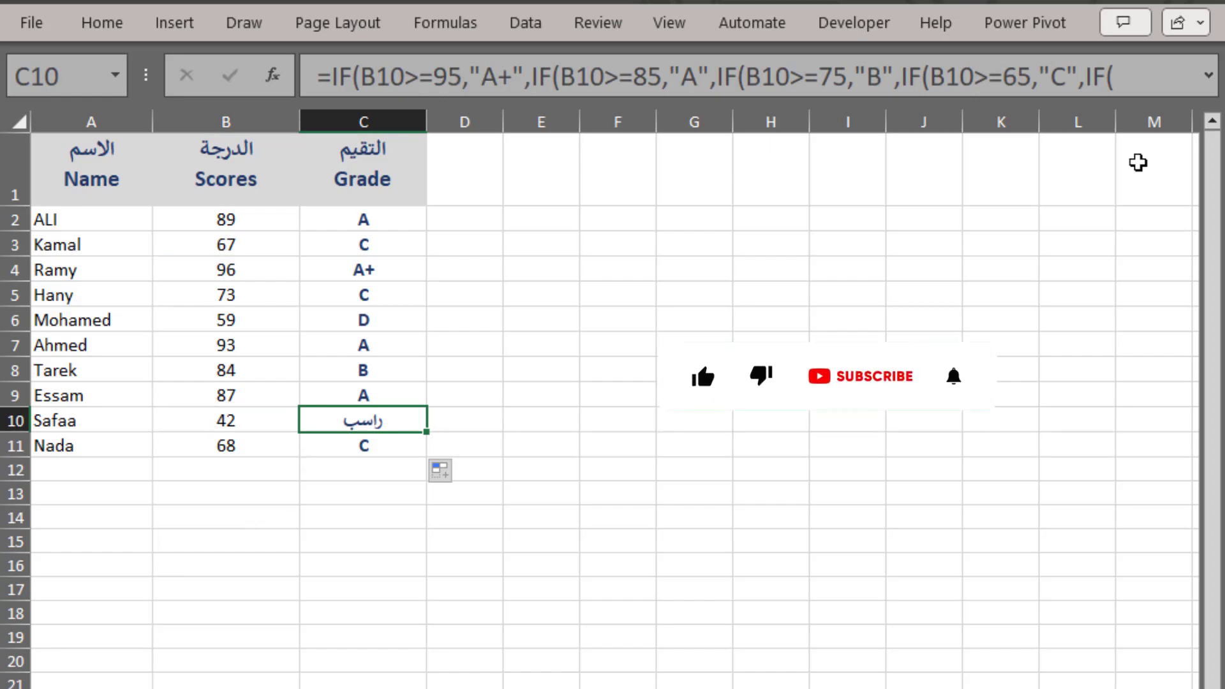
click(1208, 76)
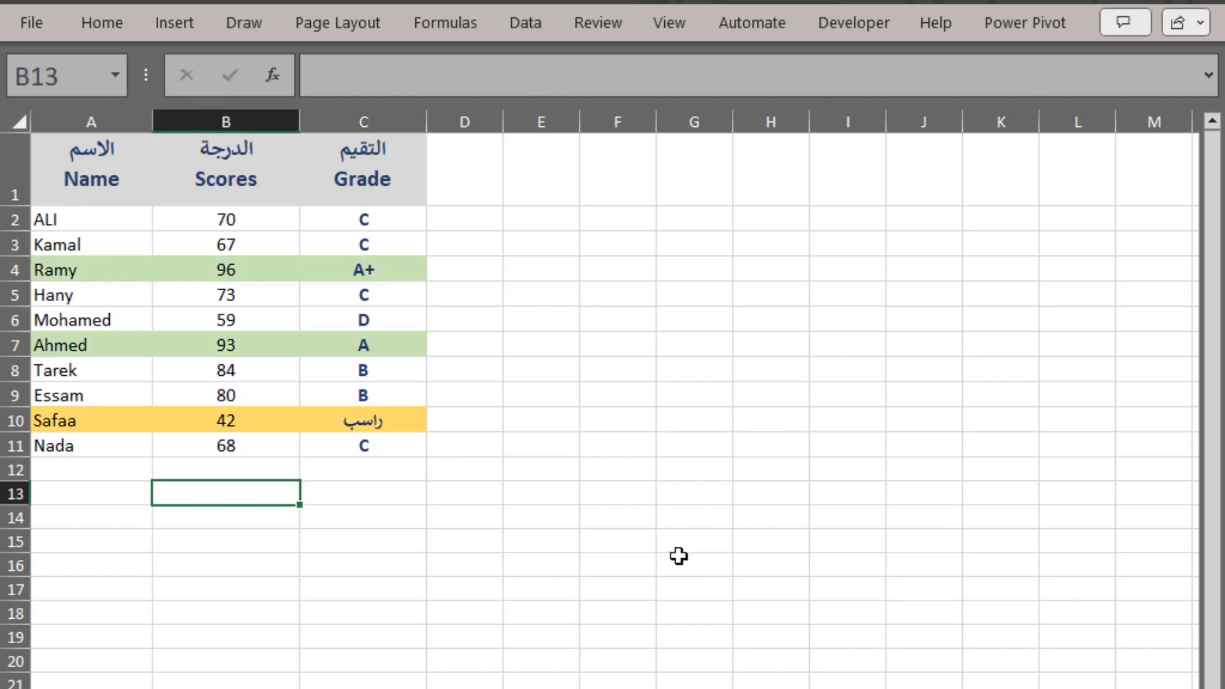
- Select rows 4 and 7 to show the green A+ and A rows, then point out orange row 10
click(15, 268)
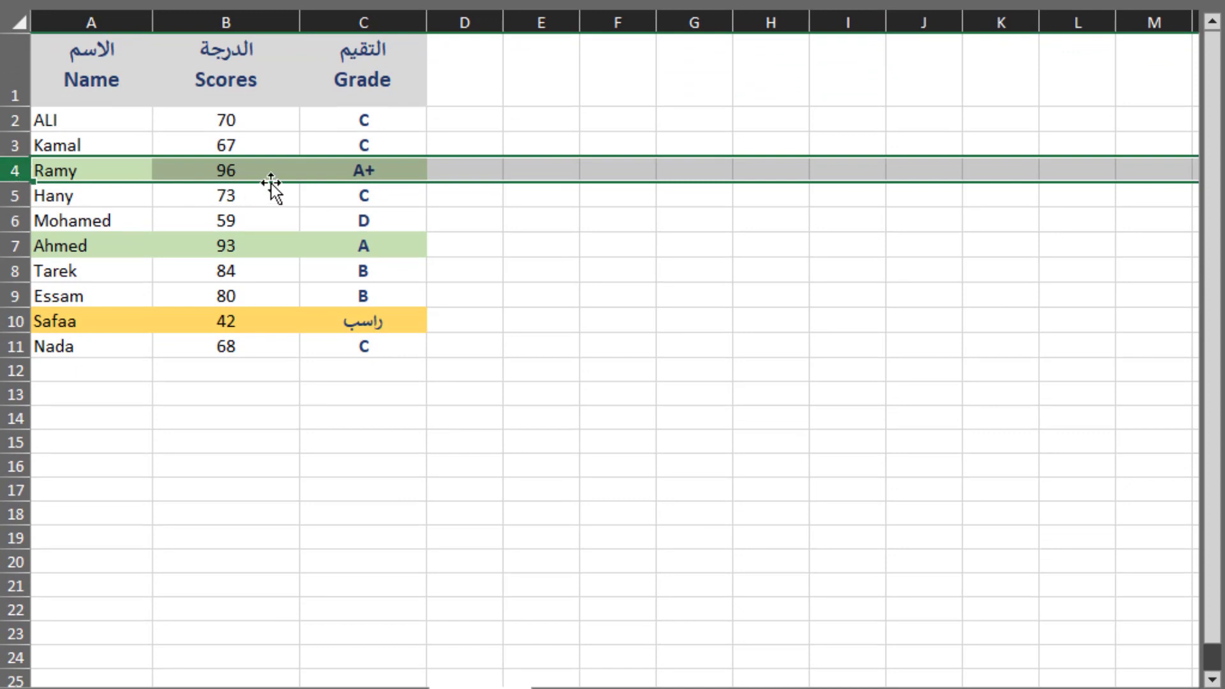
click(6, 249)
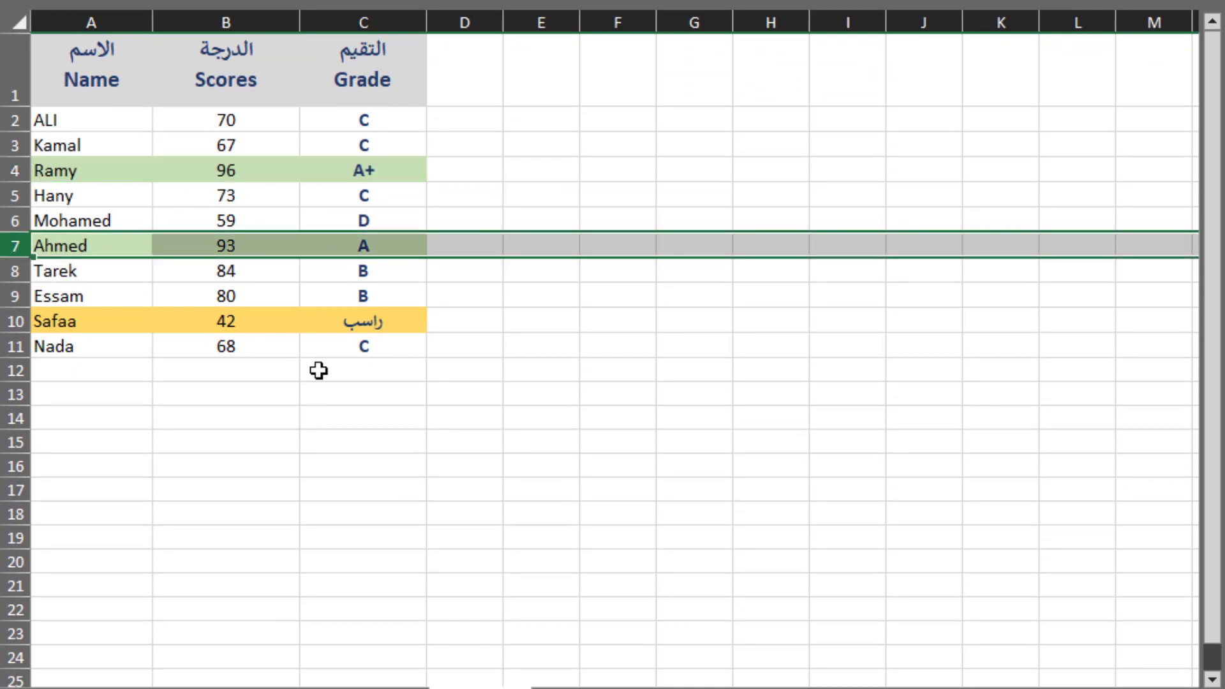
click(13, 308)
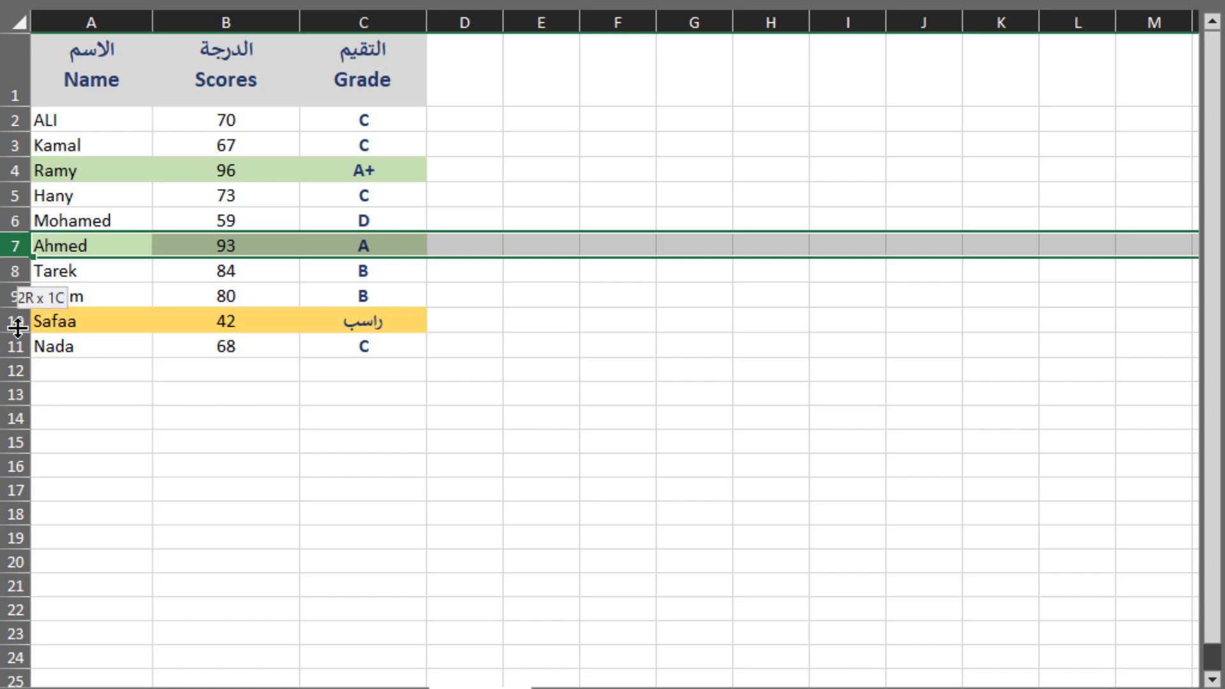
click(356, 319)
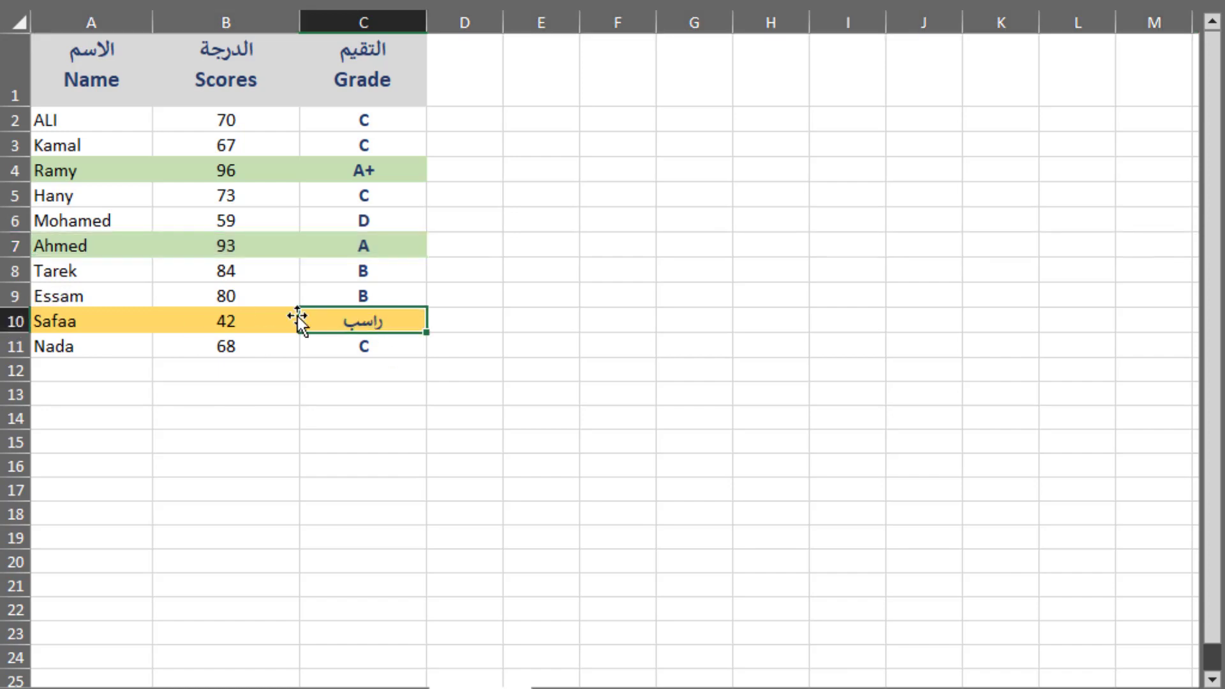
click(284, 418)
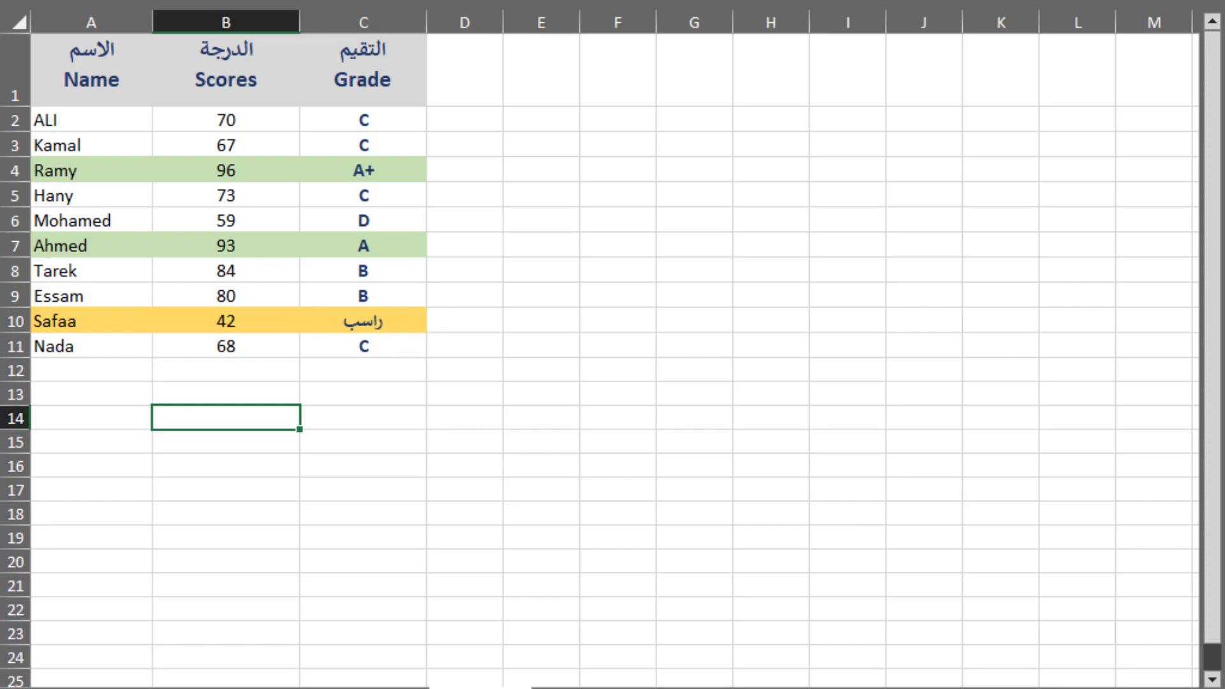
click(640, 437)
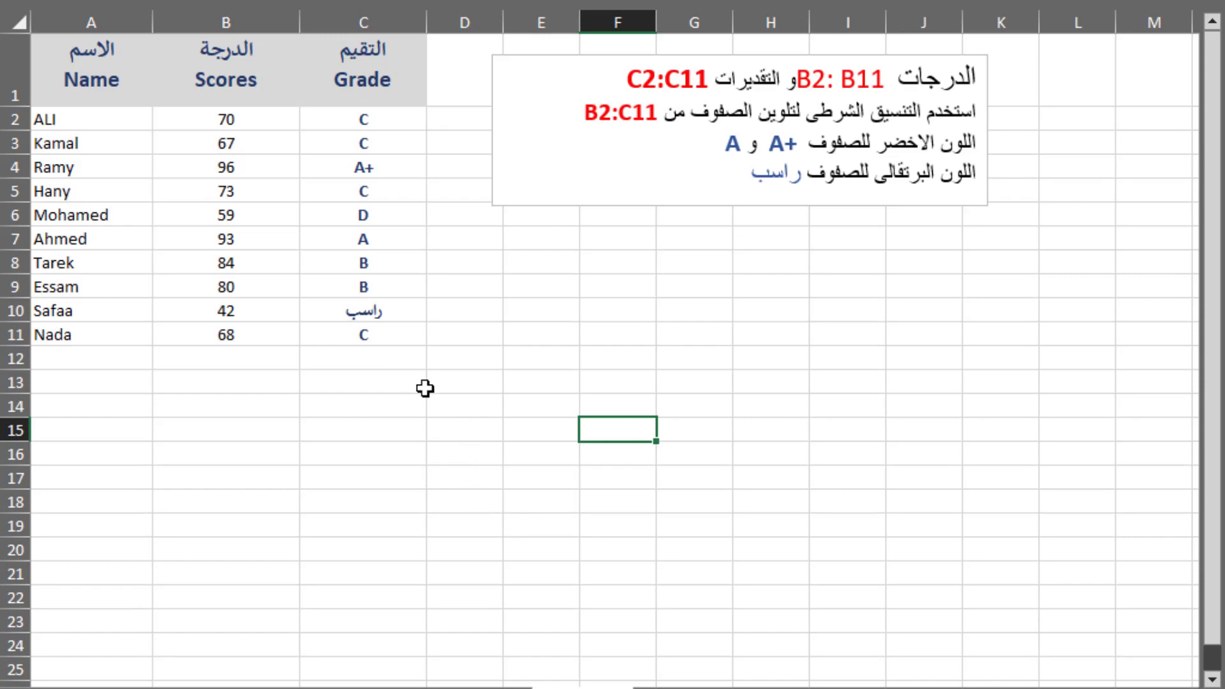
click(120, 117)
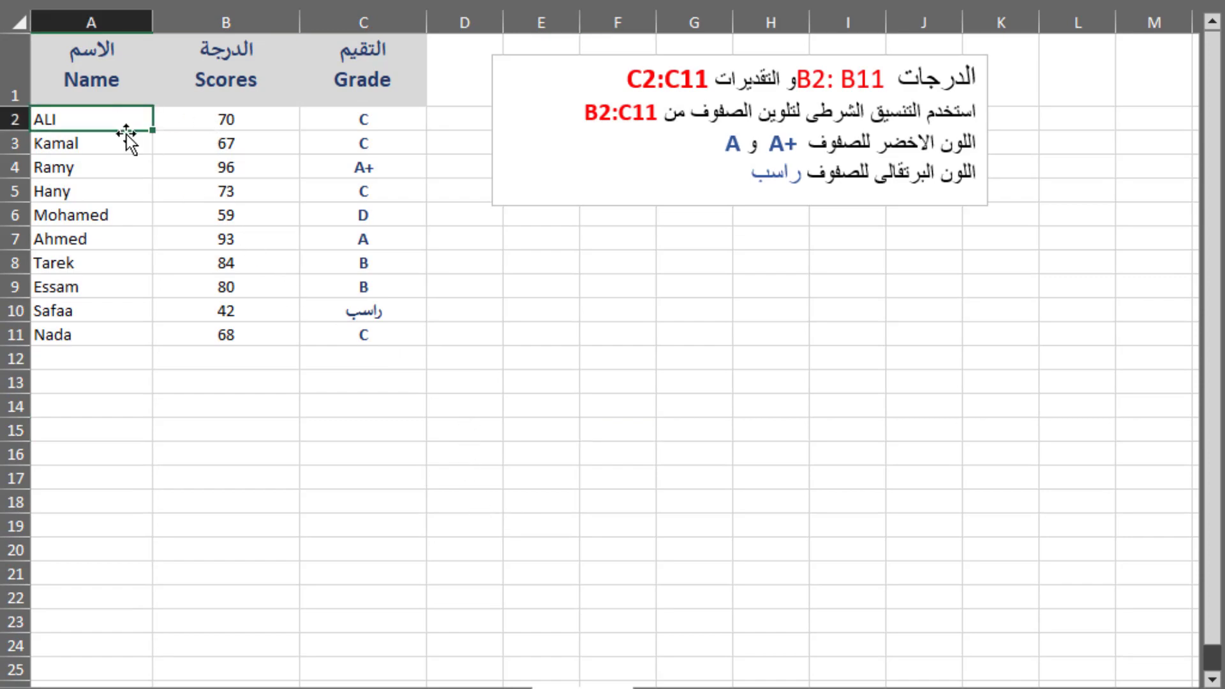
drag(117, 128, 105, 328)
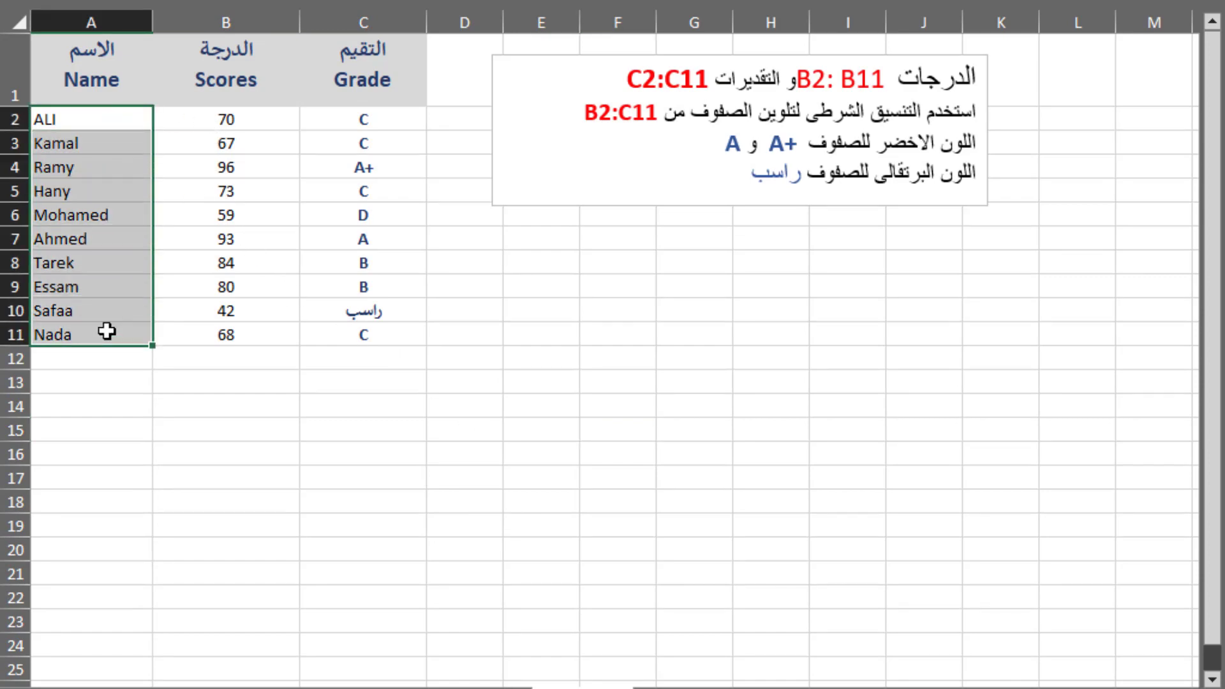
click(255, 120)
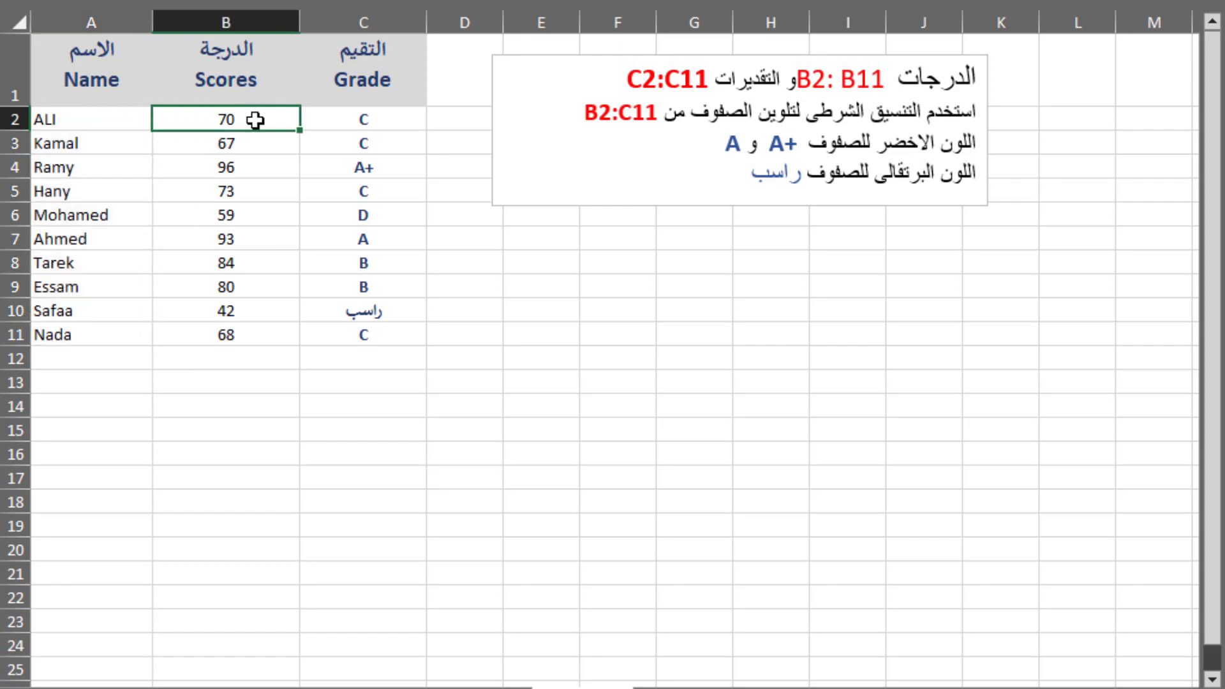
drag(255, 120, 255, 334)
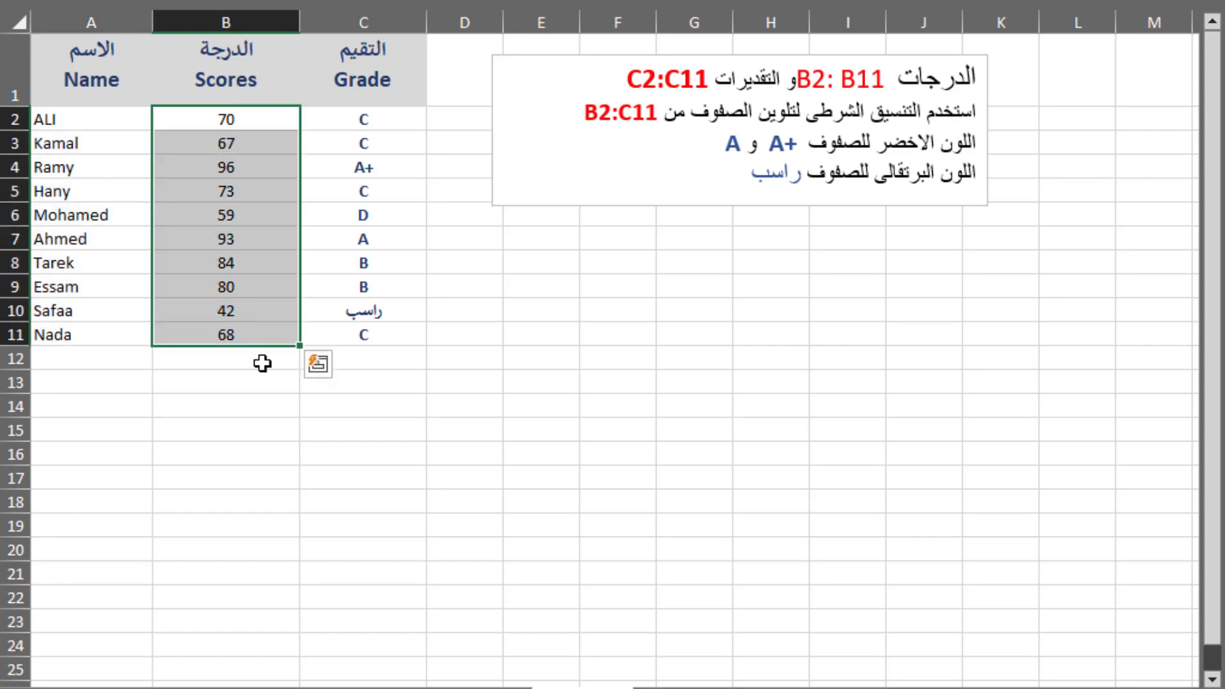
drag(390, 118, 375, 334)
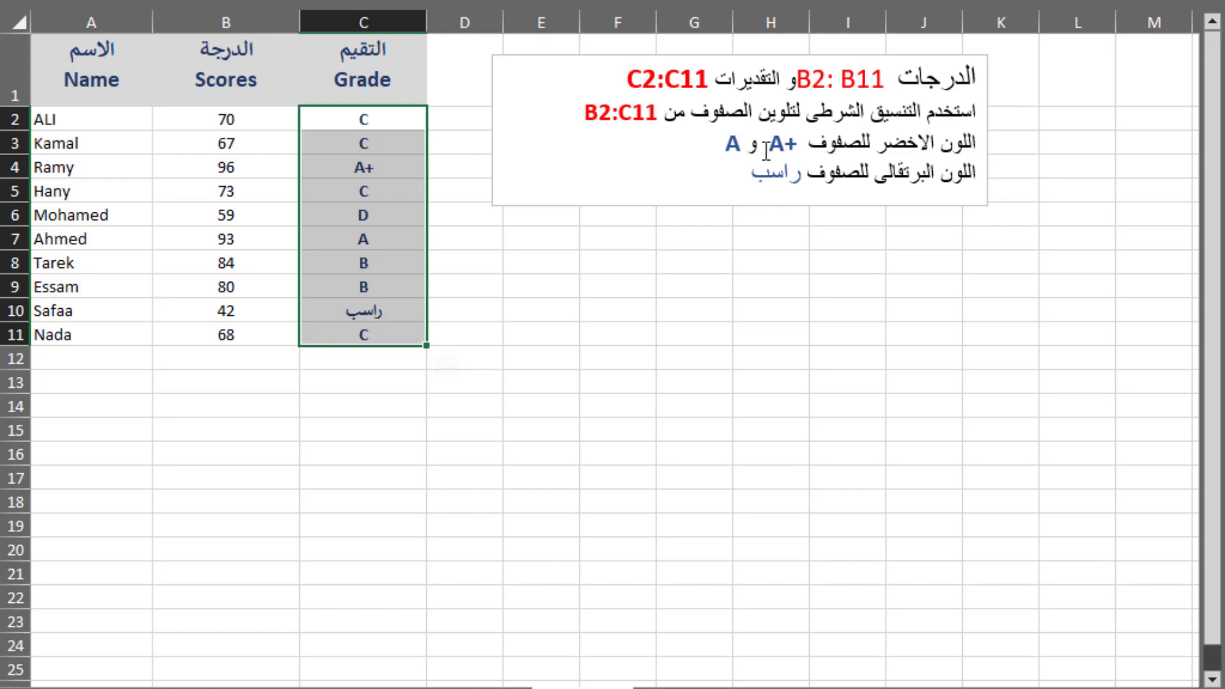
click(348, 167)
click(345, 237)
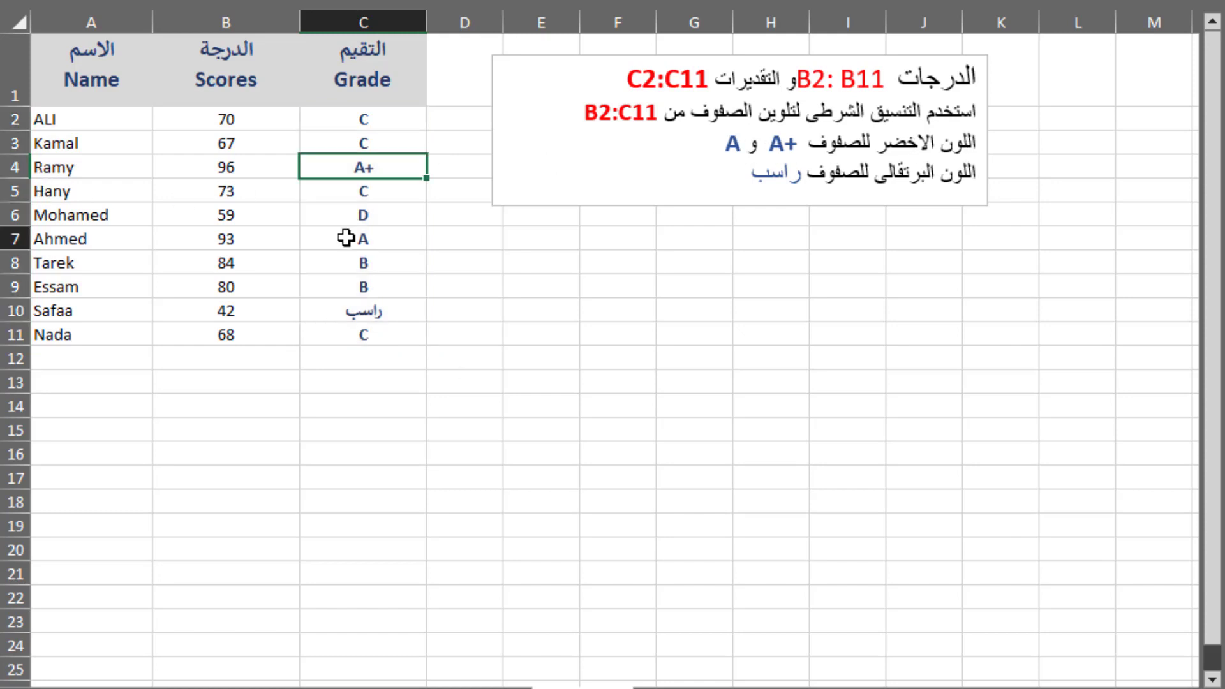
click(363, 312)
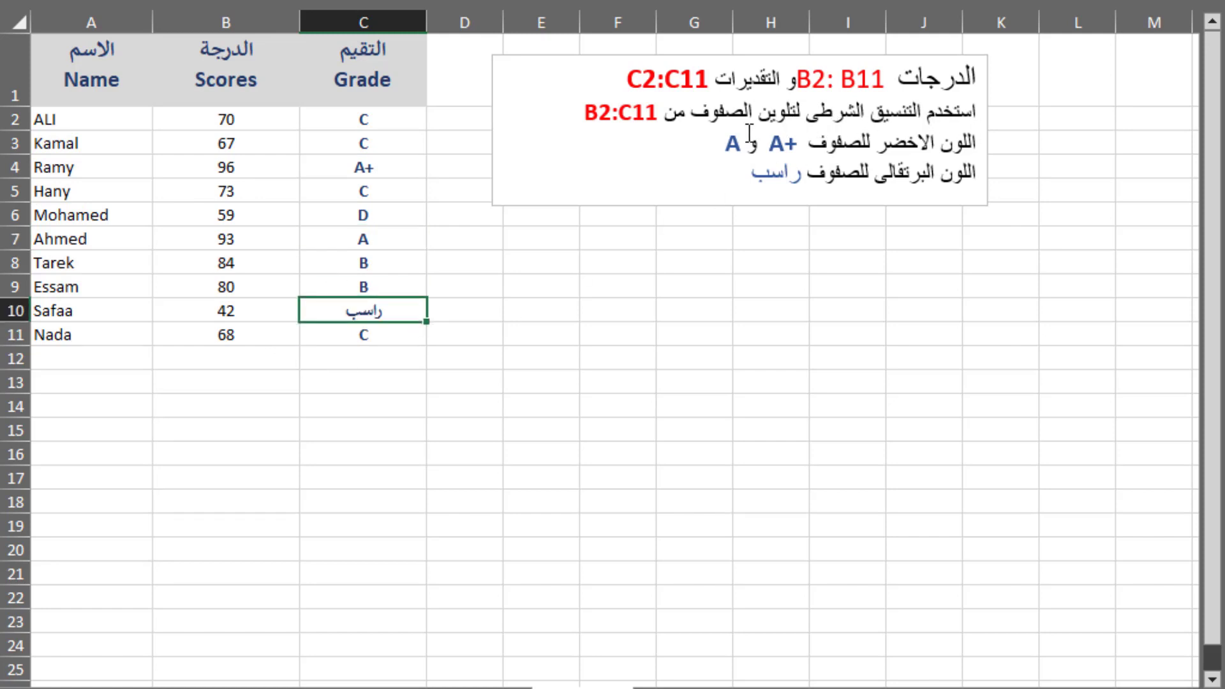
click(77, 118)
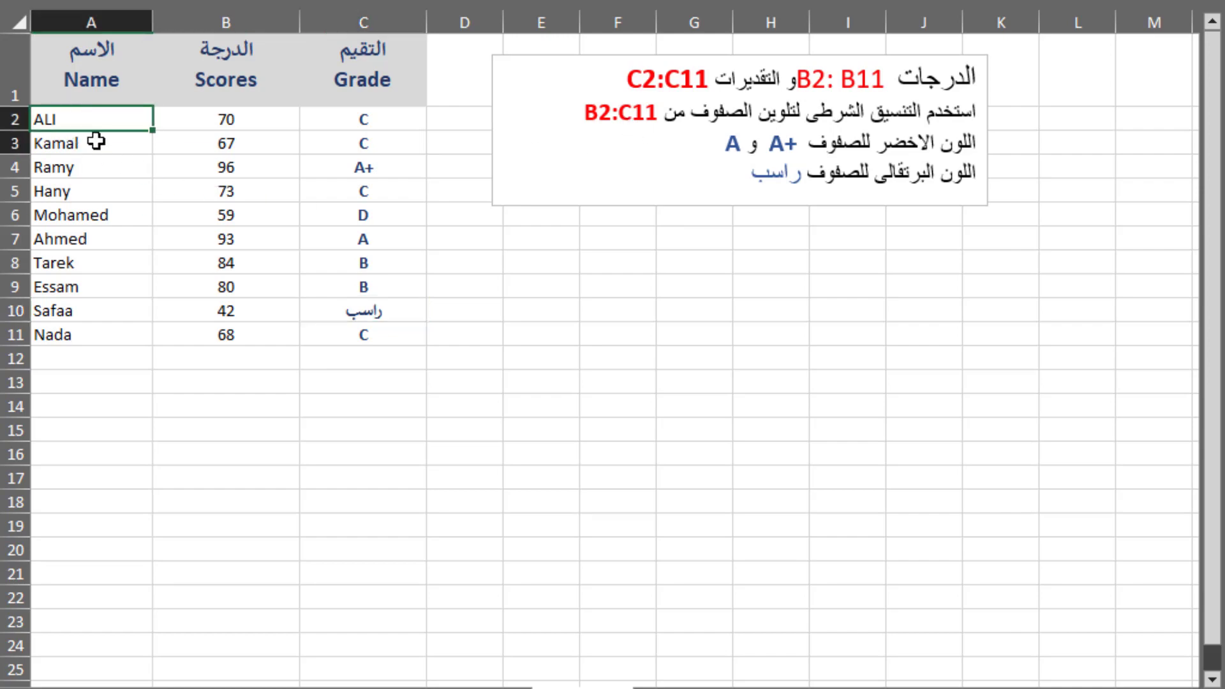
drag(95, 141, 364, 338)
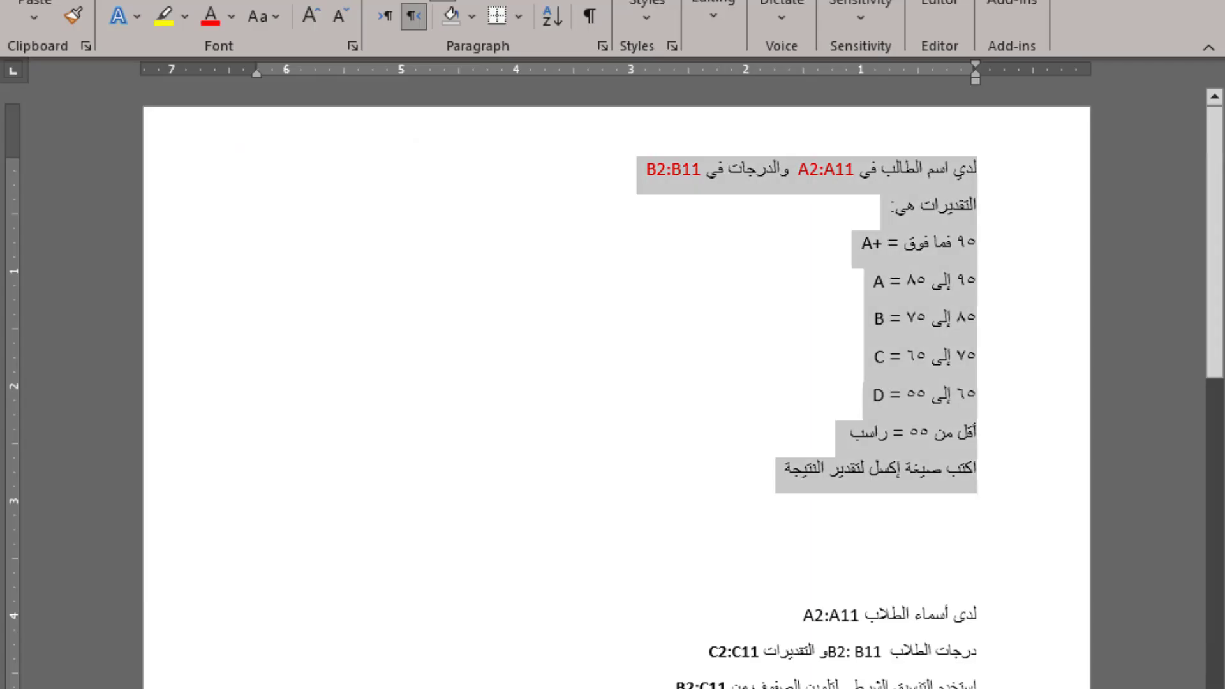
- Copy the five conditional-formatting request lines from the Word document
scroll(762, 486, down, 5)
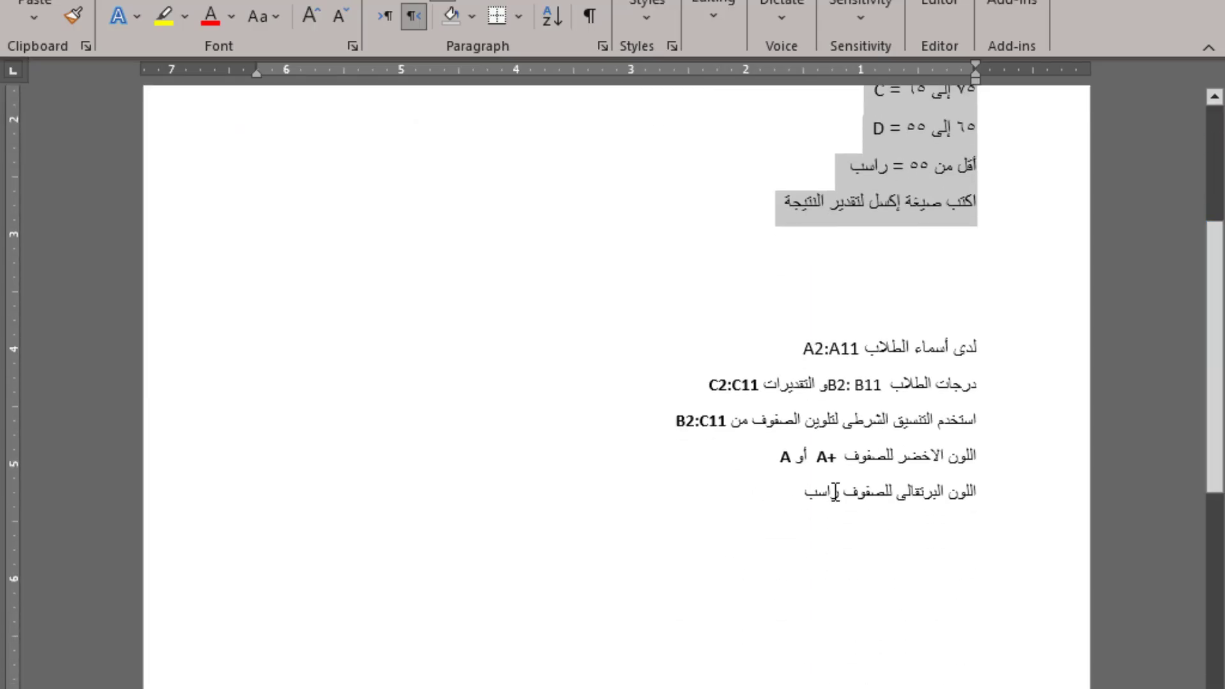
drag(835, 492, 975, 354)
right_click(929, 396)
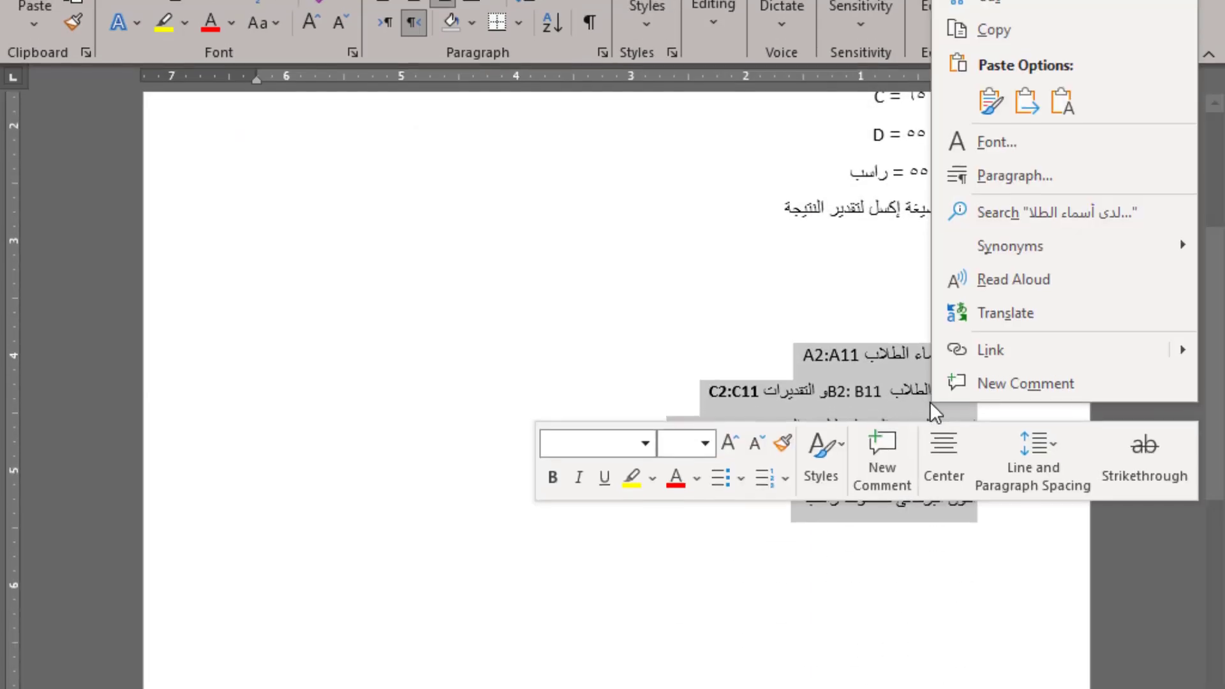
click(996, 29)
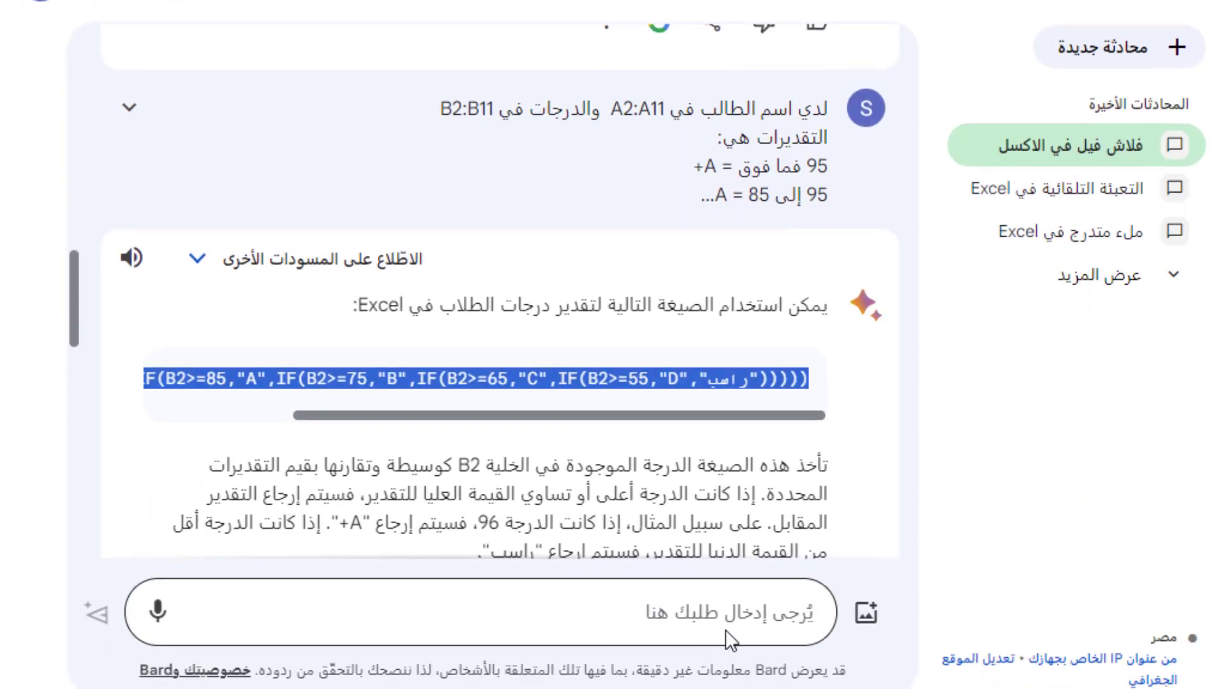
- Paste the row-colouring request into Bard's prompt box and send it
click(764, 557)
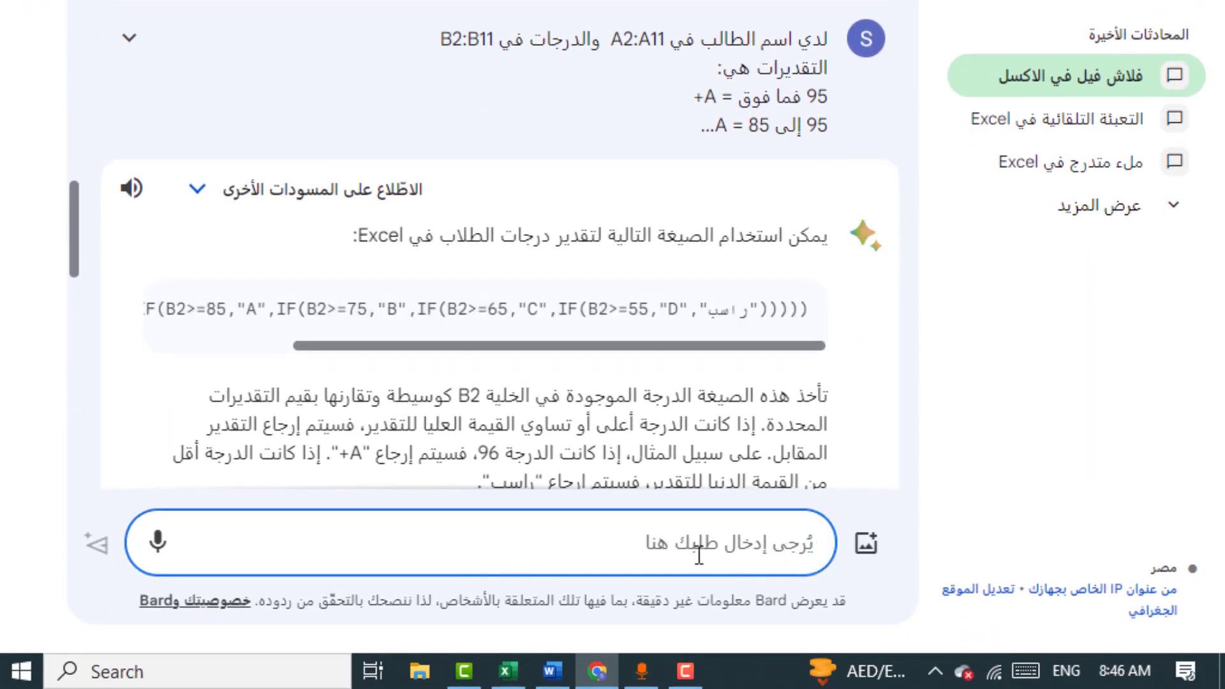
key(ctrl+v)
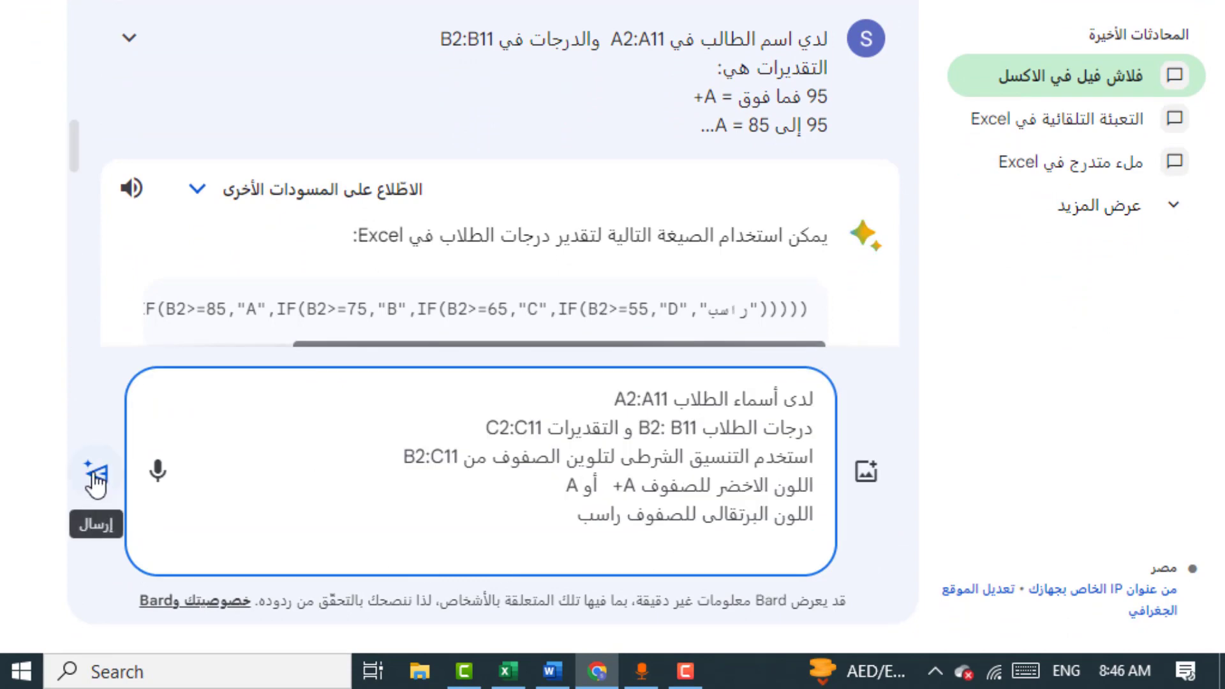
click(95, 483)
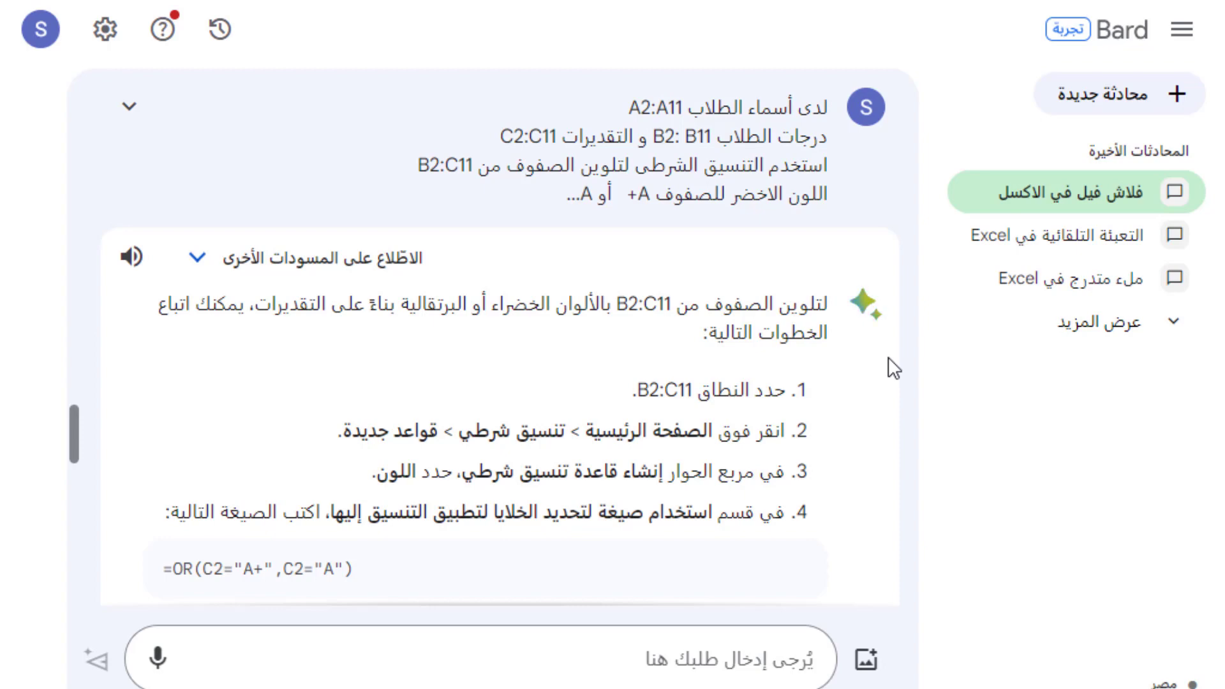
- Copy the =OR(C2="A+",C2="A") formula from Bard's conditional formatting instructions
drag(74, 434, 74, 446)
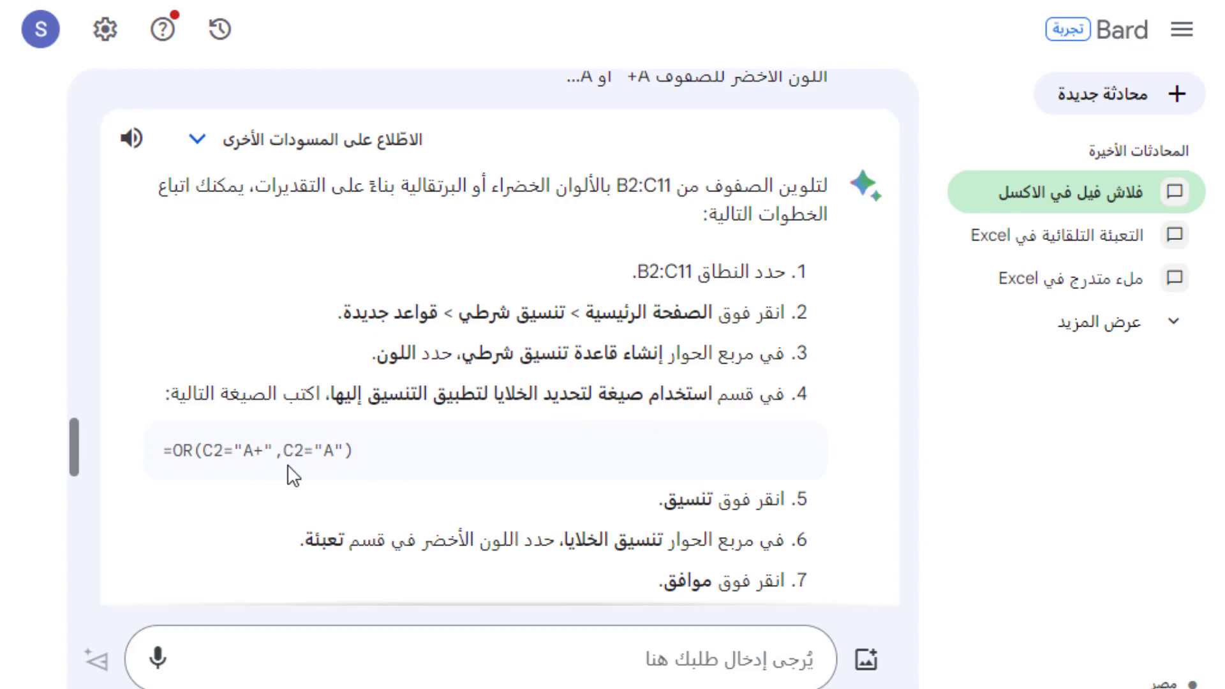
drag(351, 450, 164, 450)
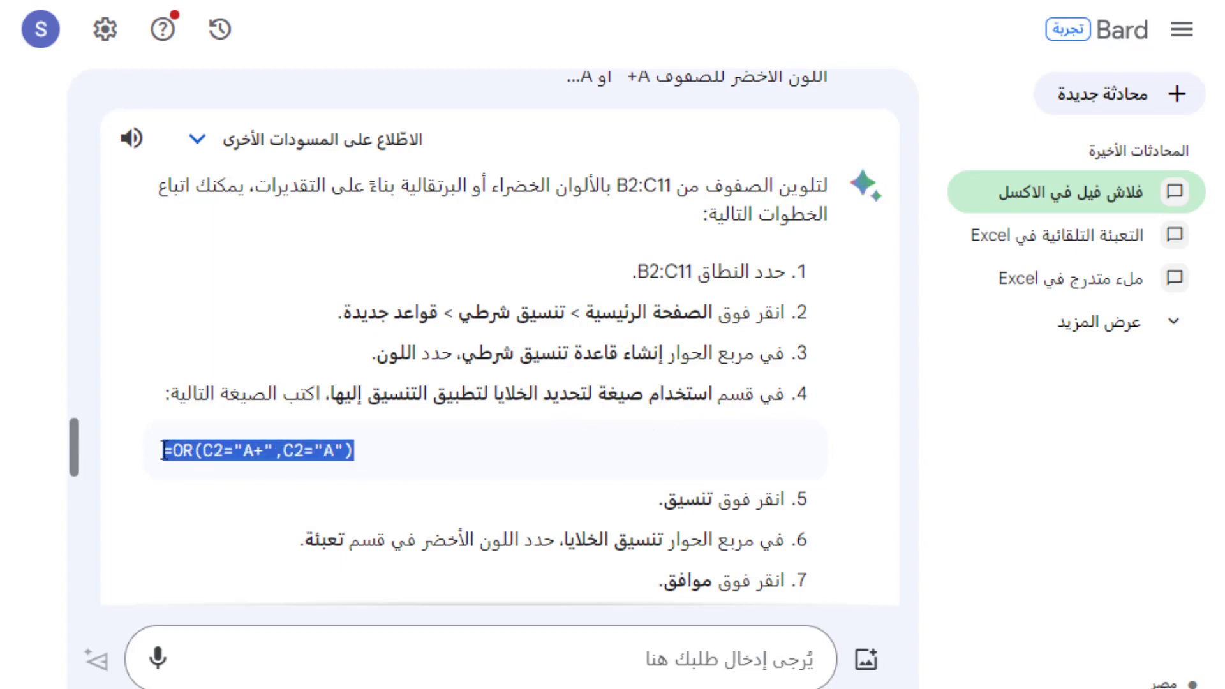
right_click(192, 450)
click(227, 481)
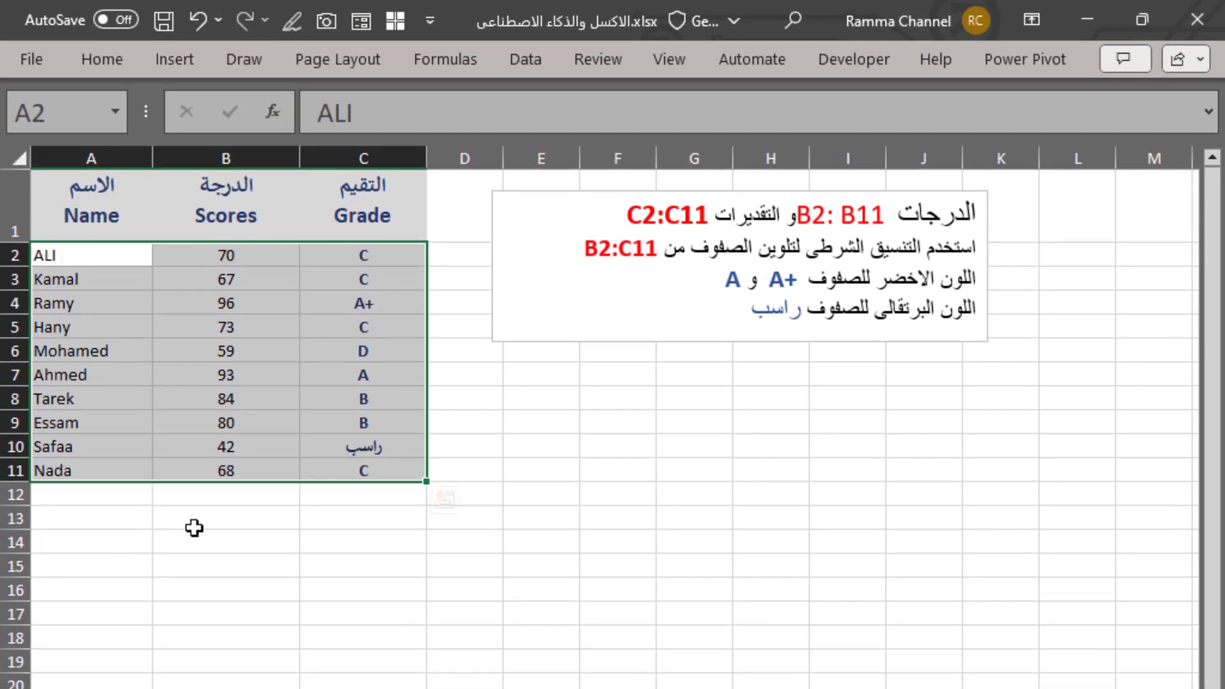
- Create a new formula rule =OR(C2="A+",C2="A") for A2:C11 and open its Format settings
click(213, 611)
mouse_move(90, 255)
mouse_down()
mouse_move(330, 399)
mouse_move(355, 472)
mouse_up()
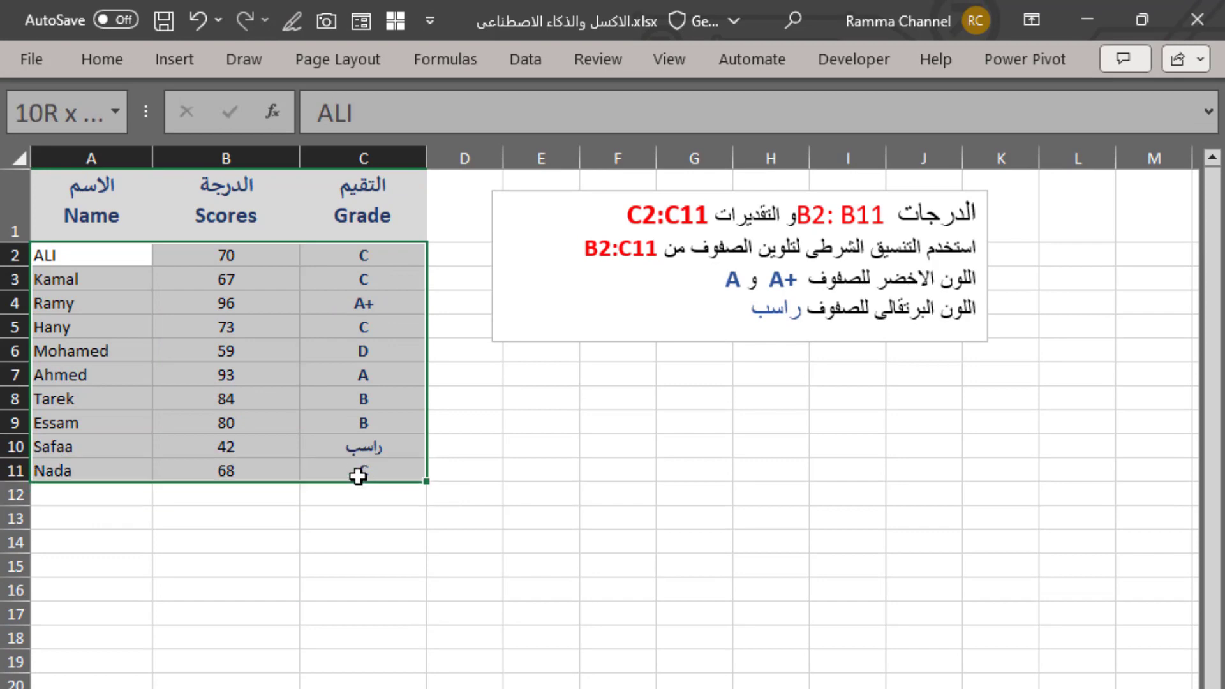
click(116, 57)
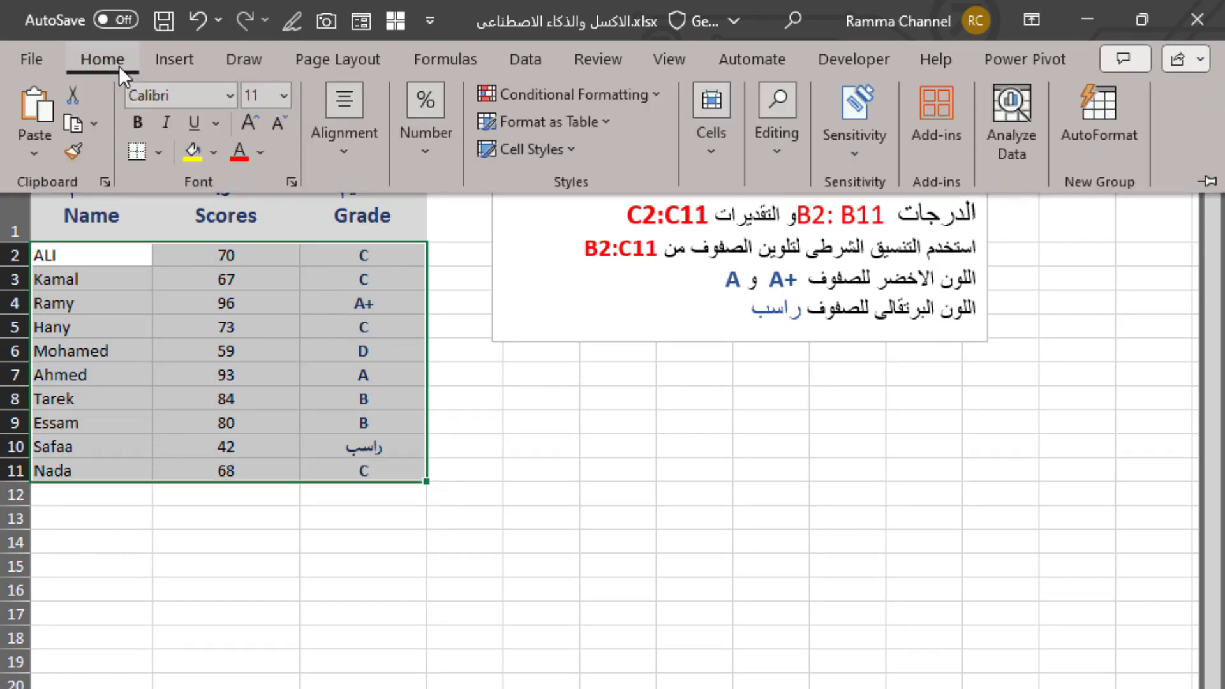
click(632, 94)
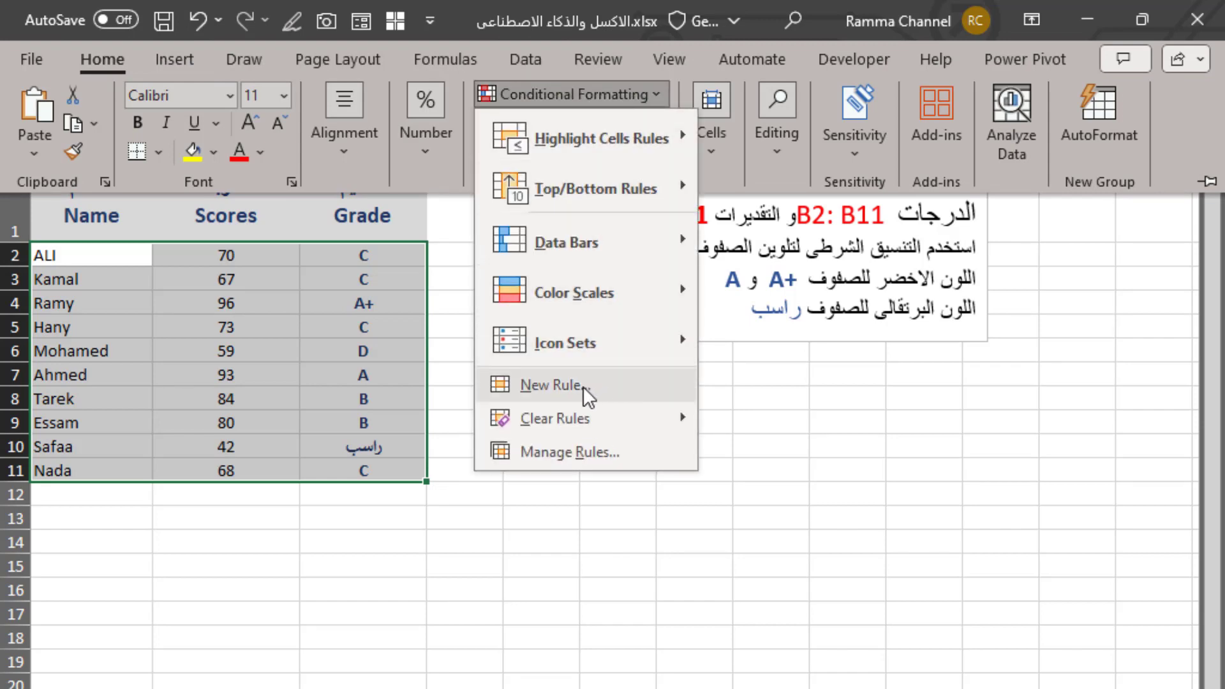
click(615, 384)
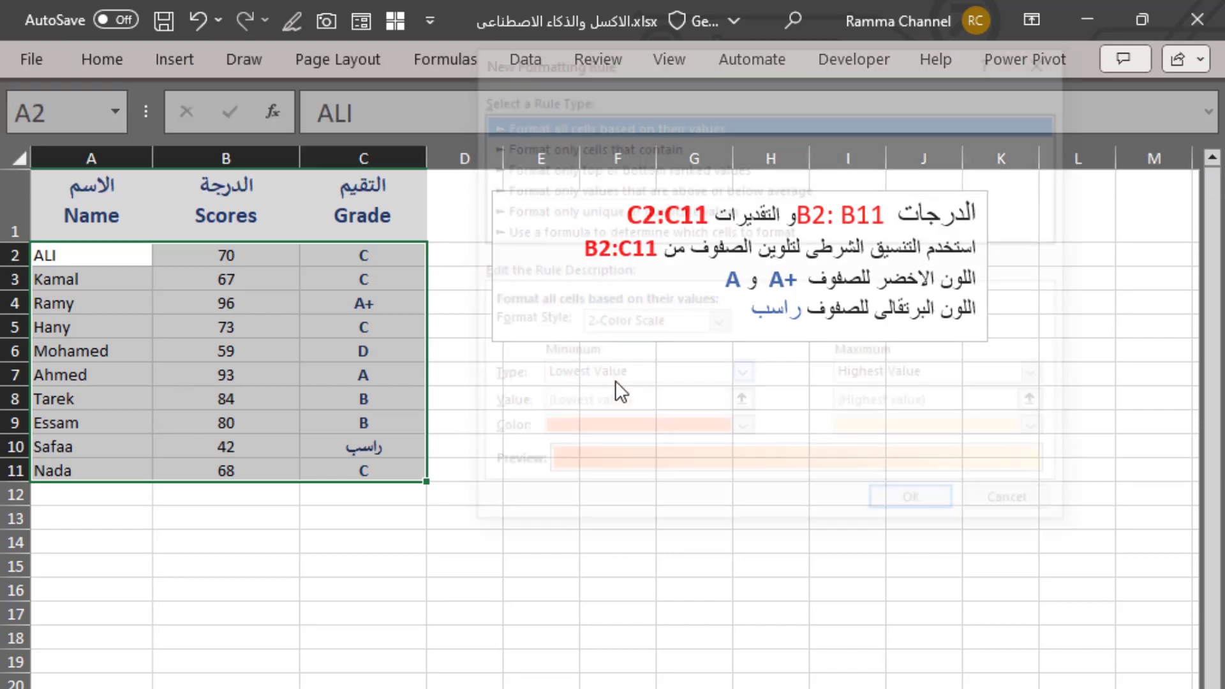
click(537, 231)
click(511, 332)
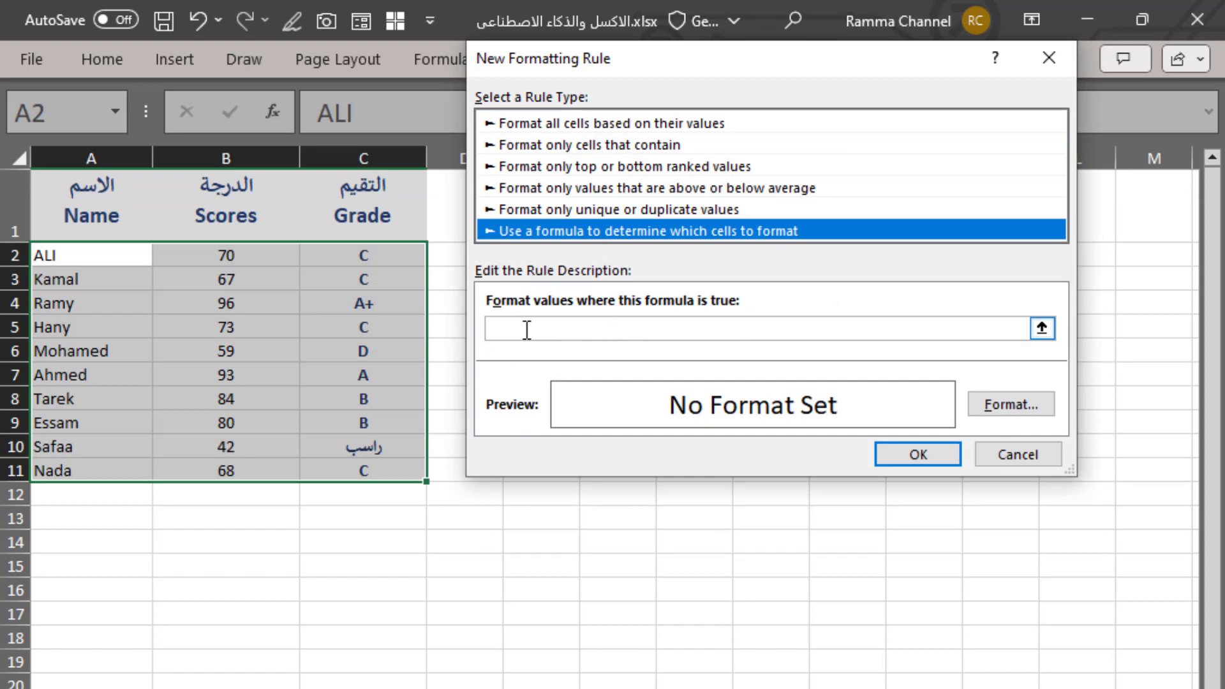
click(527, 330)
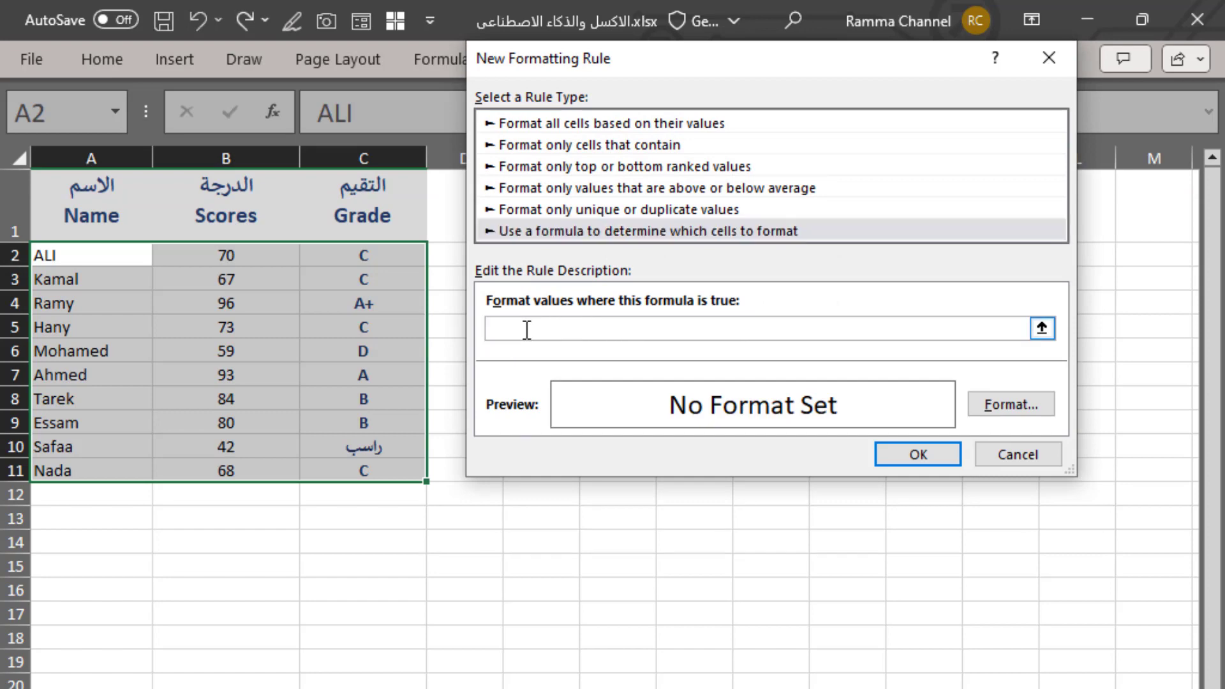
text(=OR(C2="A+",C2="A"))
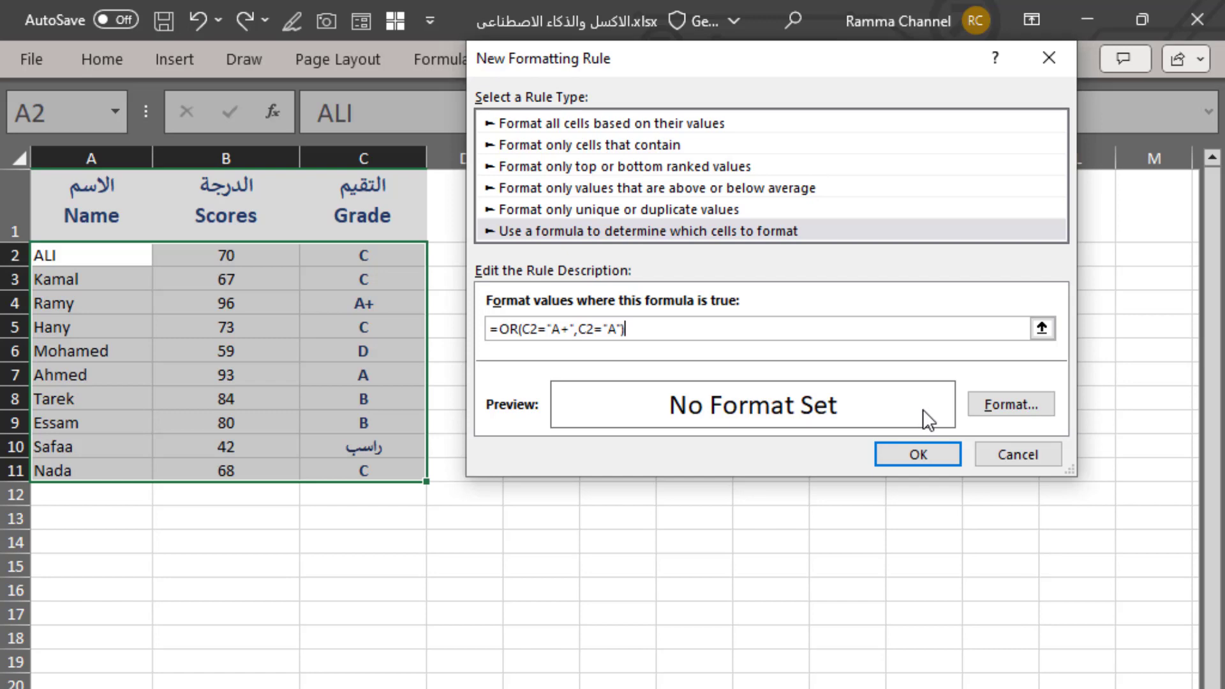
click(1022, 408)
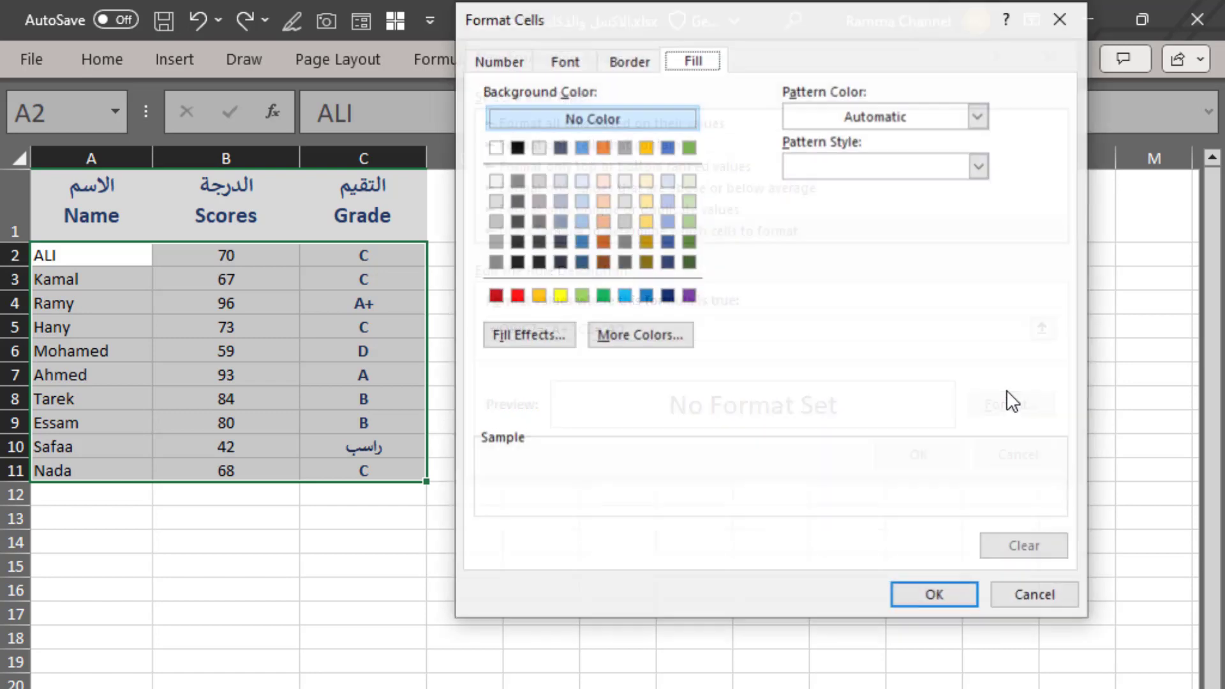
- Give the rule a light green fill and apply it to the grade table
click(696, 200)
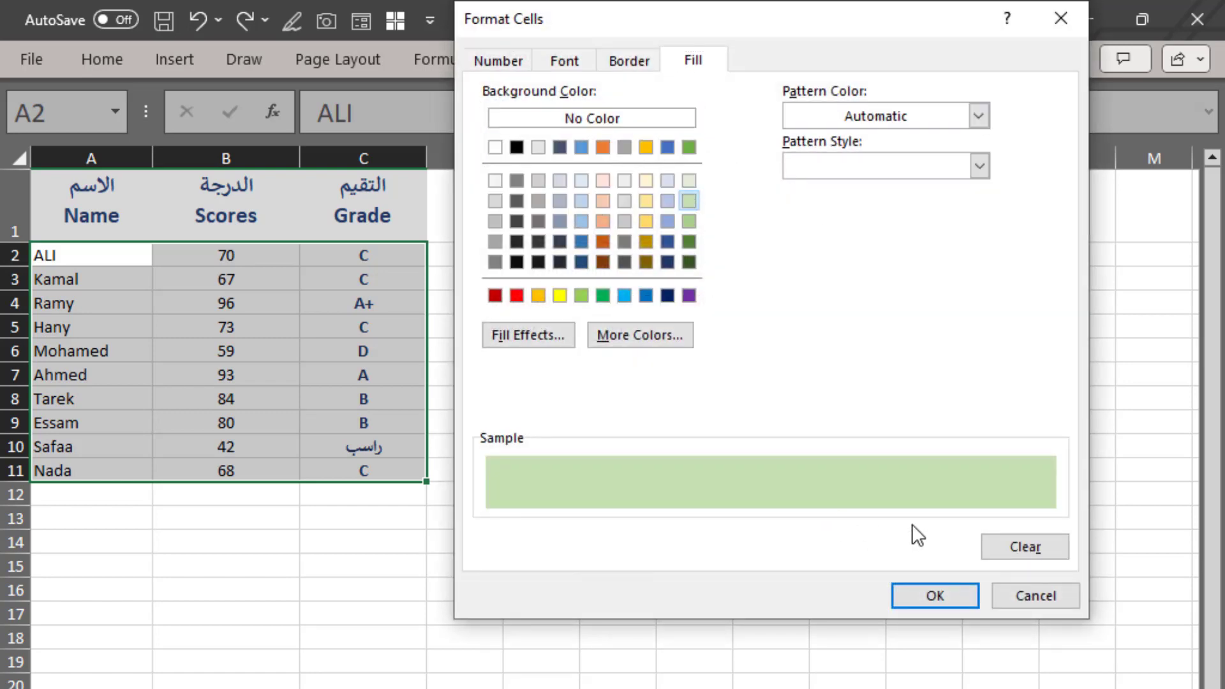
click(935, 594)
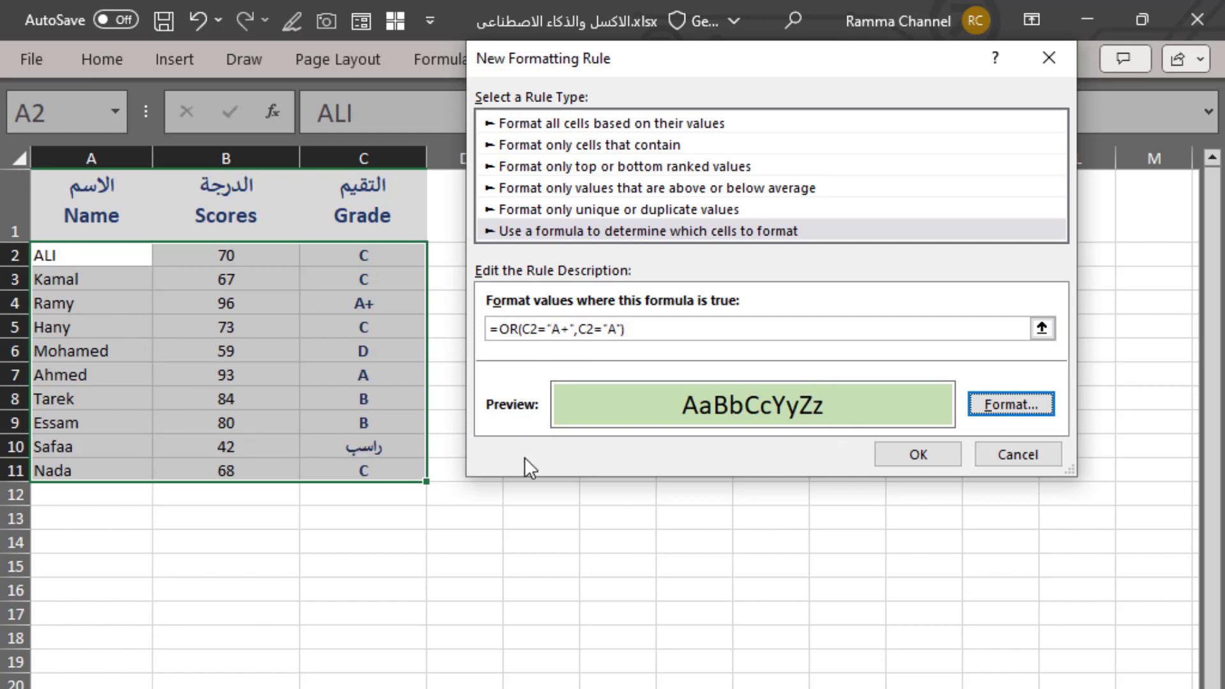
click(946, 454)
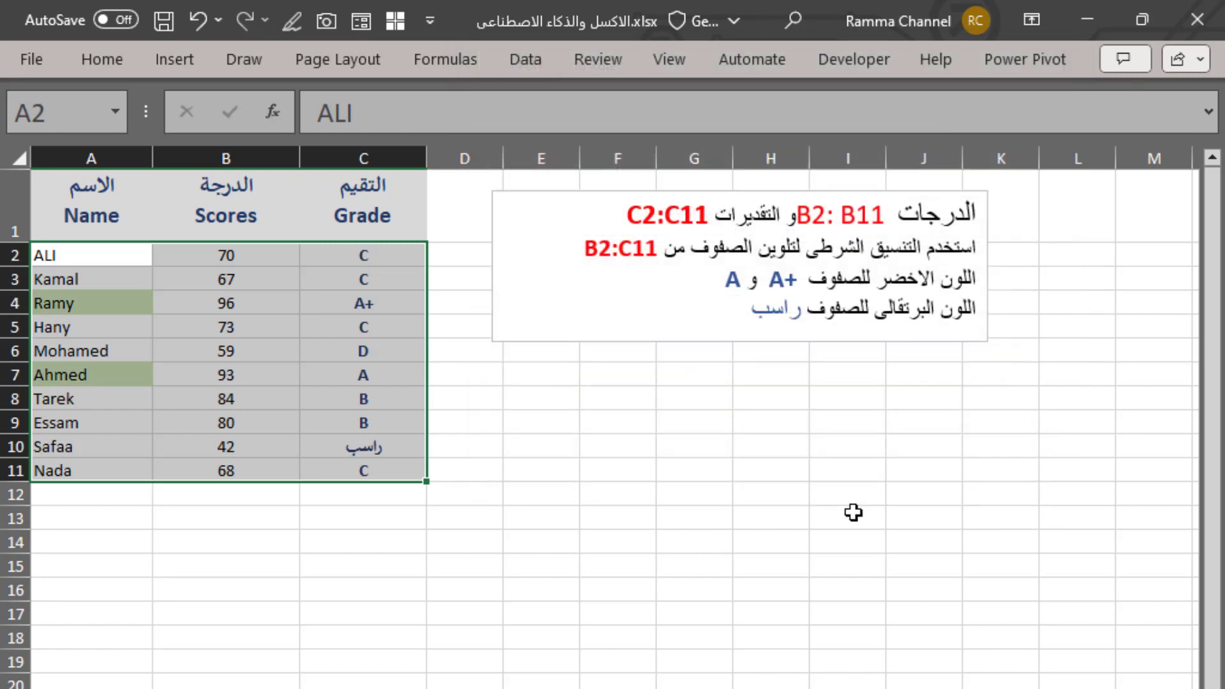
- Check the shaded A+ and A entries in A4 and A7 and their grade formulas
click(101, 308)
click(108, 377)
click(115, 302)
click(109, 391)
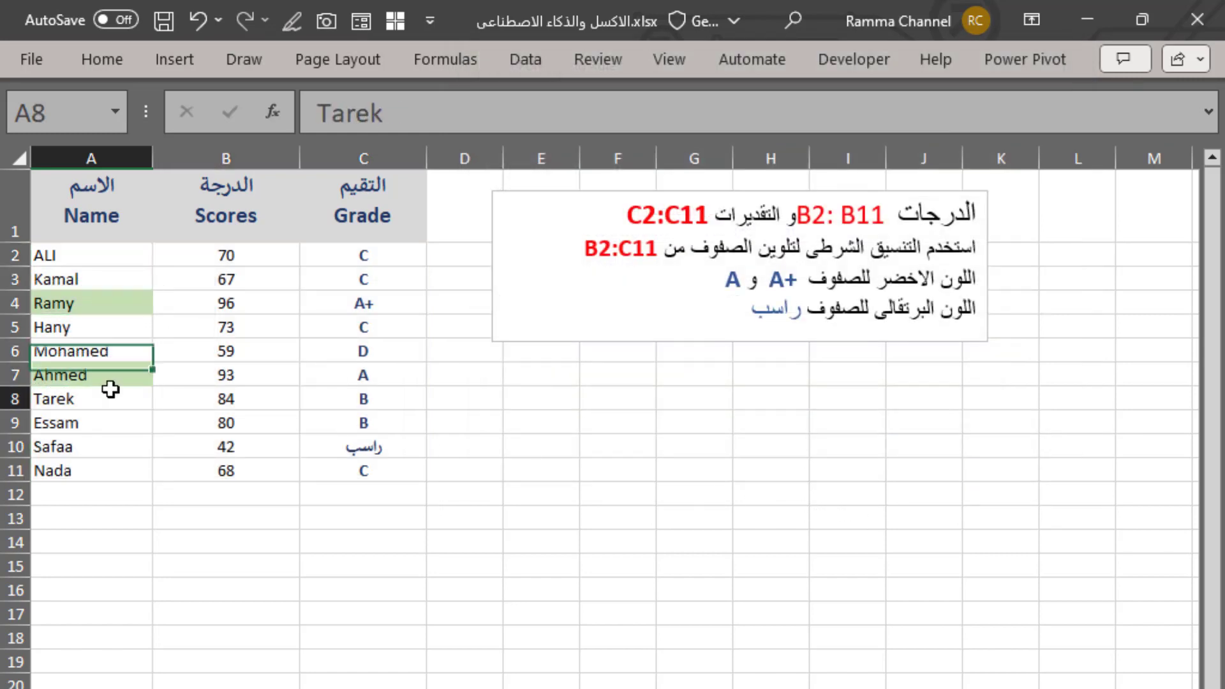
click(371, 301)
click(361, 377)
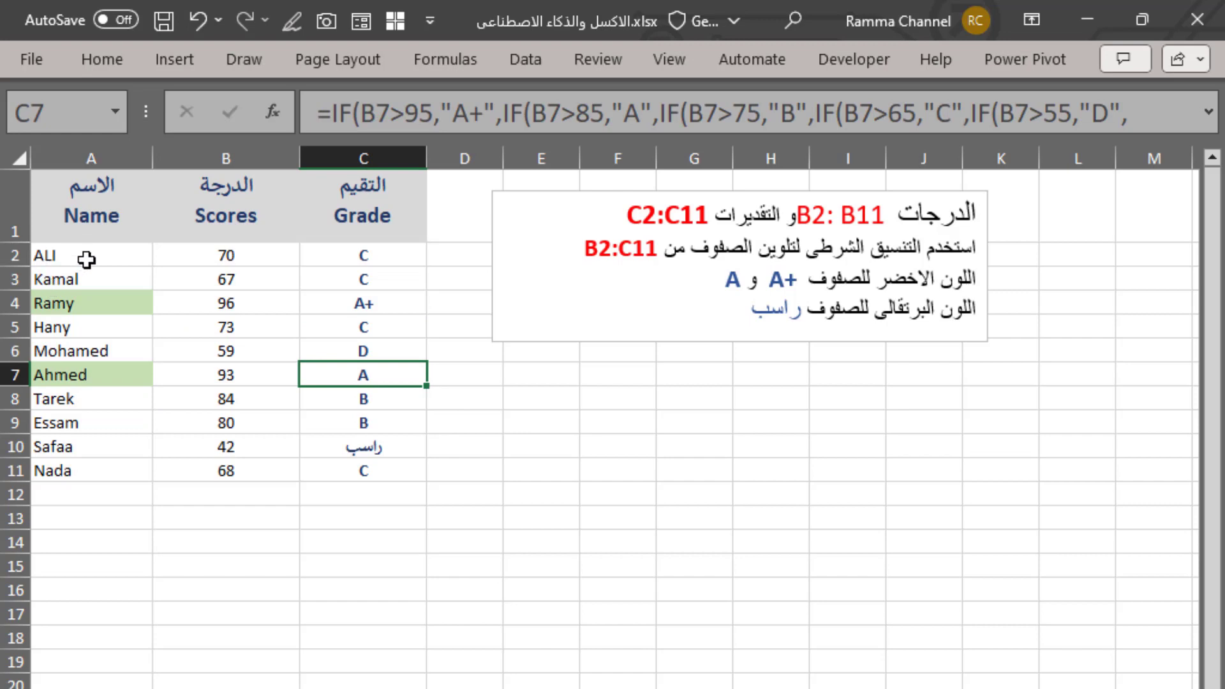
- Edit the rule to =OR($C2="A+",C2="A") so whole A2:C11 rows turn green
drag(86, 259, 365, 471)
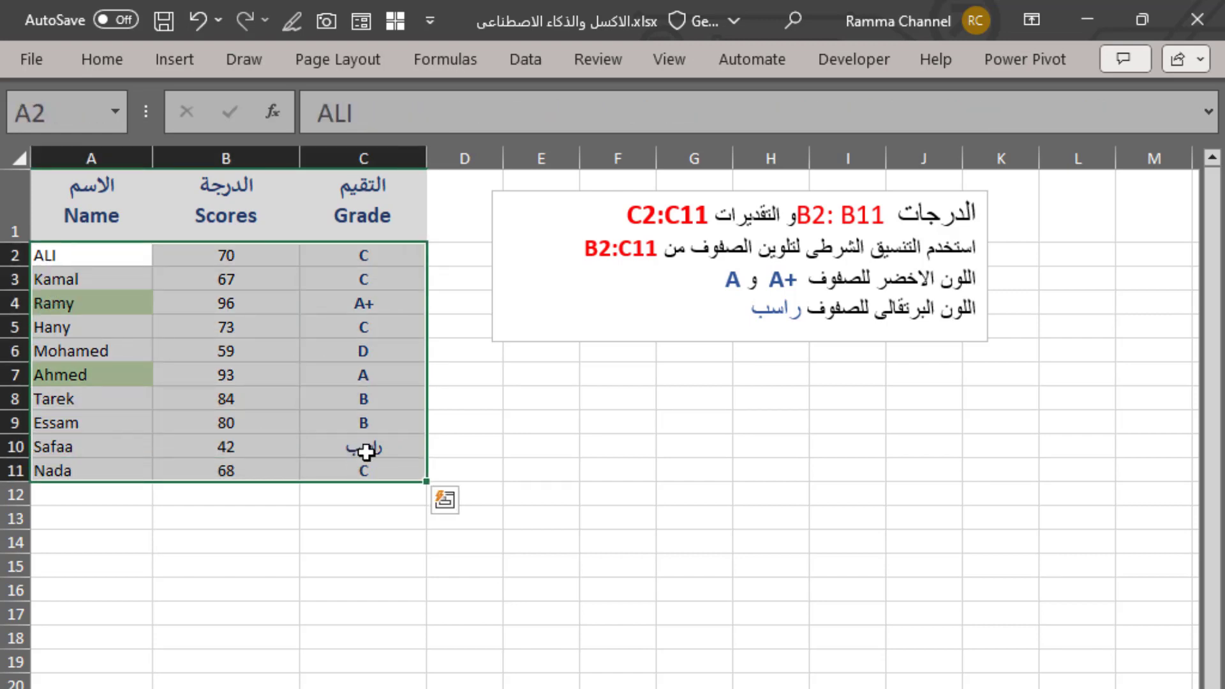
click(102, 64)
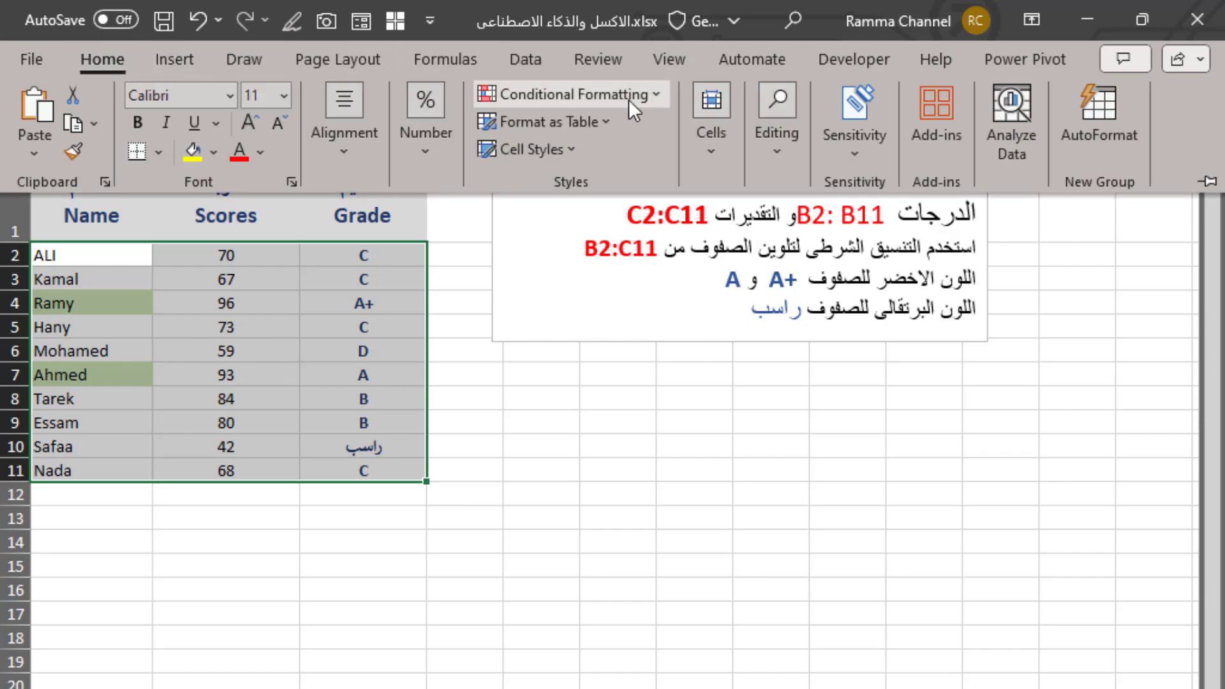
click(629, 100)
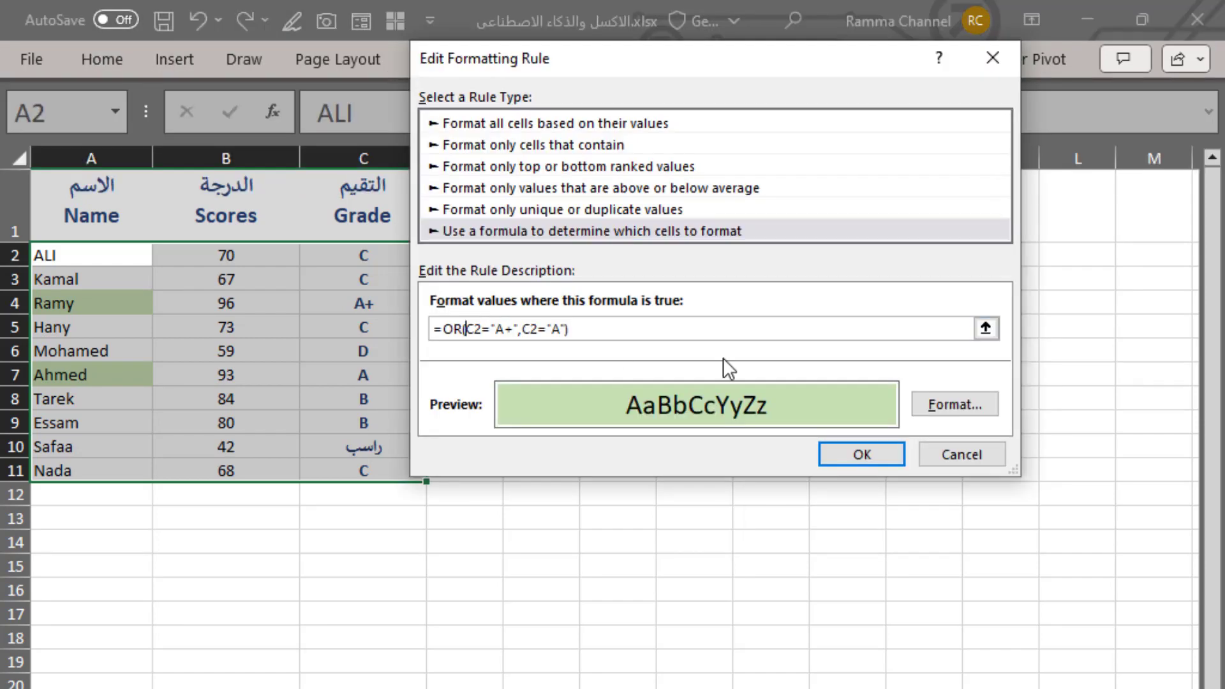
text($)
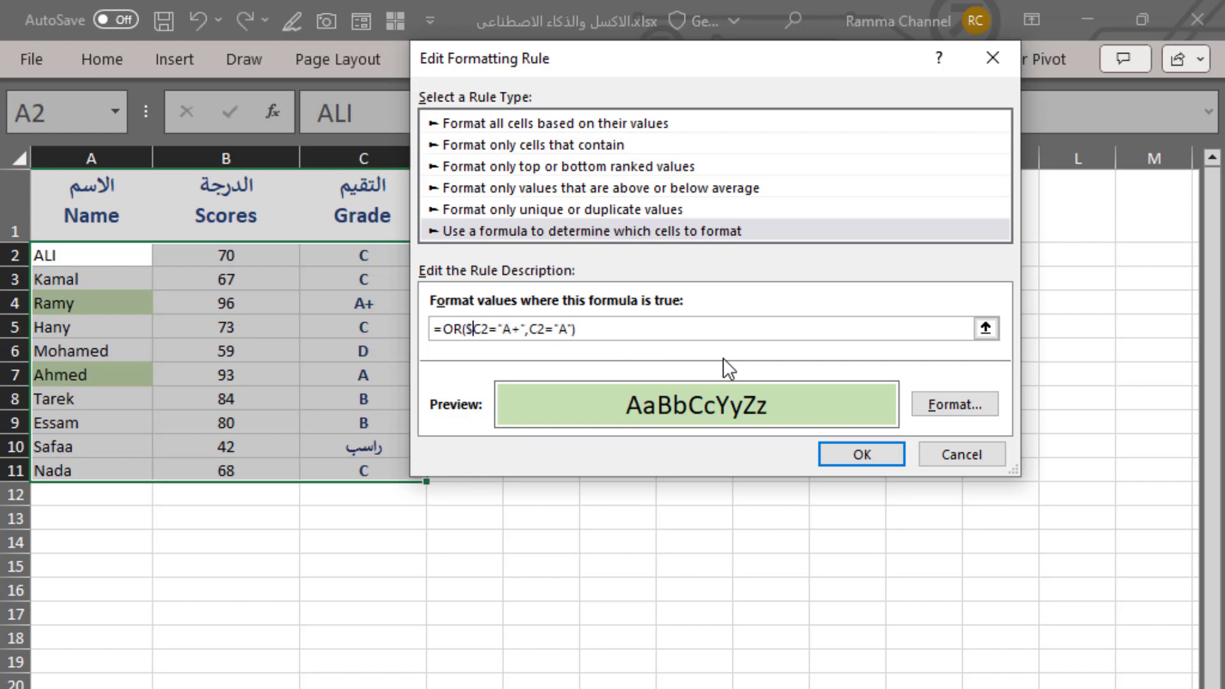
click(531, 328)
text($)
click(863, 452)
click(1162, 416)
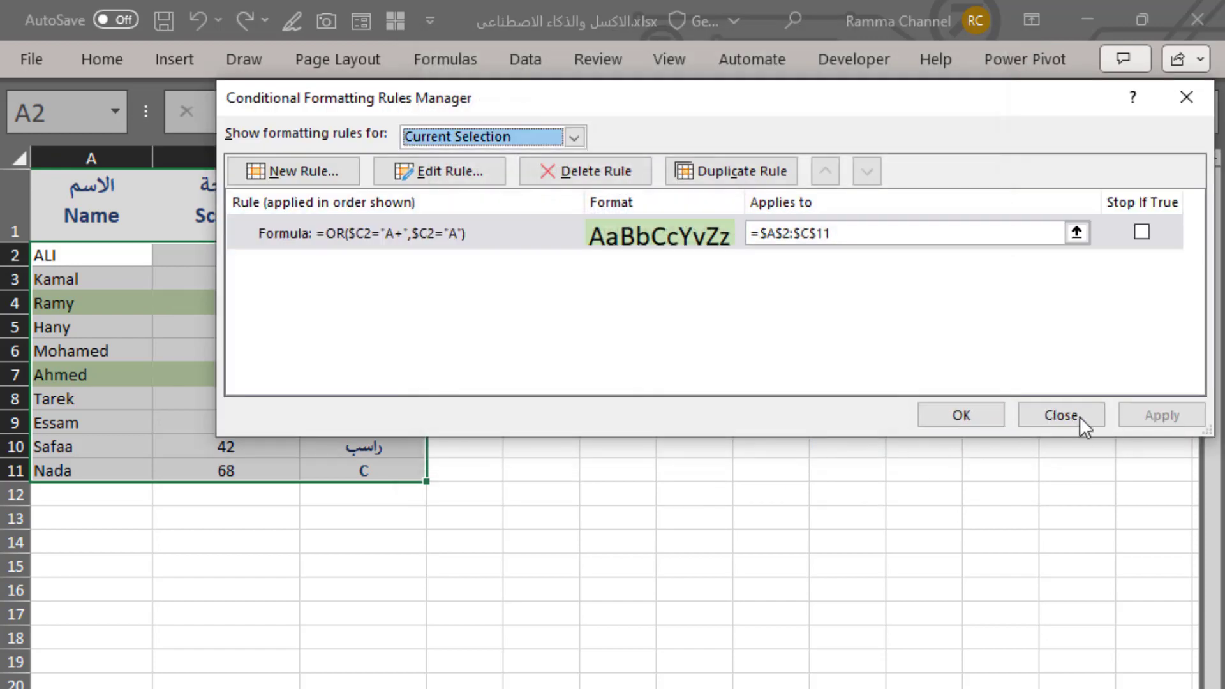
drag(845, 102, 801, 403)
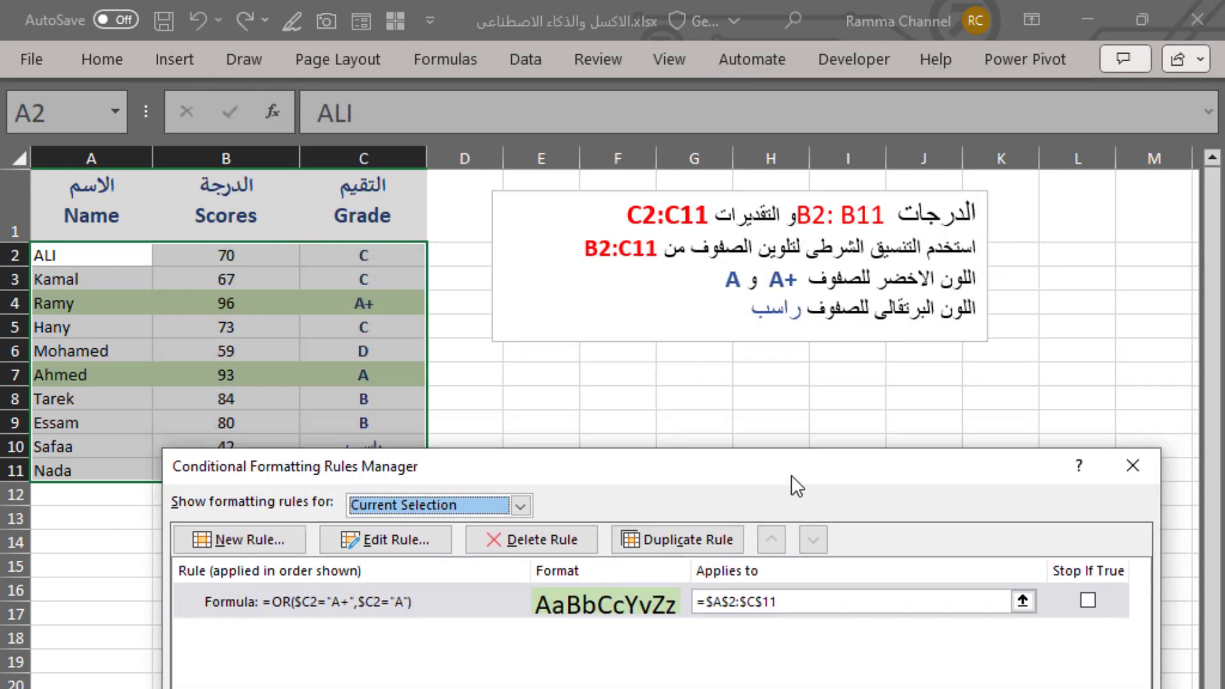
key(Escape)
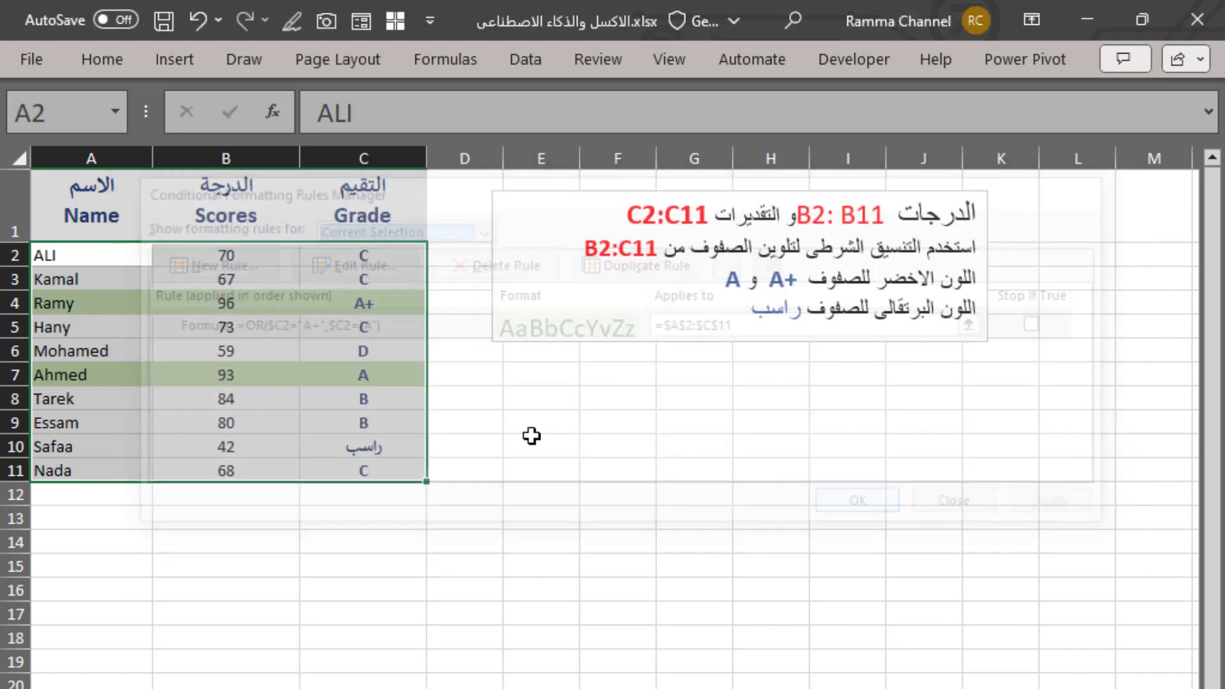
key(alt+Tab)
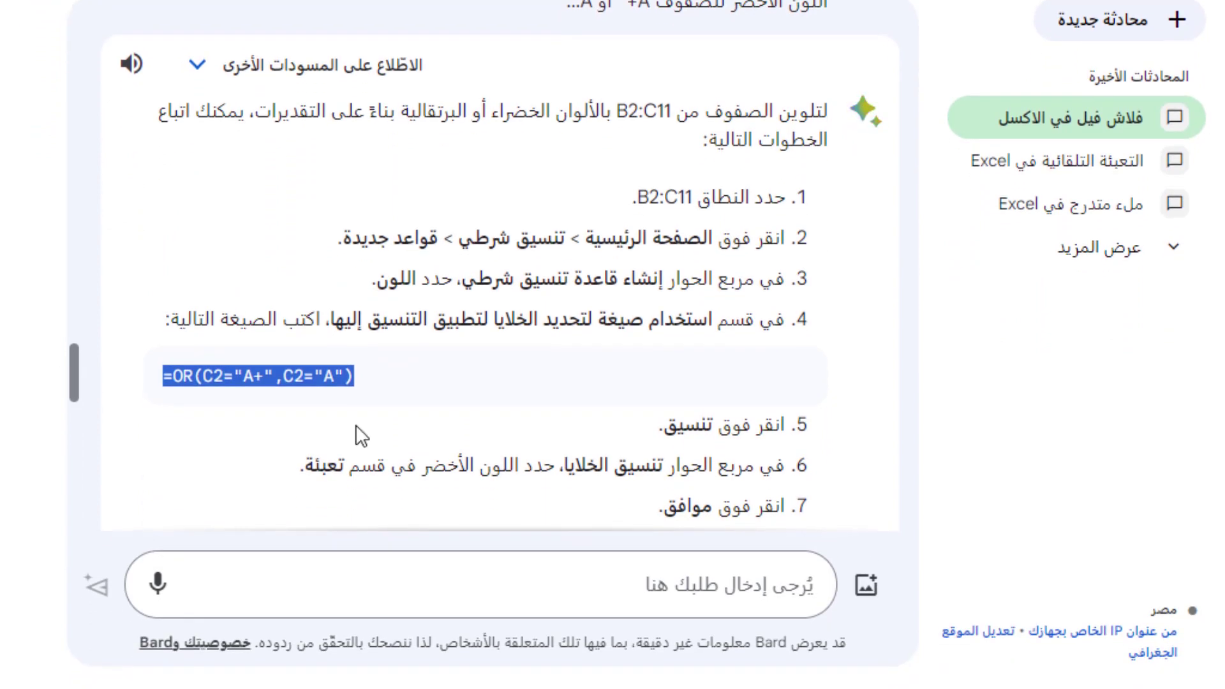
- Copy the orange-row formula =C2="راسب" from further down Bard's answer
drag(74, 374, 71, 452)
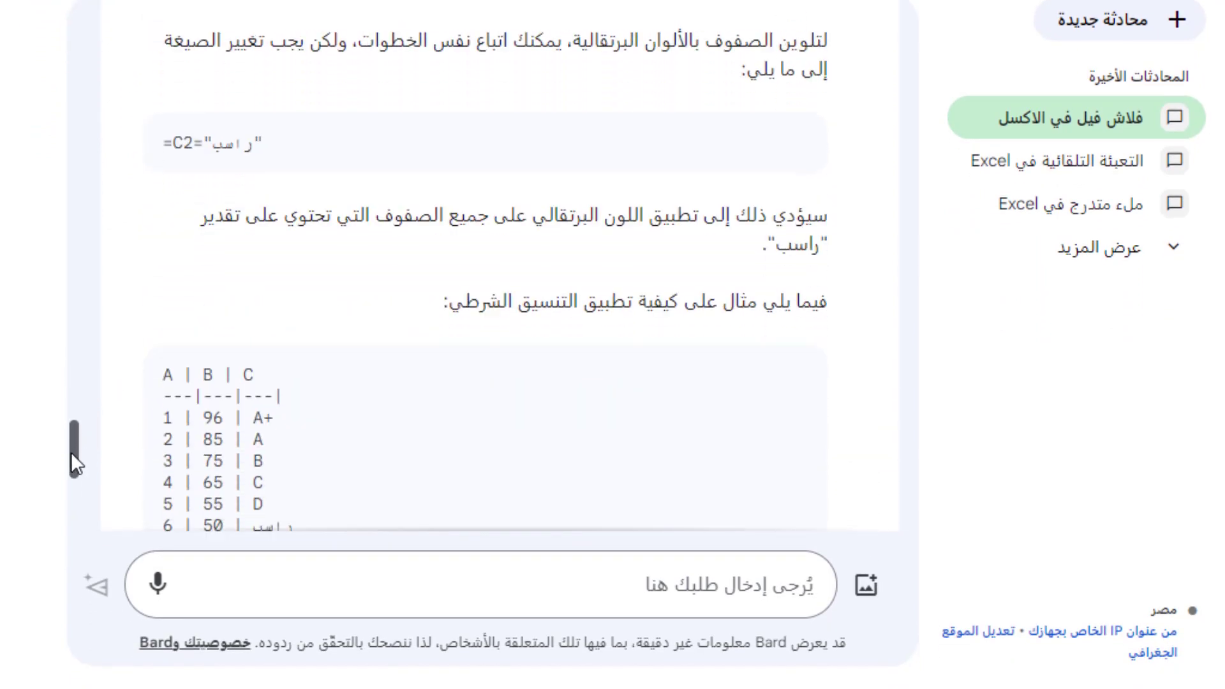
drag(253, 148, 158, 147)
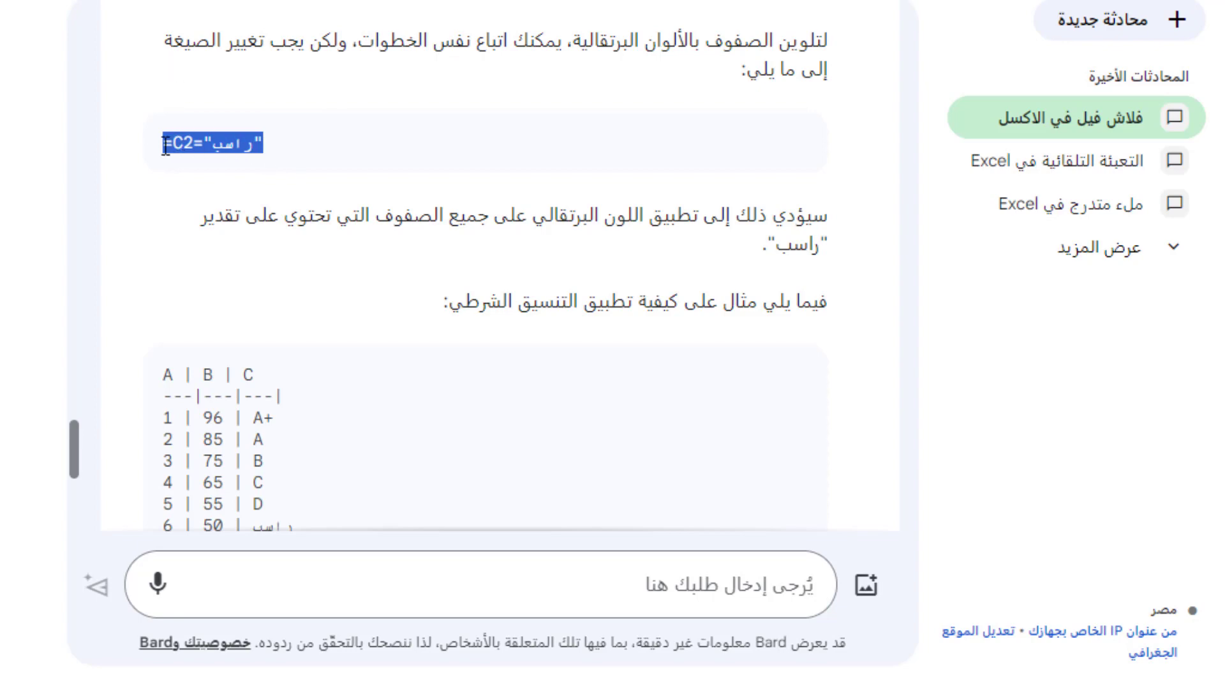
right_click(202, 145)
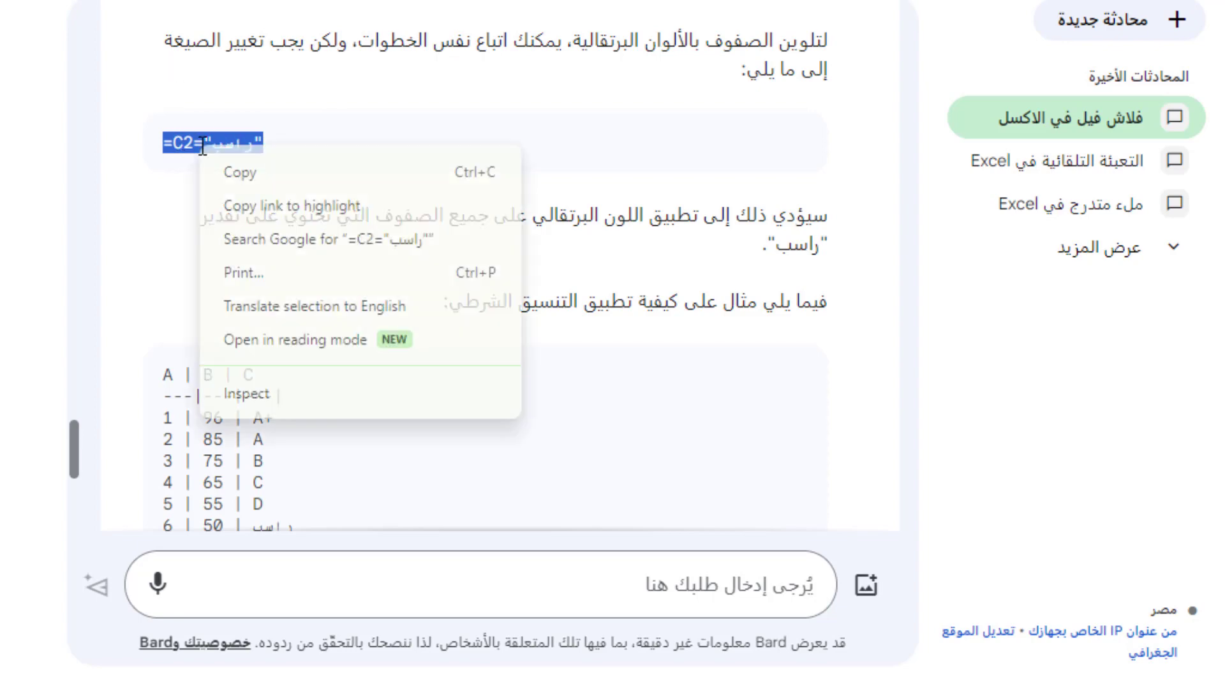
click(243, 179)
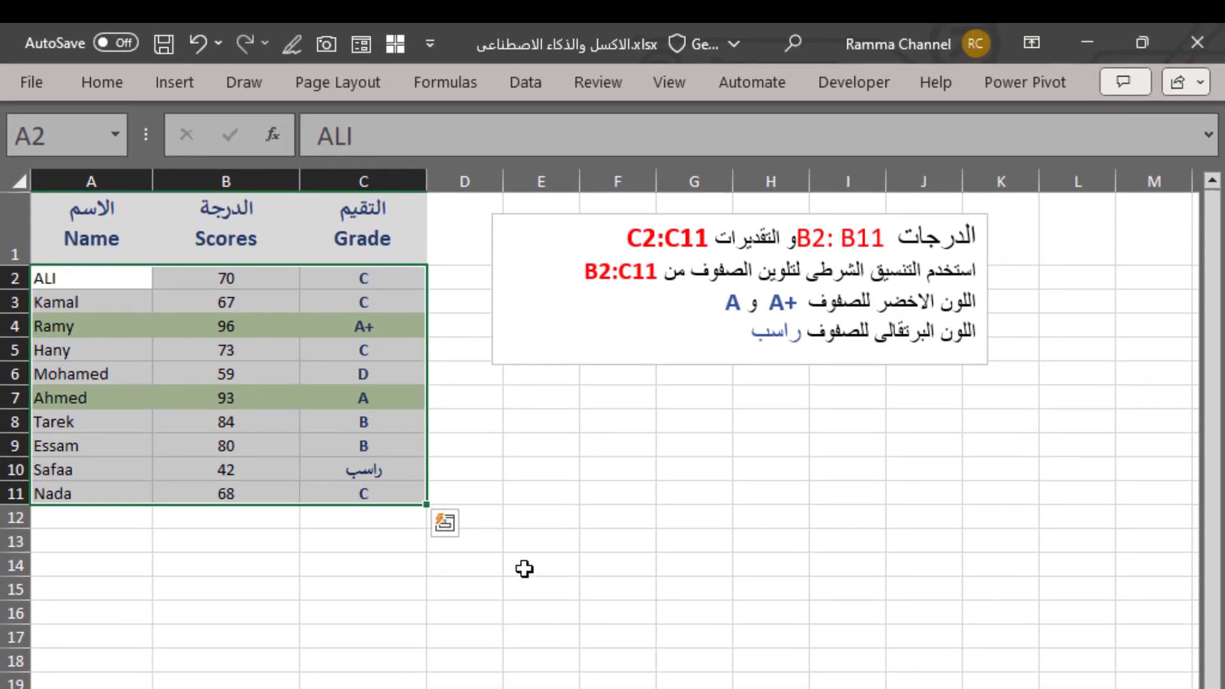
- Add a new formula rule for A2:C11 using =$C2="راسب"
click(530, 559)
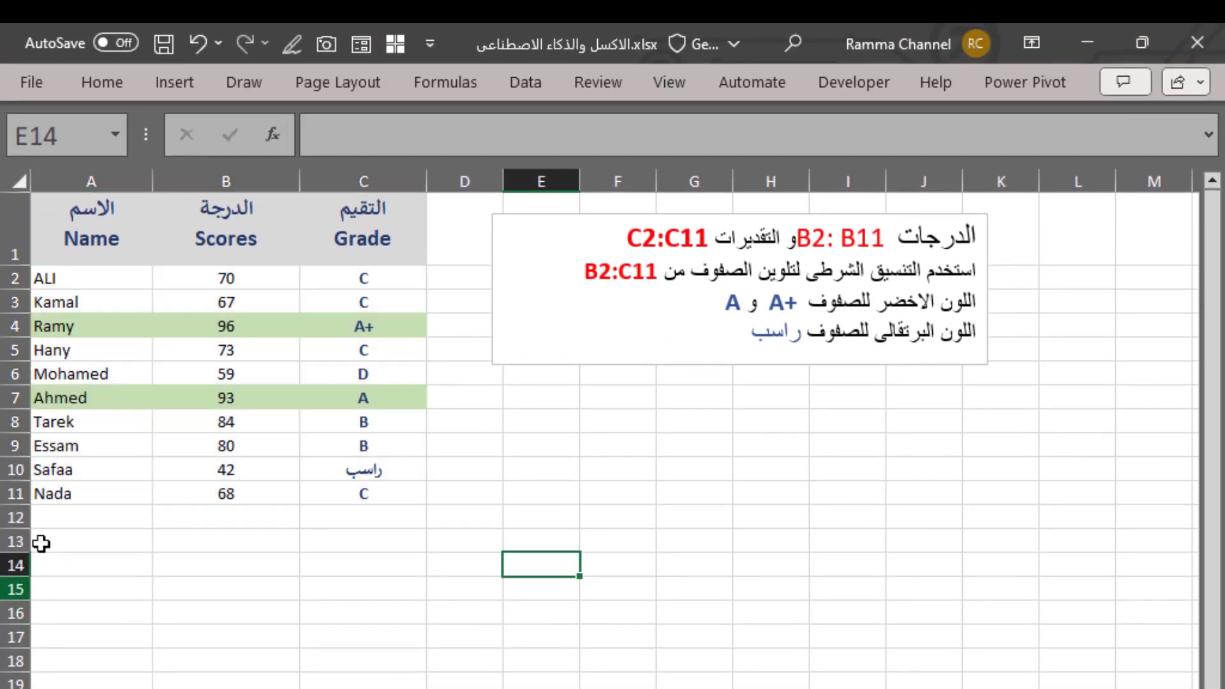
mouse_move(93, 272)
mouse_down()
mouse_move(335, 463)
mouse_move(351, 495)
mouse_up()
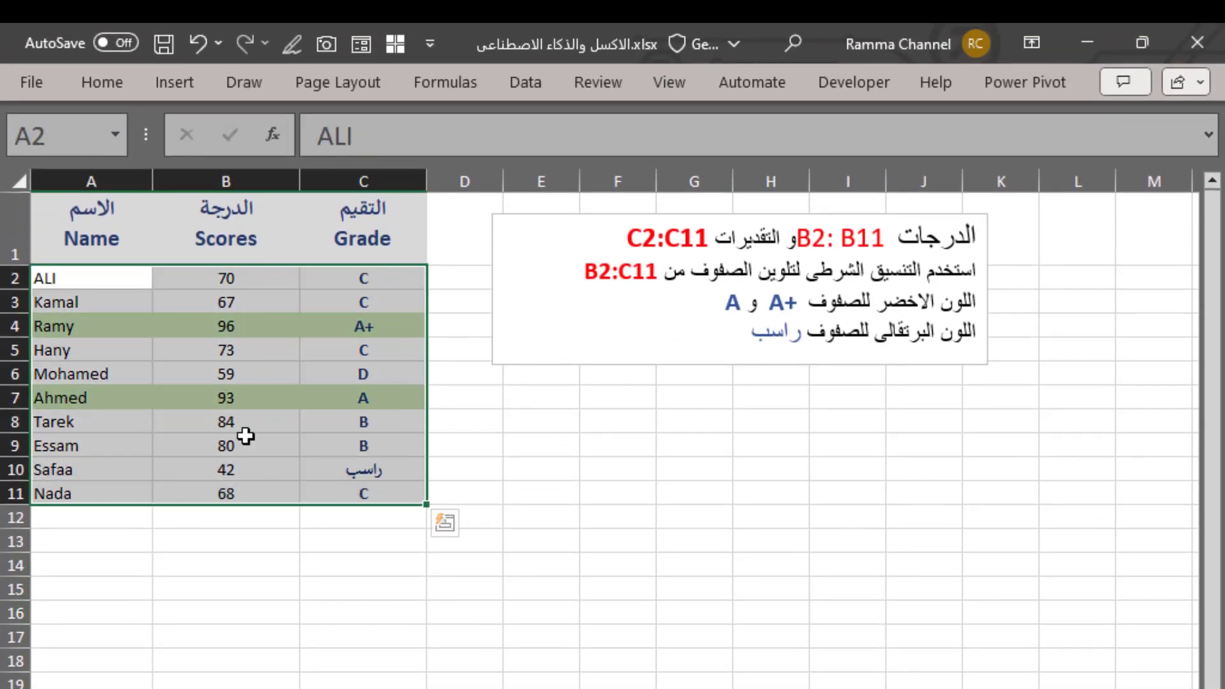
click(110, 89)
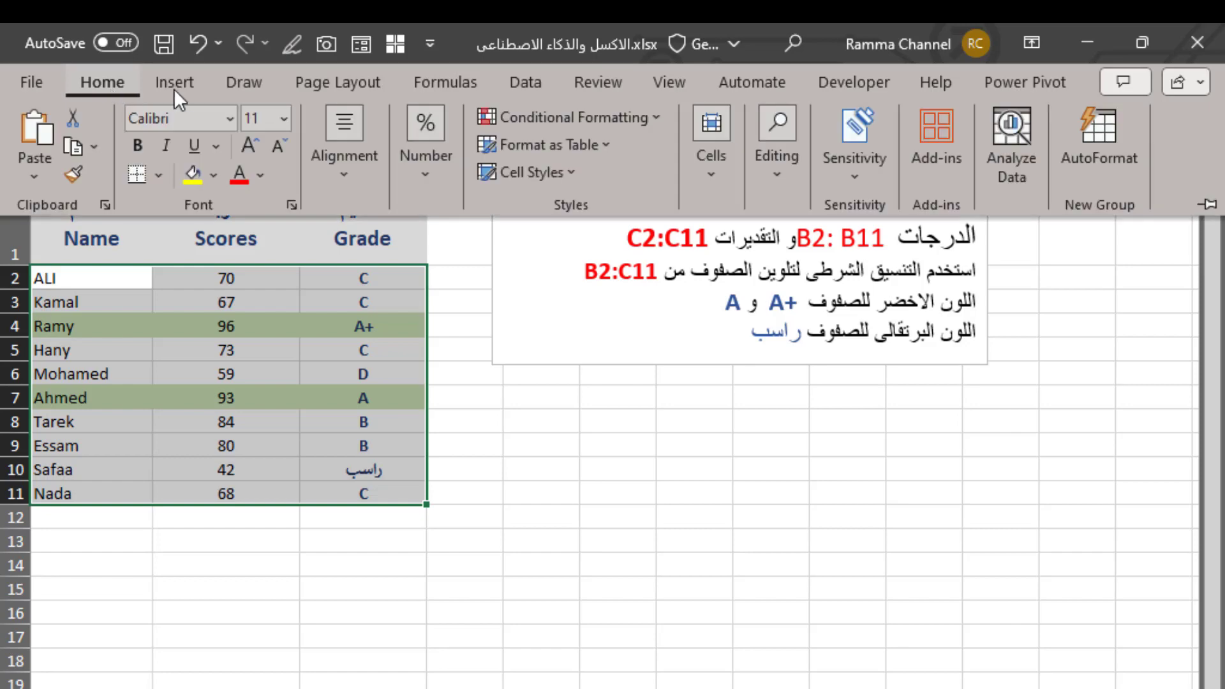
click(596, 120)
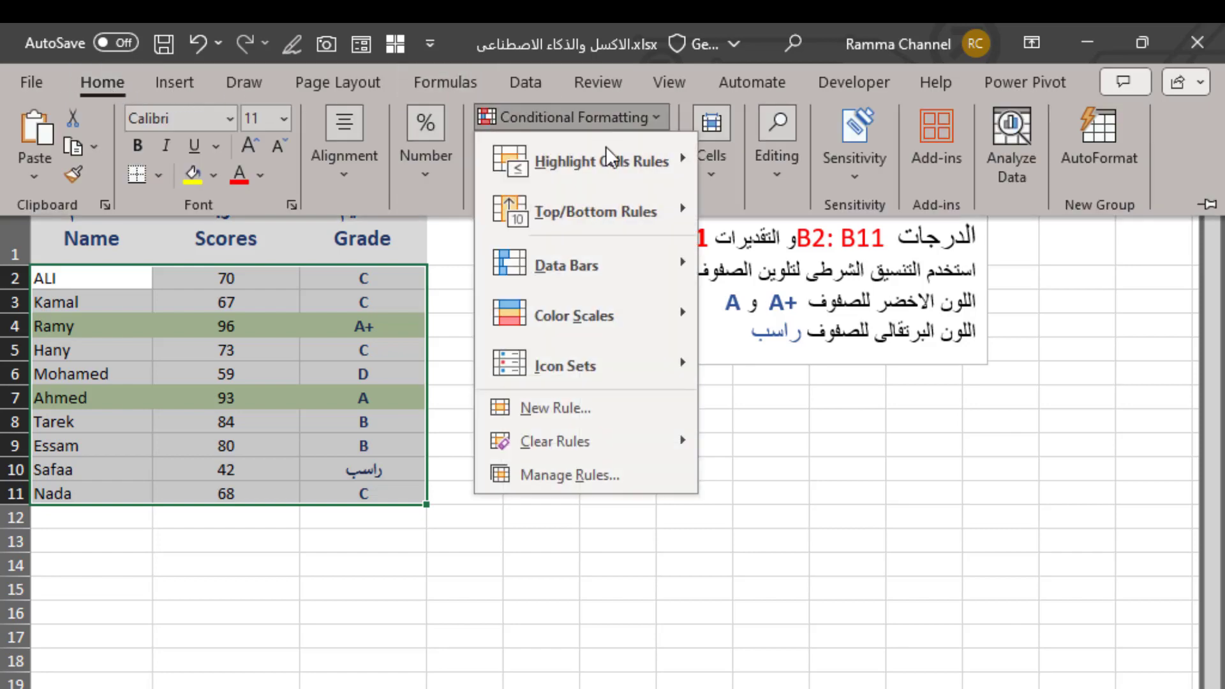
click(606, 483)
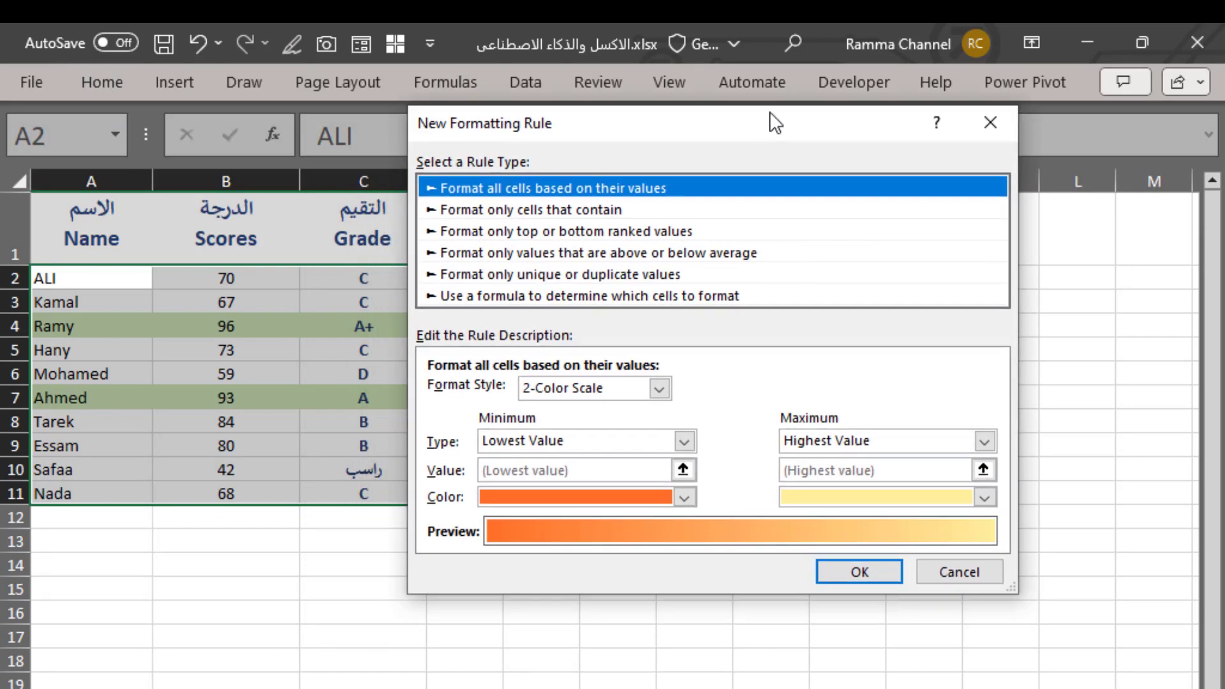
drag(680, 142, 864, 95)
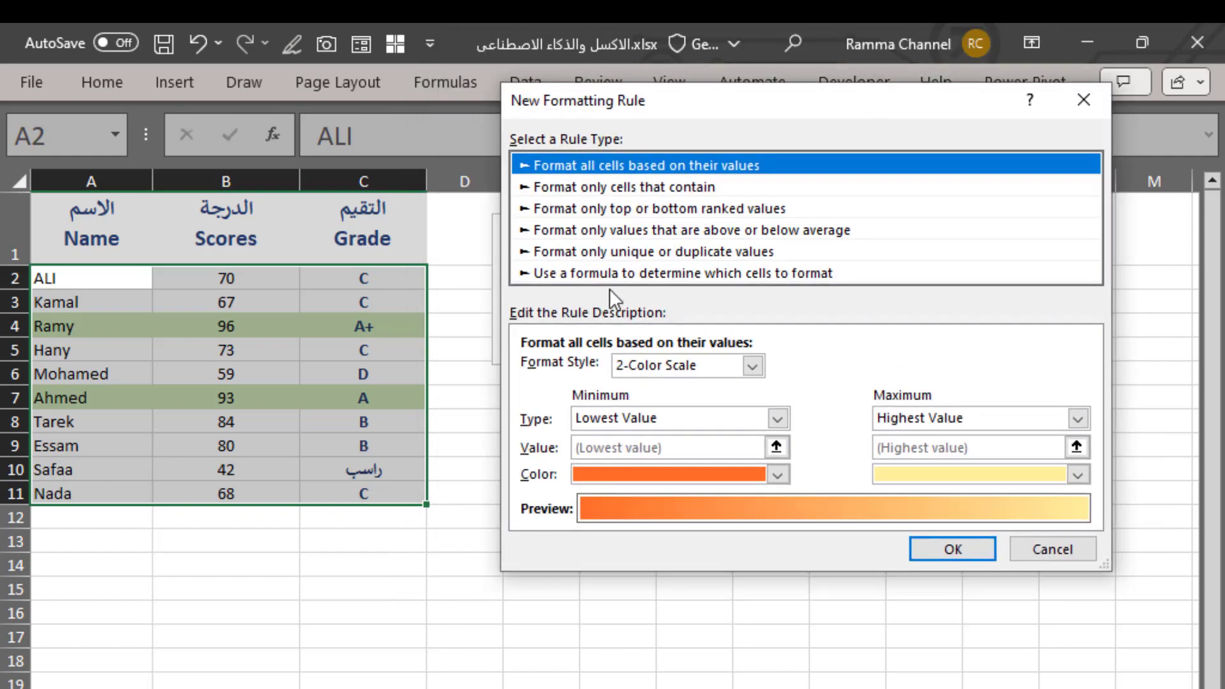
click(616, 273)
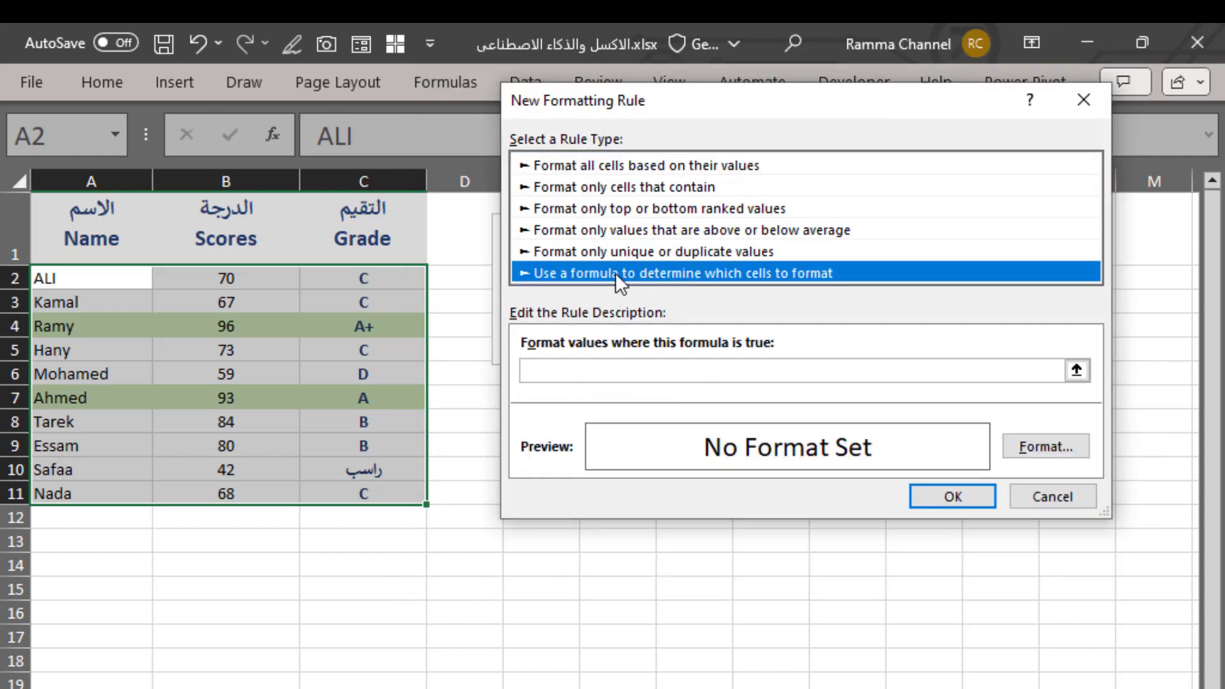
click(567, 370)
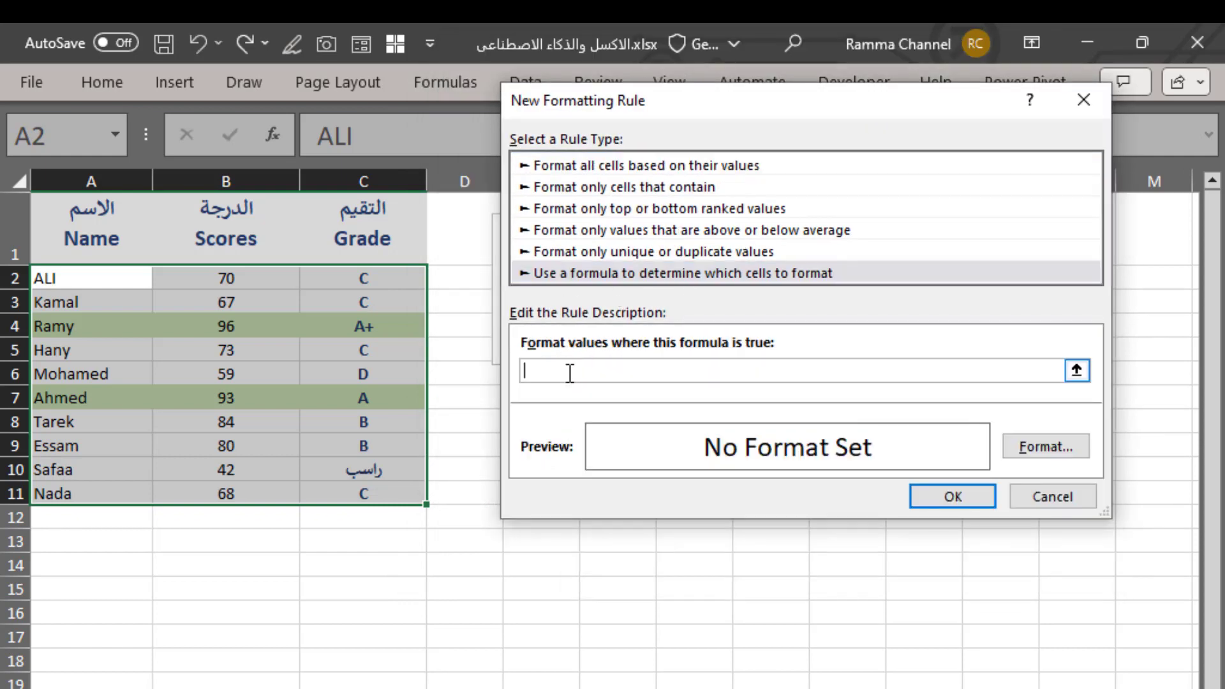
key(ctrl+v)
text($)
- Give the failing-grade rule a gold fill and apply it
click(1044, 446)
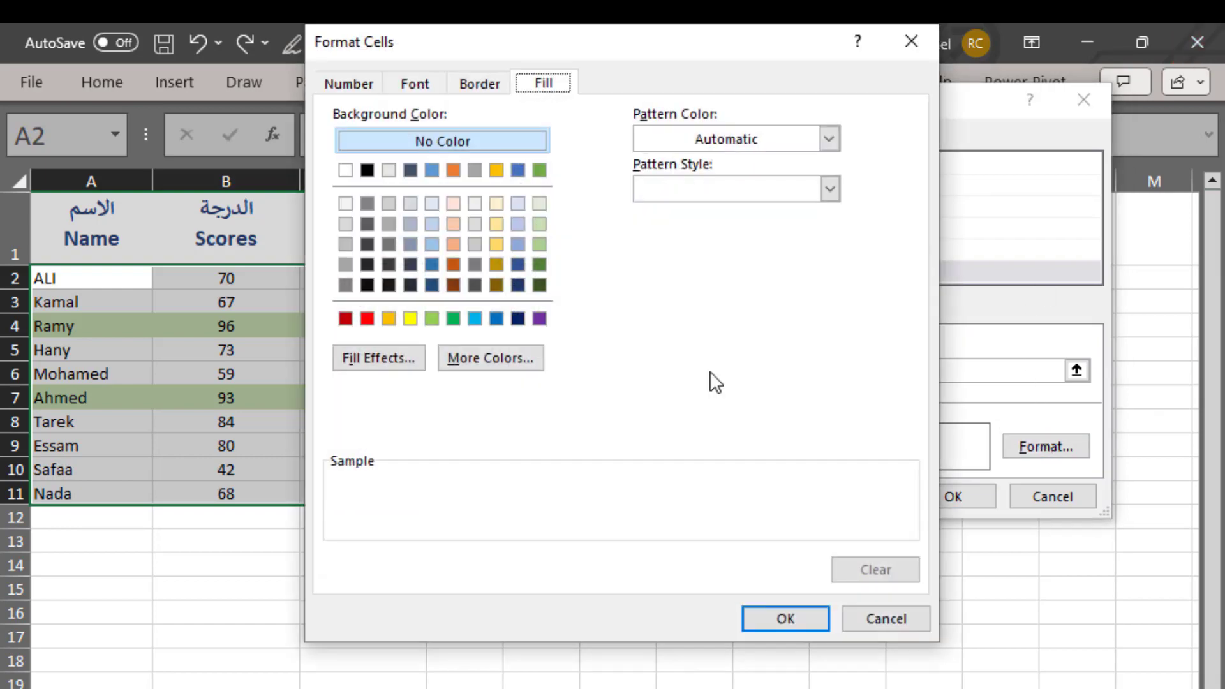
click(389, 319)
click(782, 624)
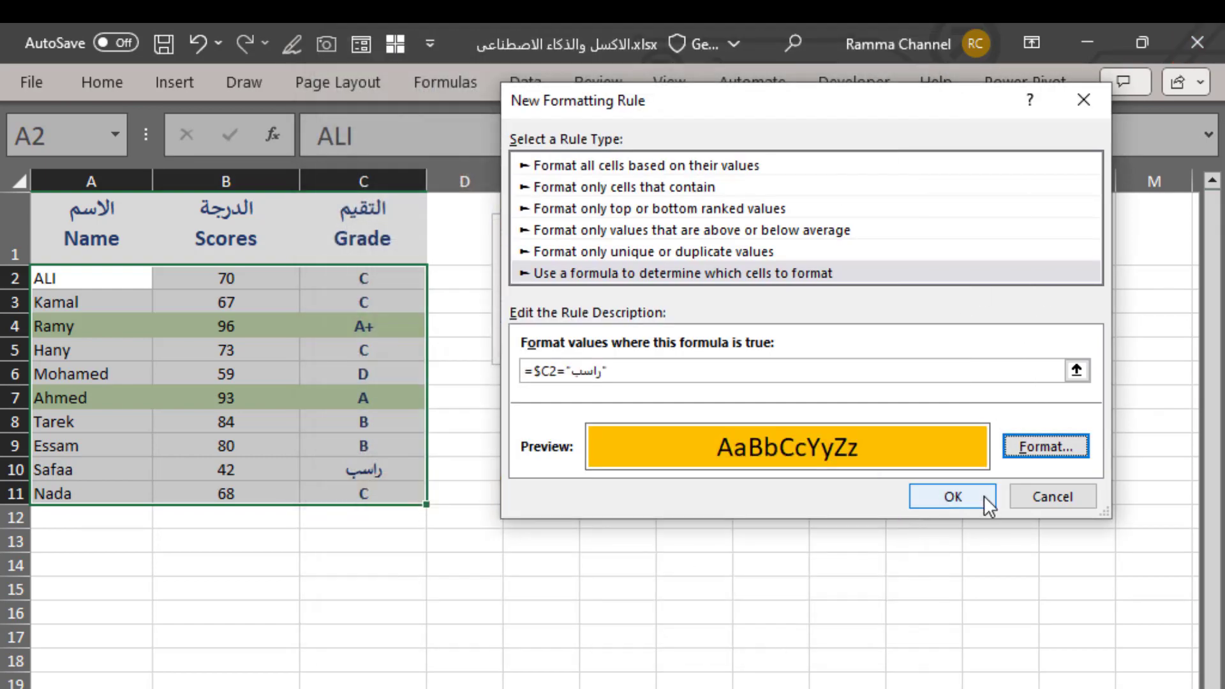
click(953, 497)
click(790, 610)
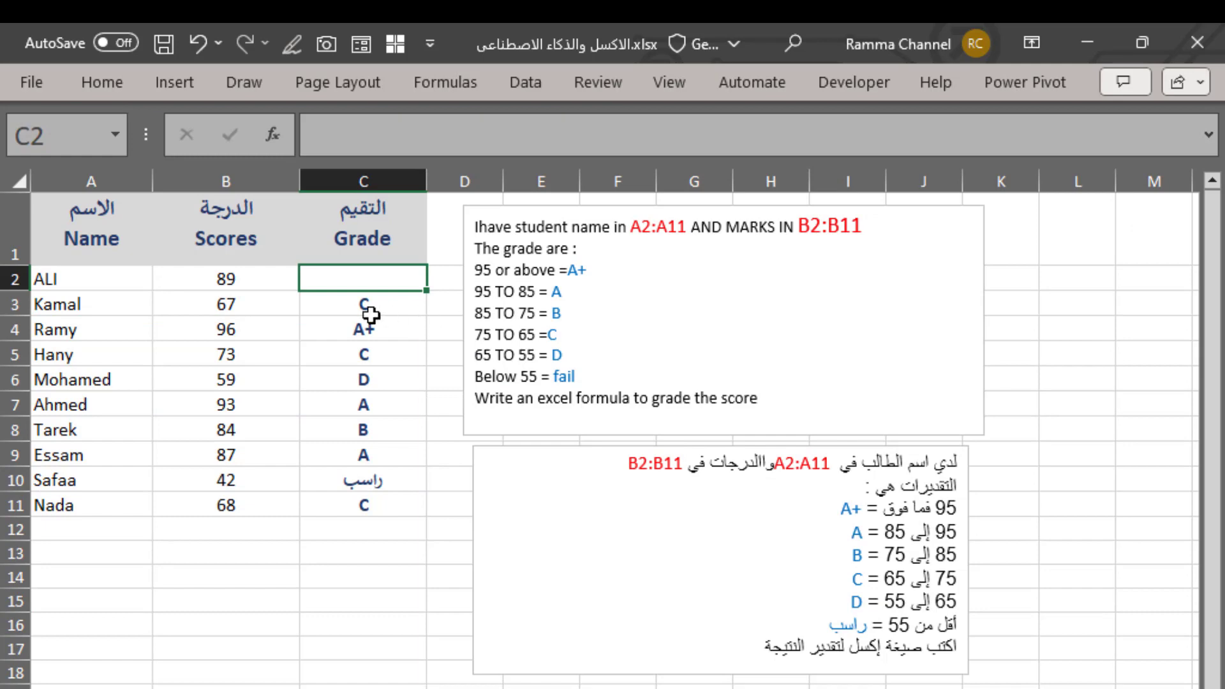
click(370, 313)
click(1208, 136)
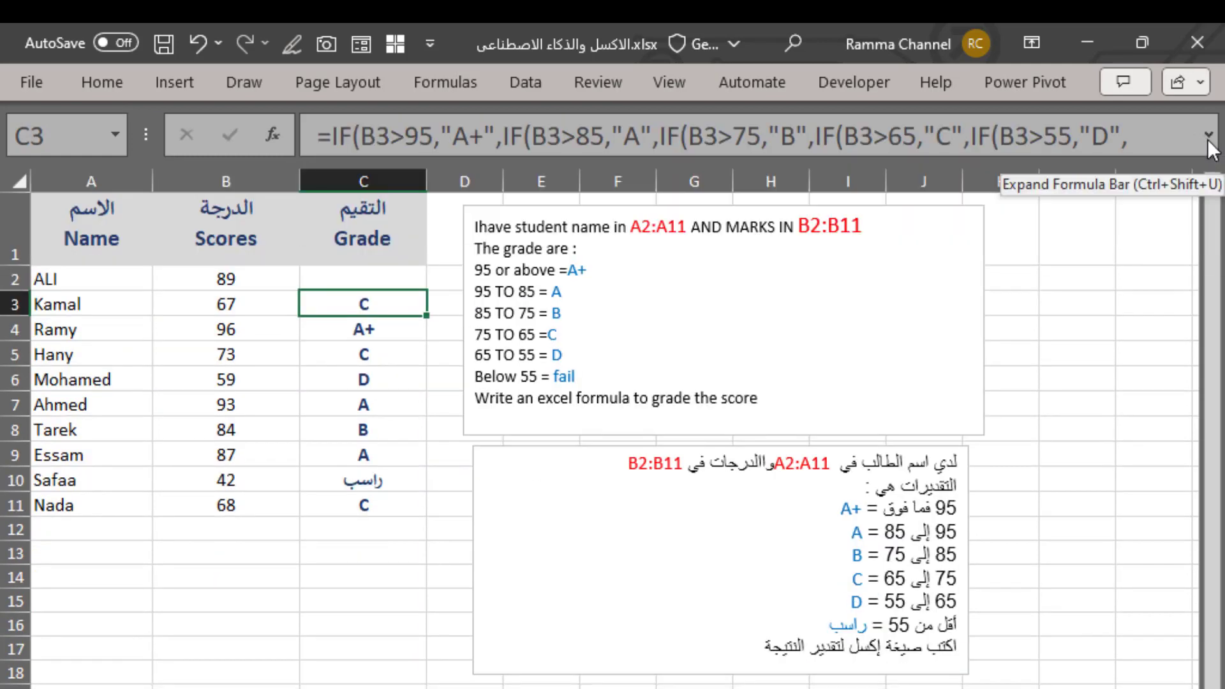